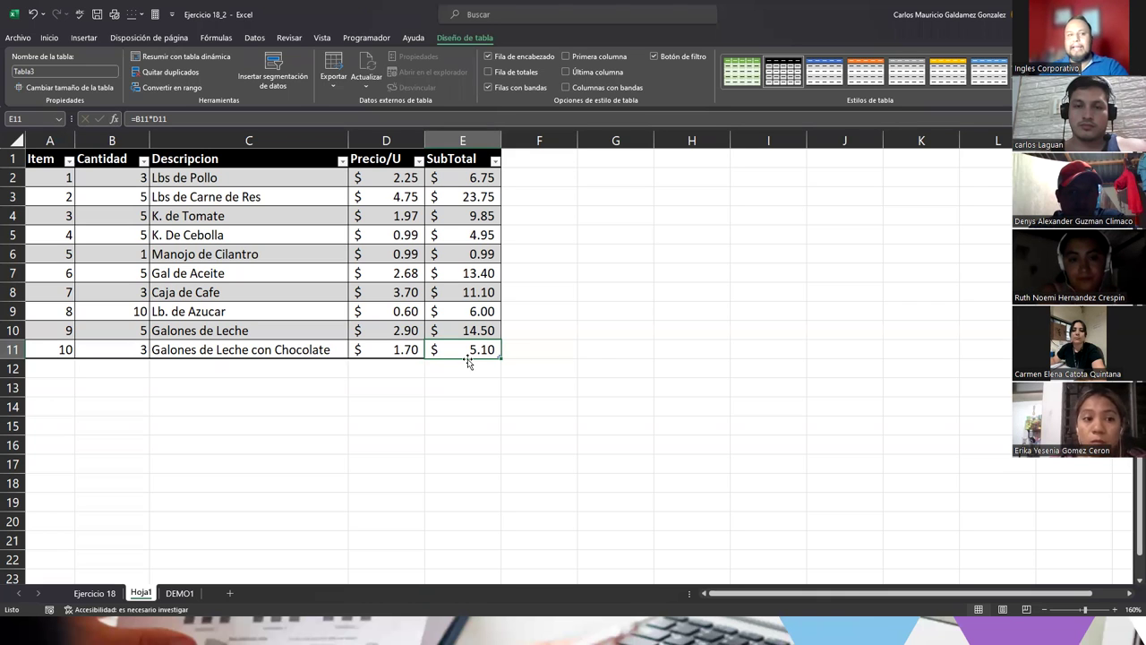
Add two rows at the end of the table with the item numbers 11 and 12
key(Tab)
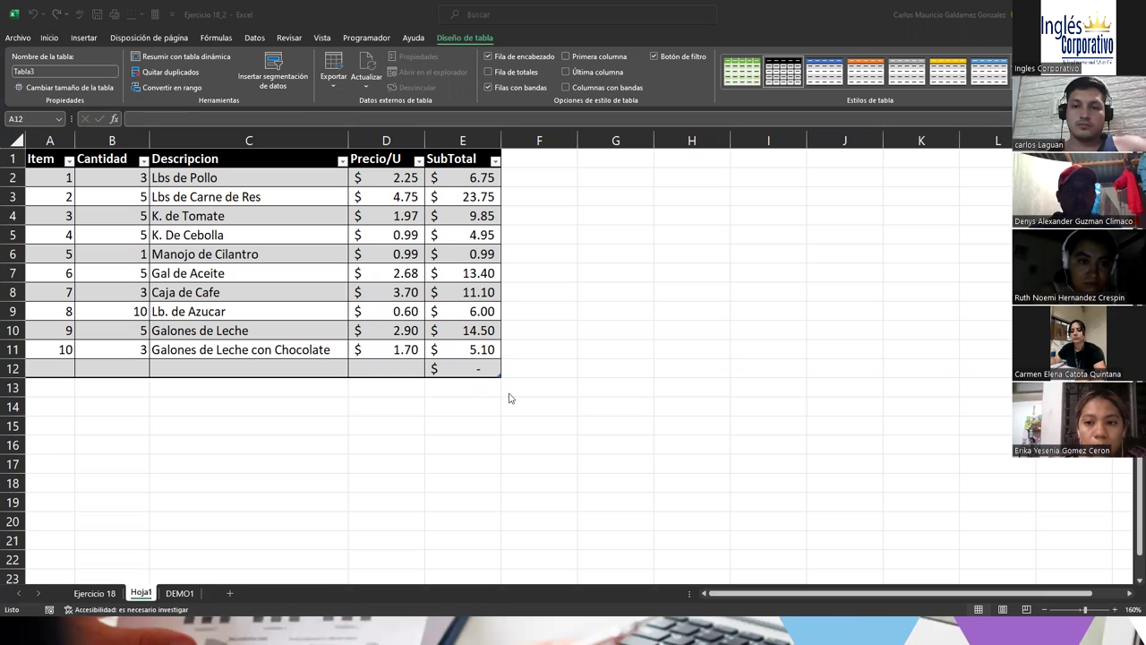
click(49, 383)
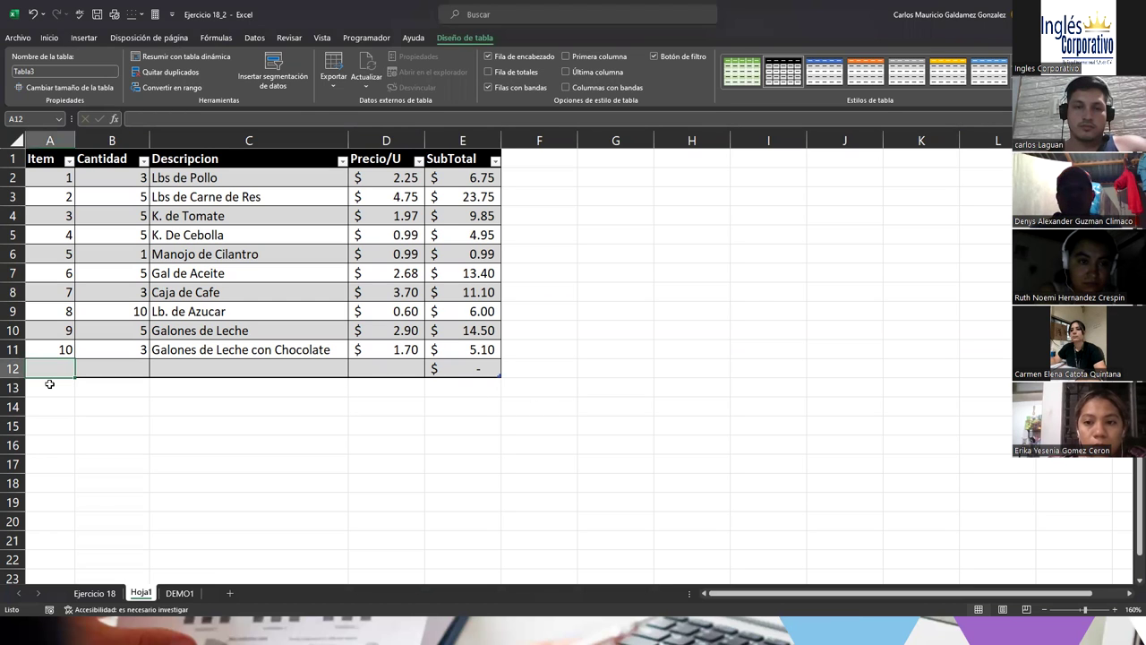
click(50, 384)
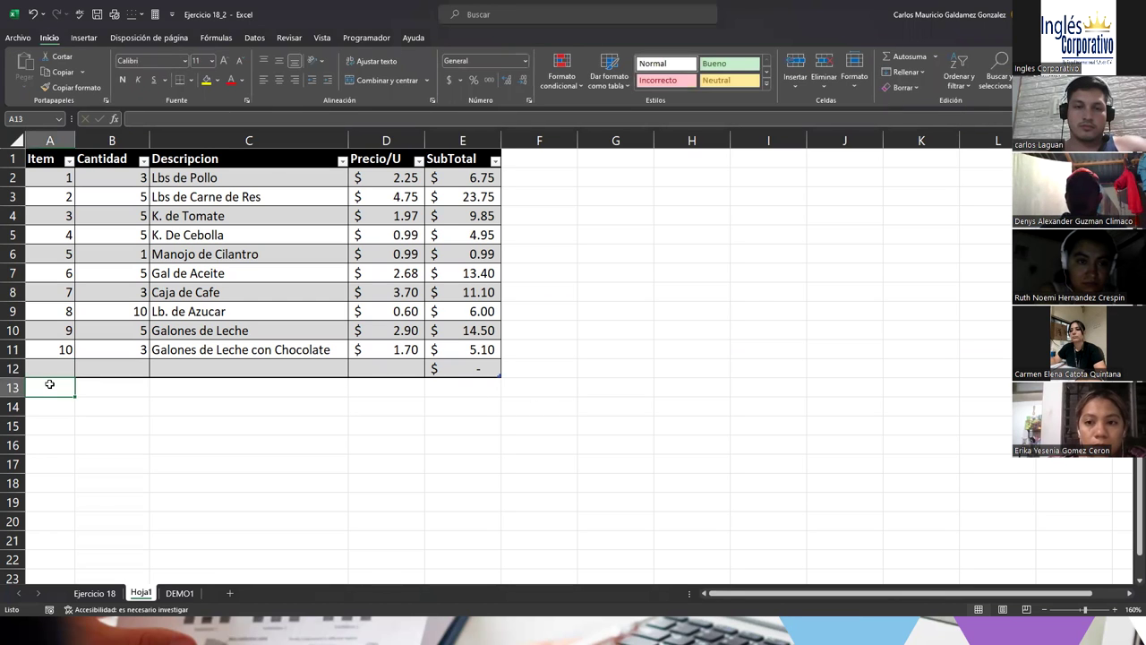
key(Up)
text(11)
key(Return)
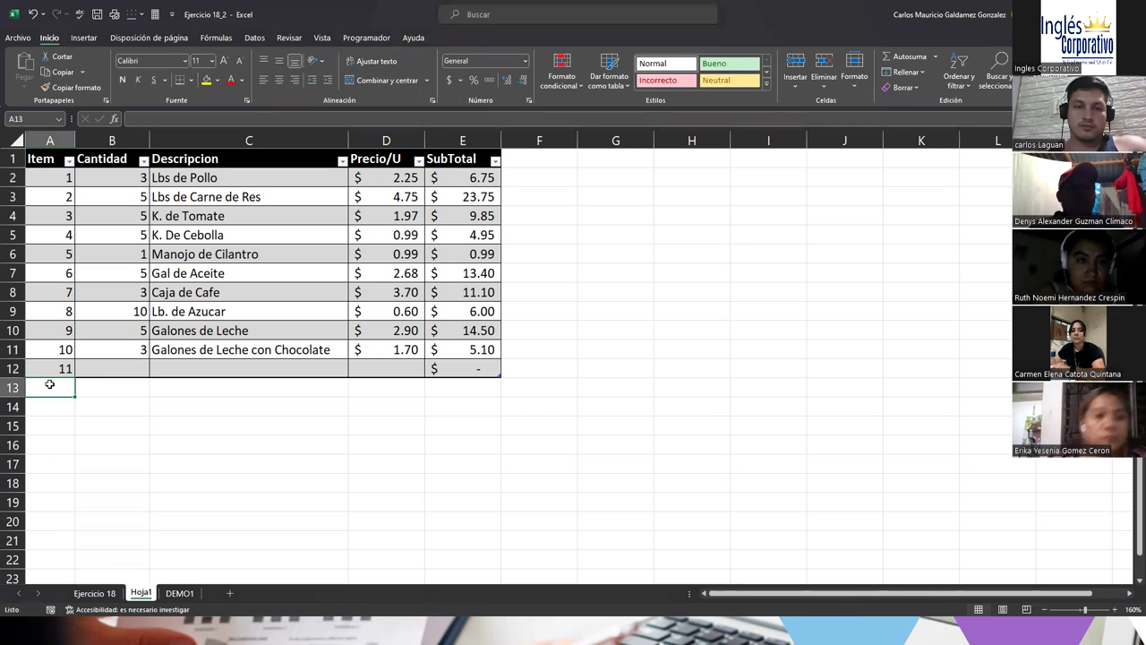
text(12)
key(Return)
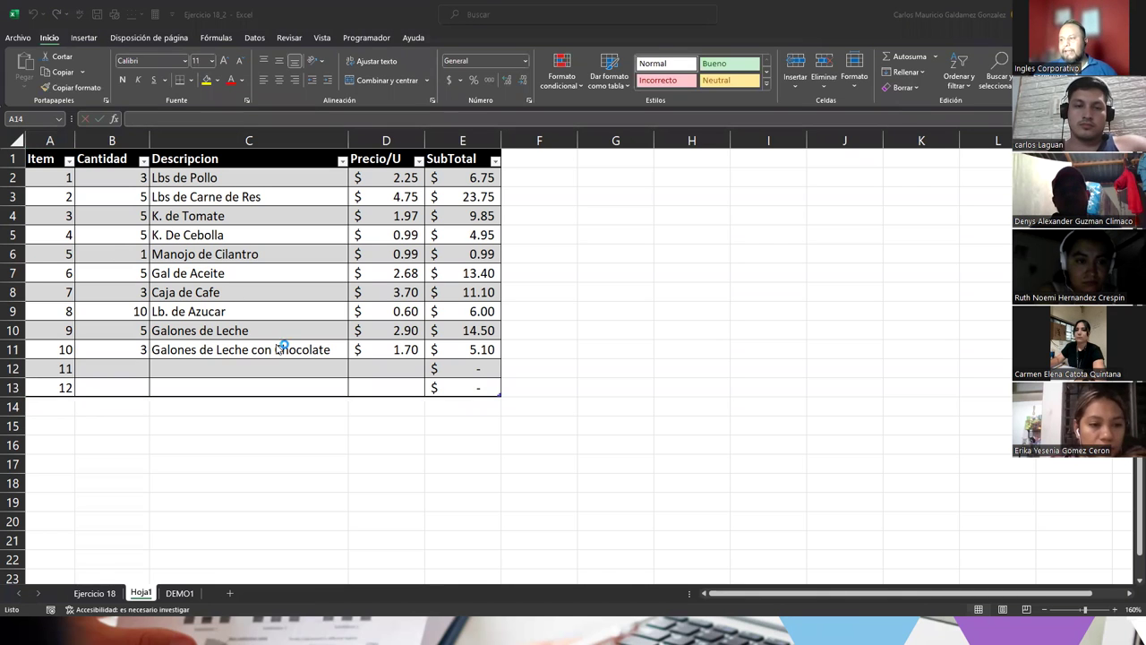
Insert a table row below item 12 and enter 13 as its item number
right_click(63, 391)
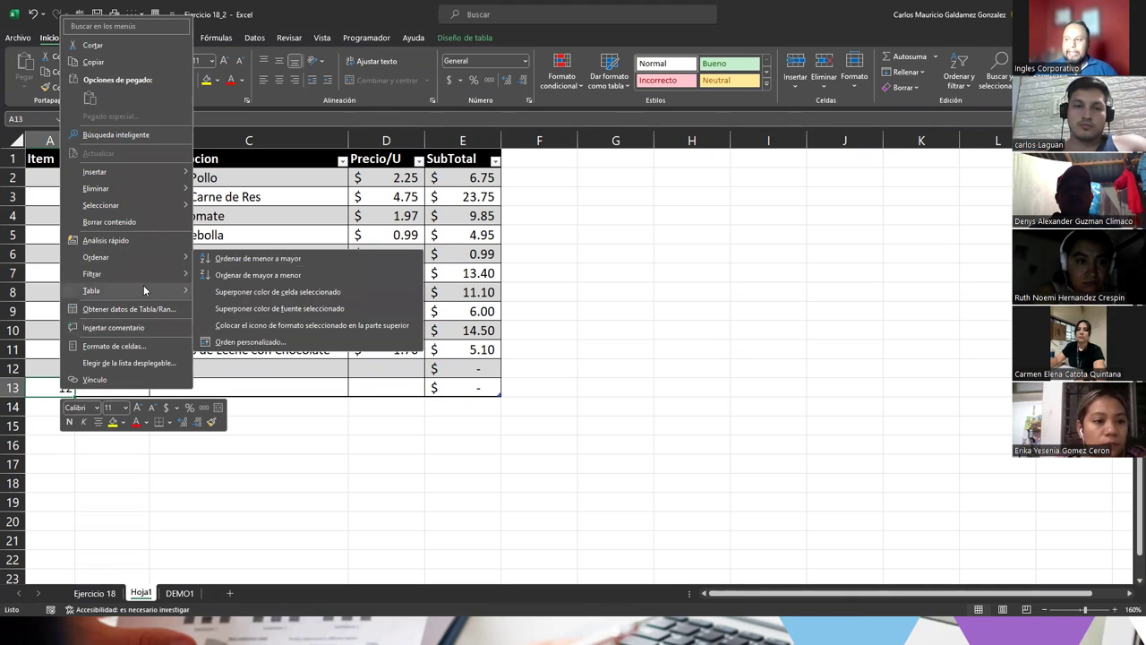
mouse_move(137, 171)
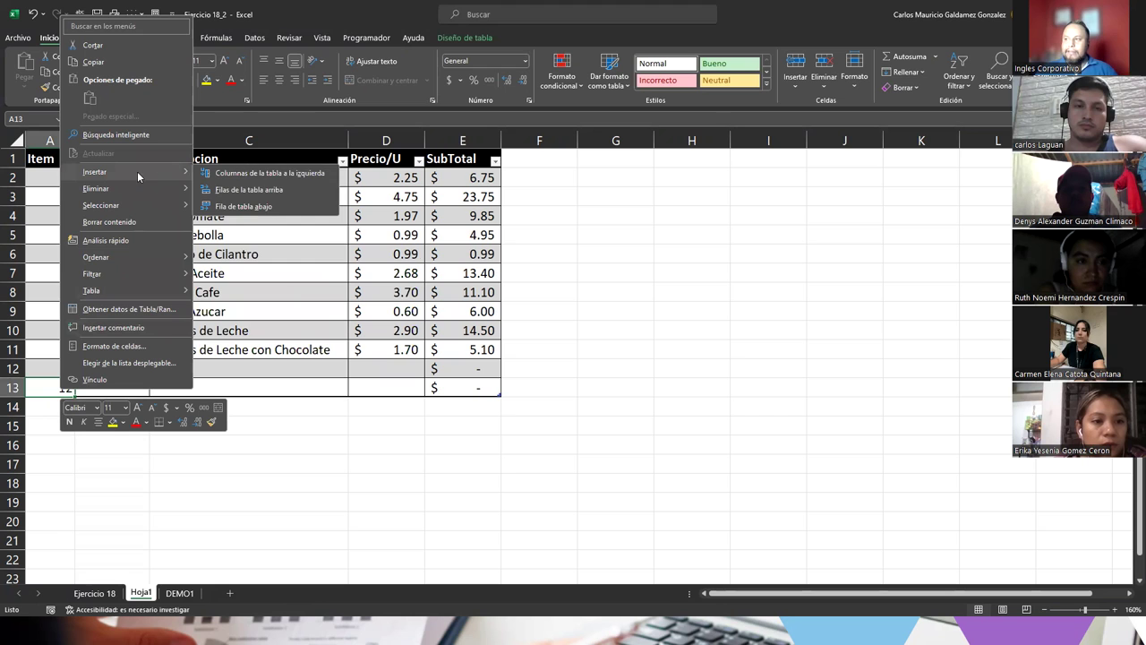
click(282, 207)
text(1)
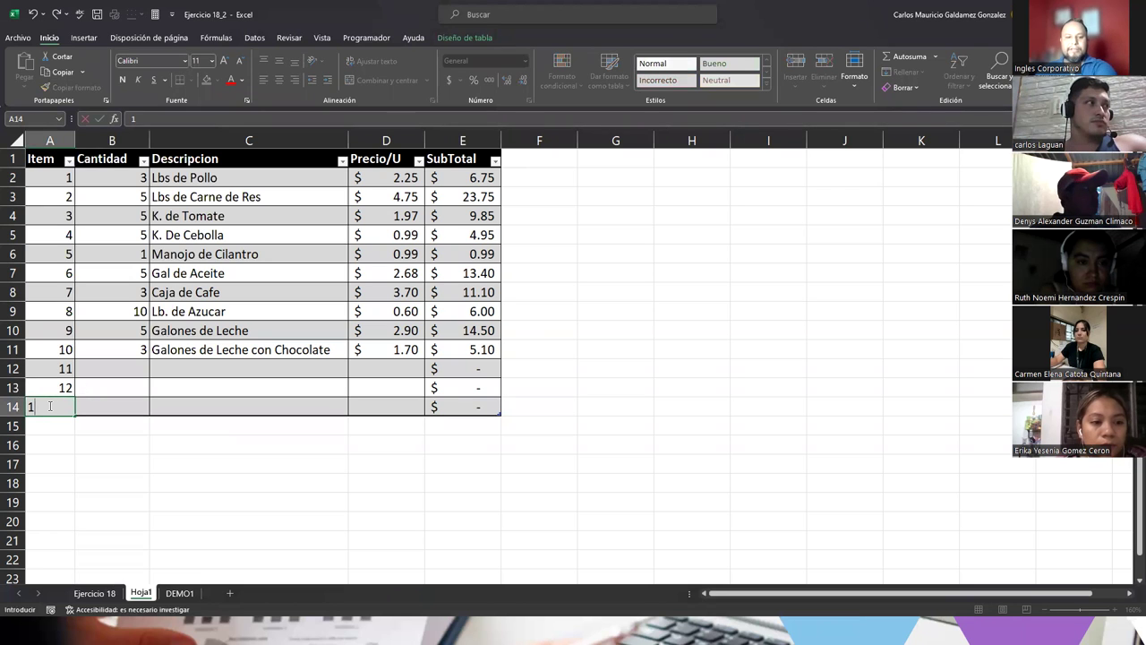
text(3)
key(Tab)
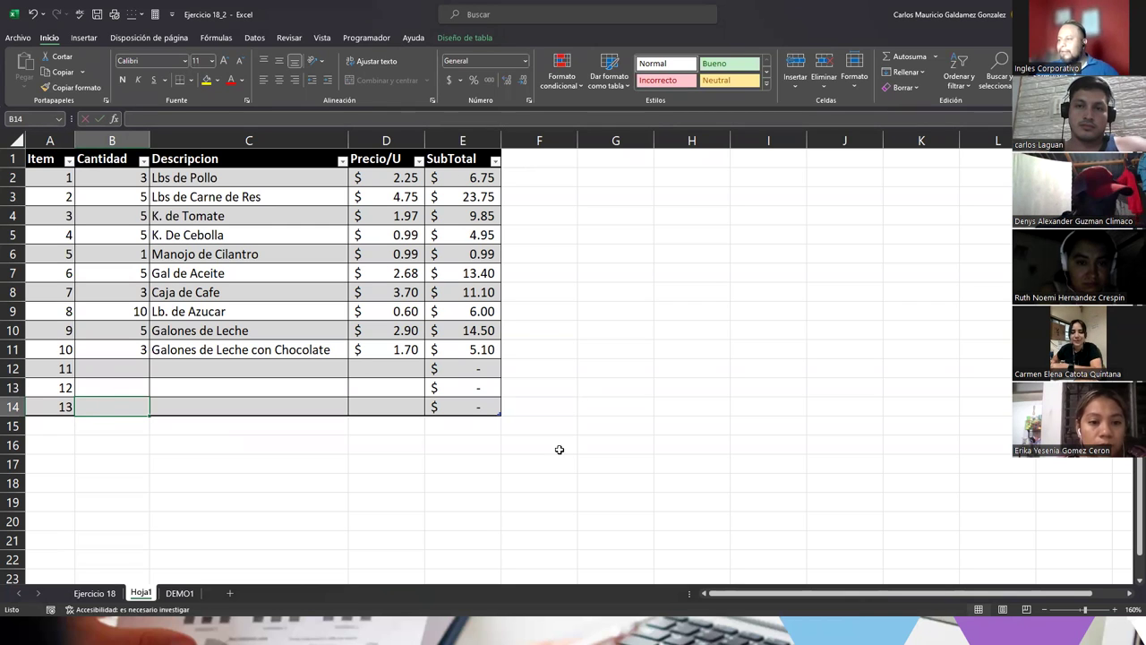
Insert a table column directly after SubTotal and extend the table by one more column to G
click(469, 161)
drag(468, 312, 473, 403)
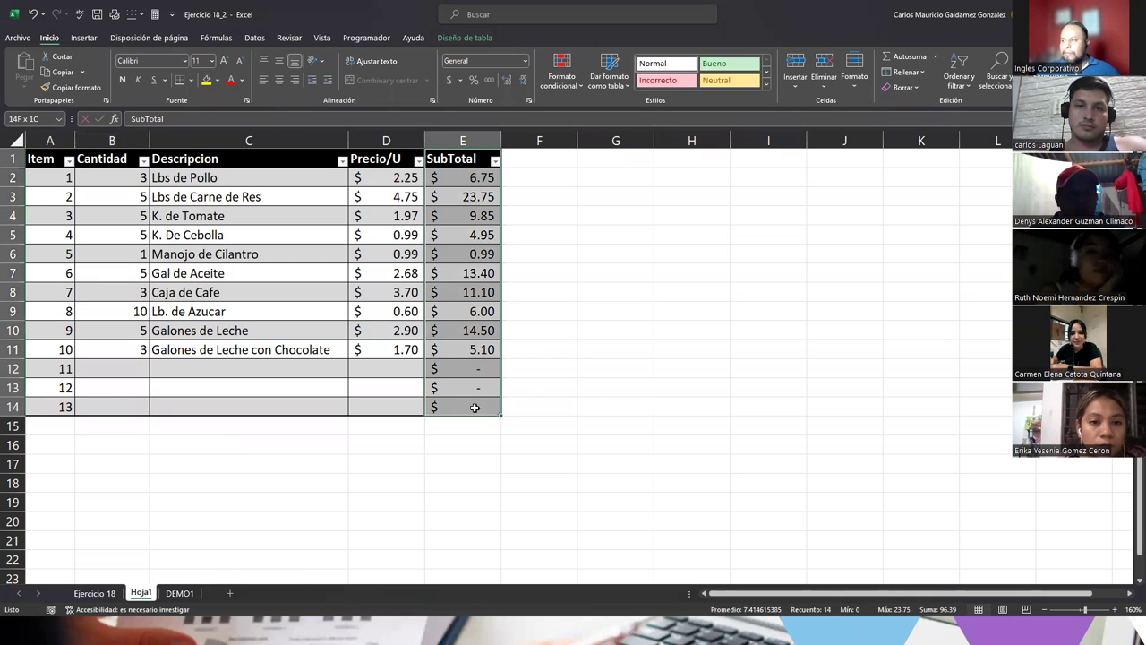
click(475, 311)
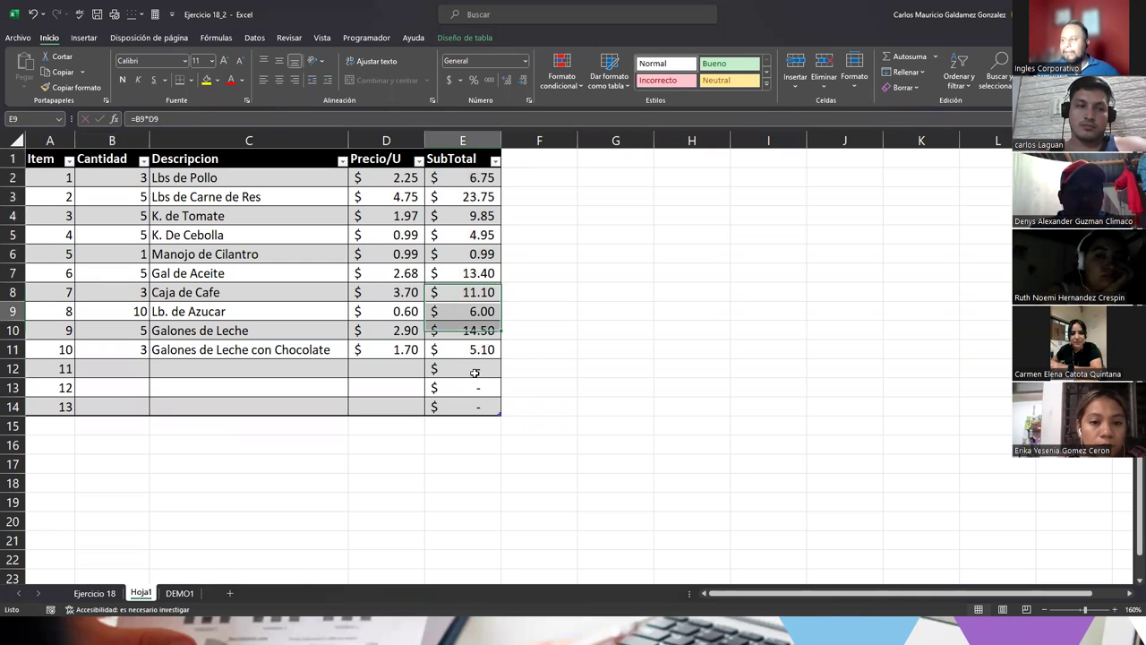
right_click(466, 181)
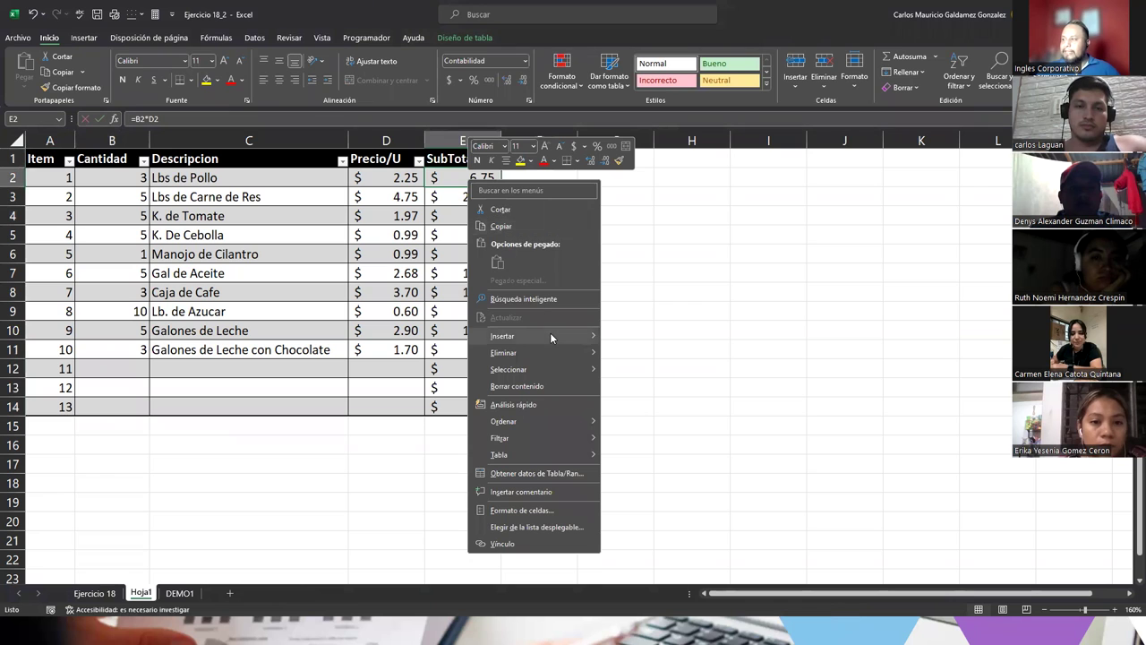
mouse_move(549, 335)
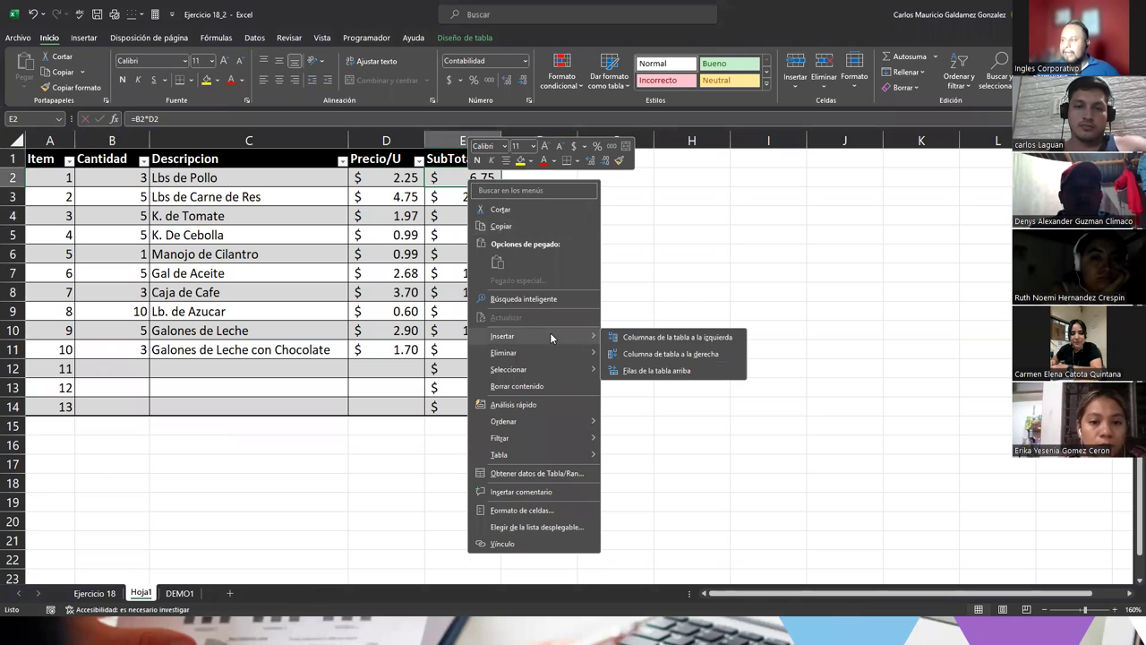
click(671, 355)
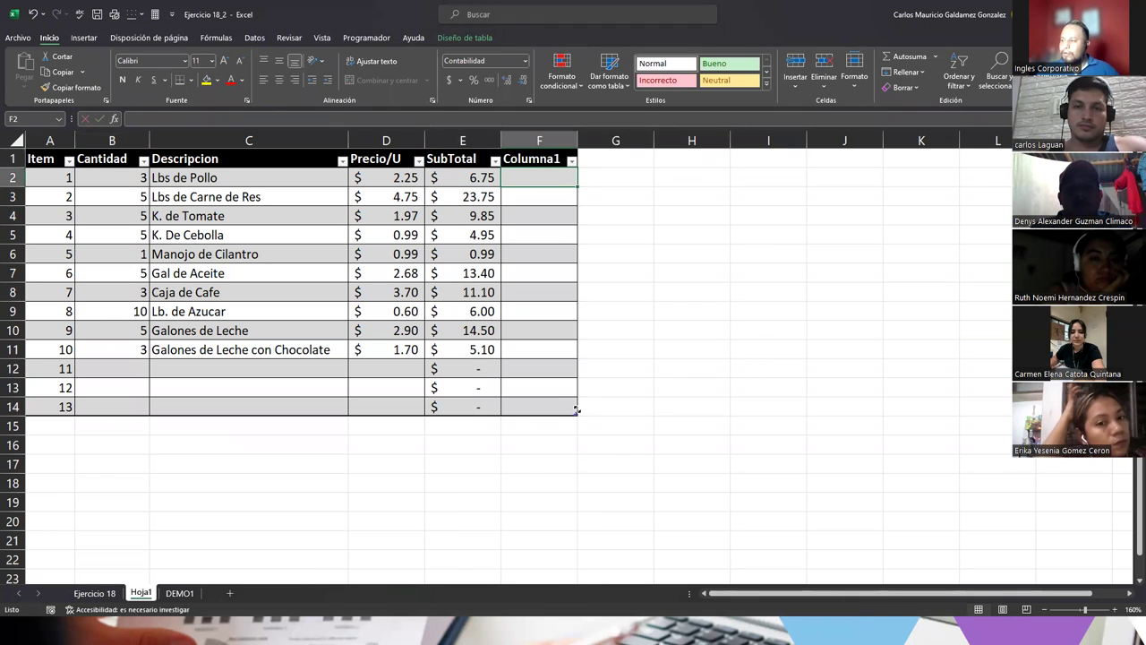
drag(576, 415, 654, 414)
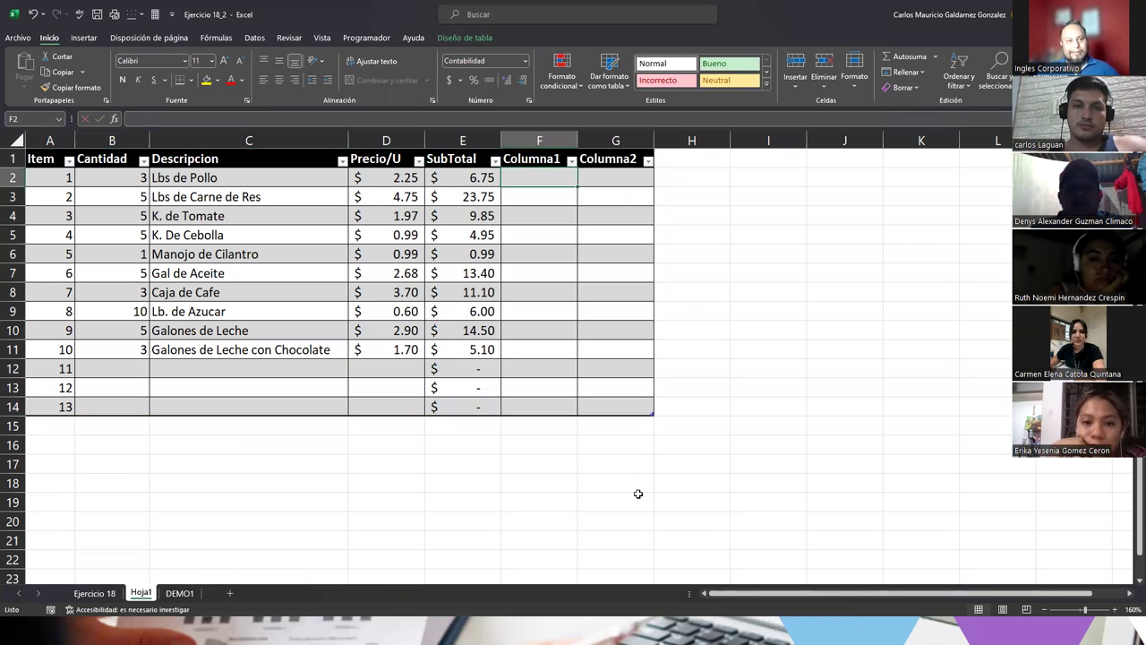
Add another table column by entering the header Etiqueta in cell H1
click(691, 158)
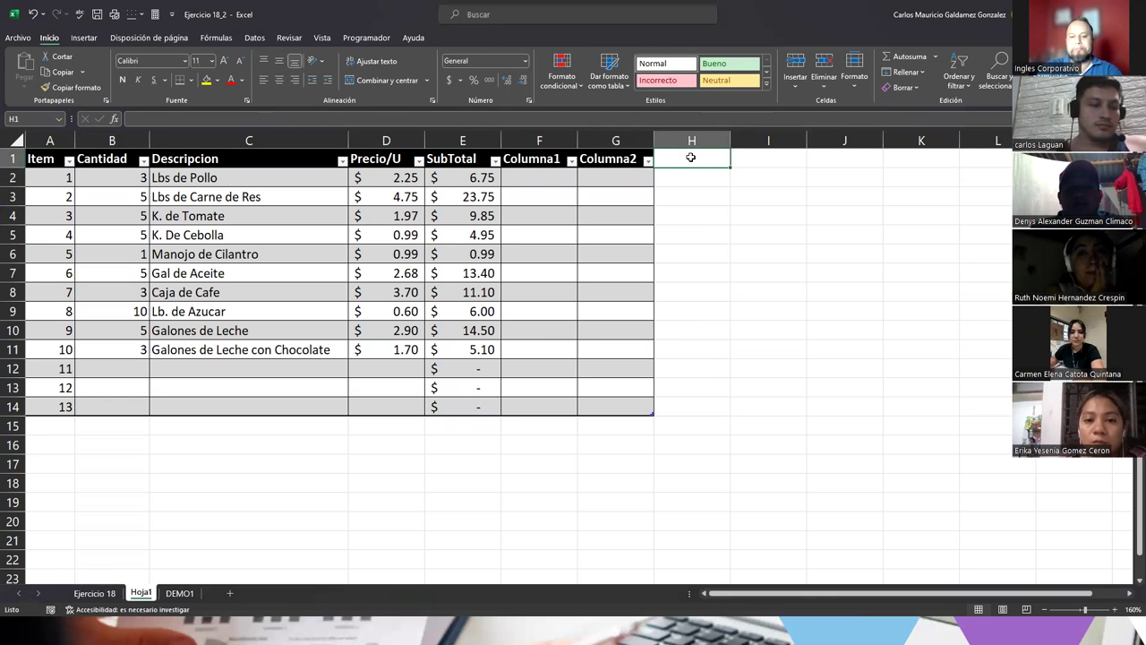
text(Etiqueta)
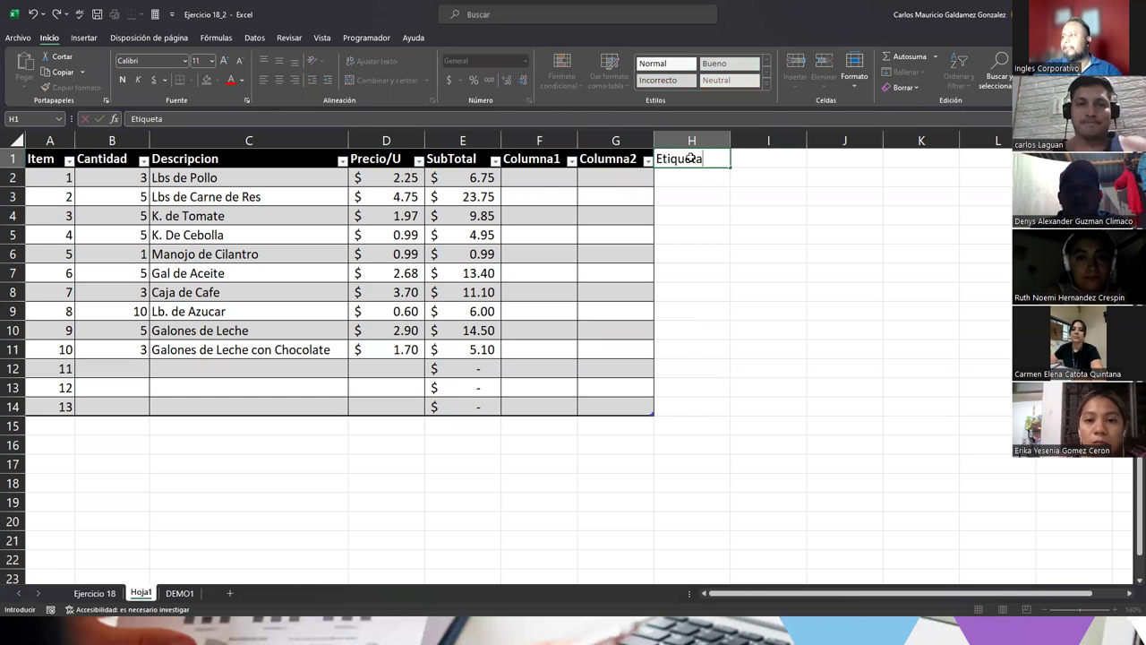
key(Return)
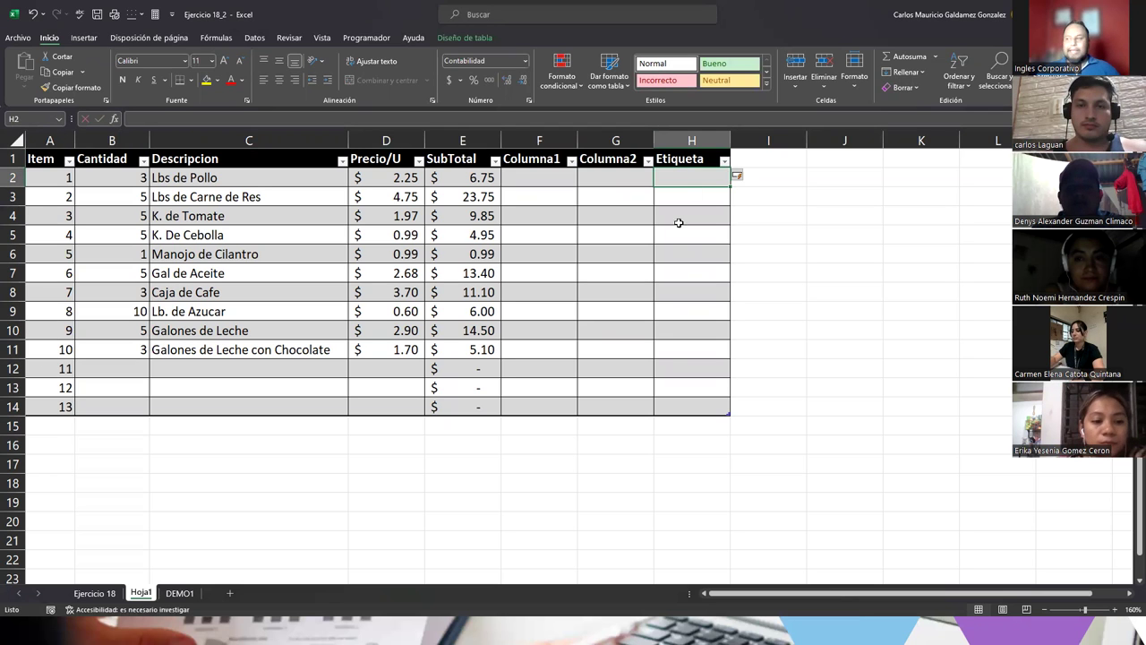
Delete the empty columns F to H, including the Etiqueta column, from the sheet
drag(532, 178, 670, 402)
click(561, 294)
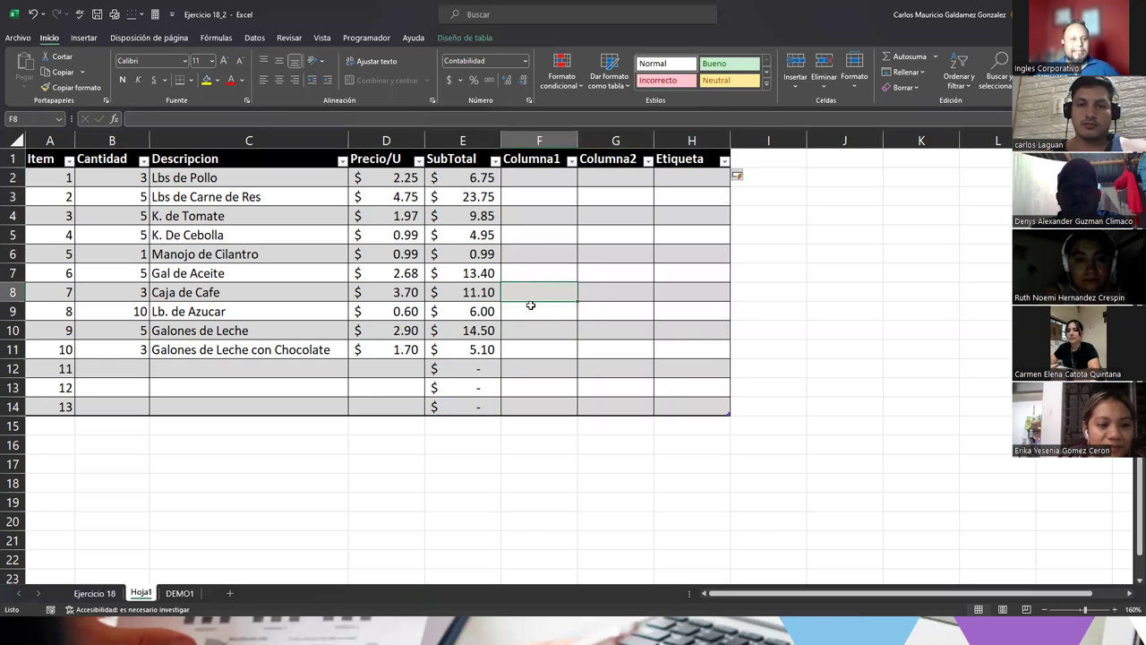
click(255, 353)
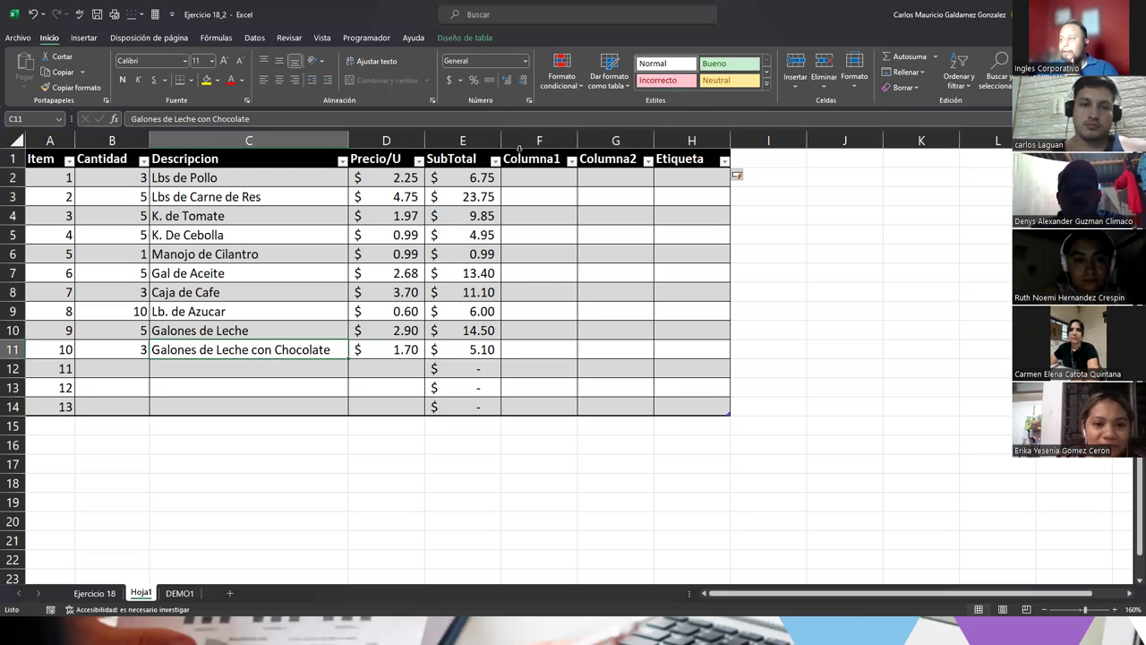
drag(534, 141, 699, 143)
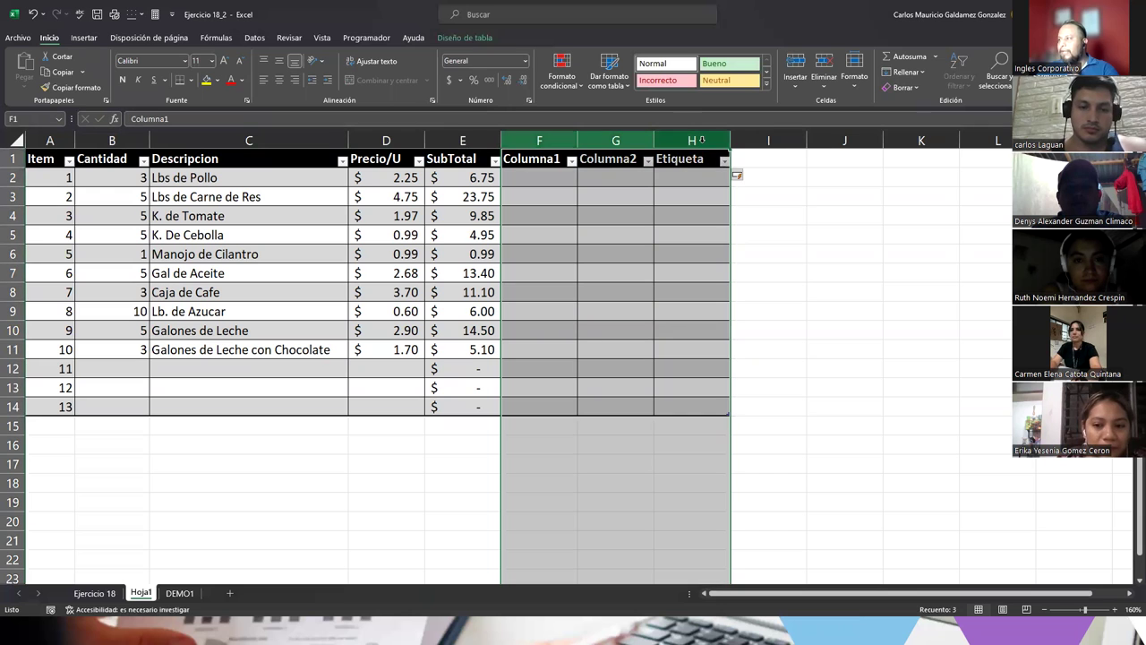
right_click(699, 144)
click(755, 279)
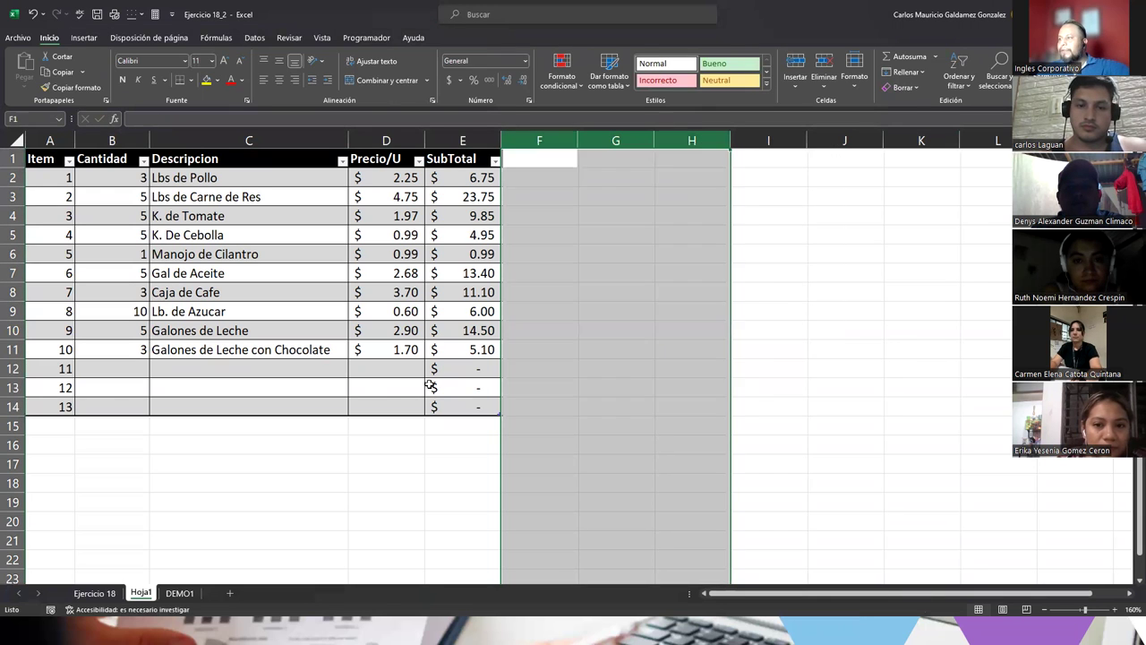
Delete sheet rows 12 to 14, which hold items 11 to 13
click(397, 384)
drag(13, 368, 13, 407)
right_click(12, 410)
click(50, 316)
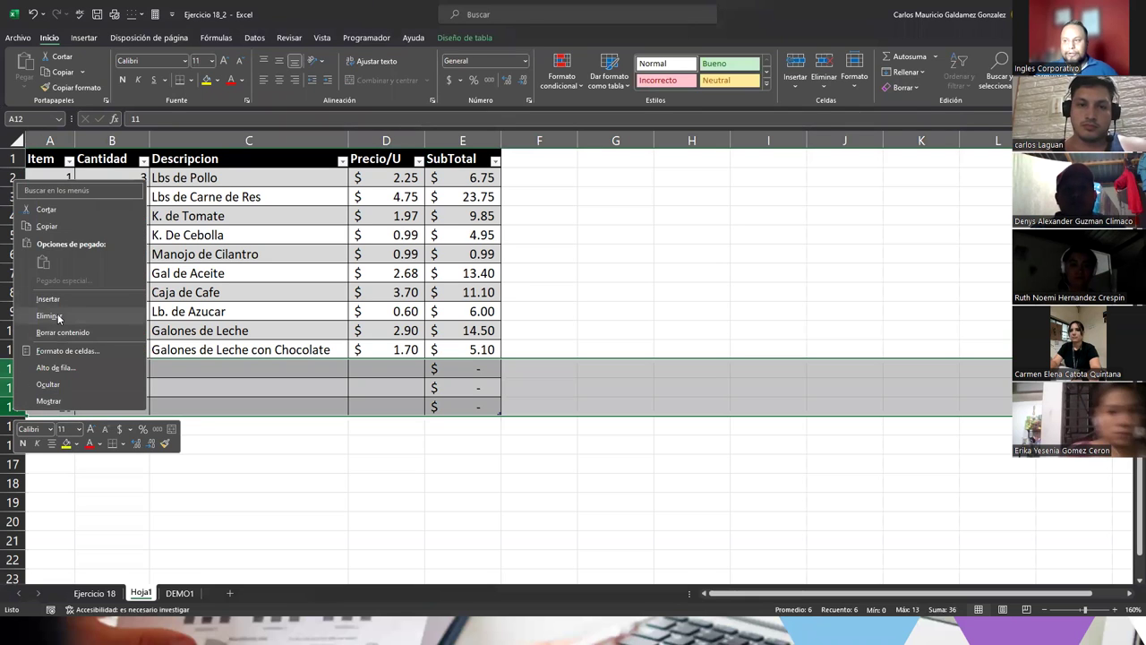
click(302, 372)
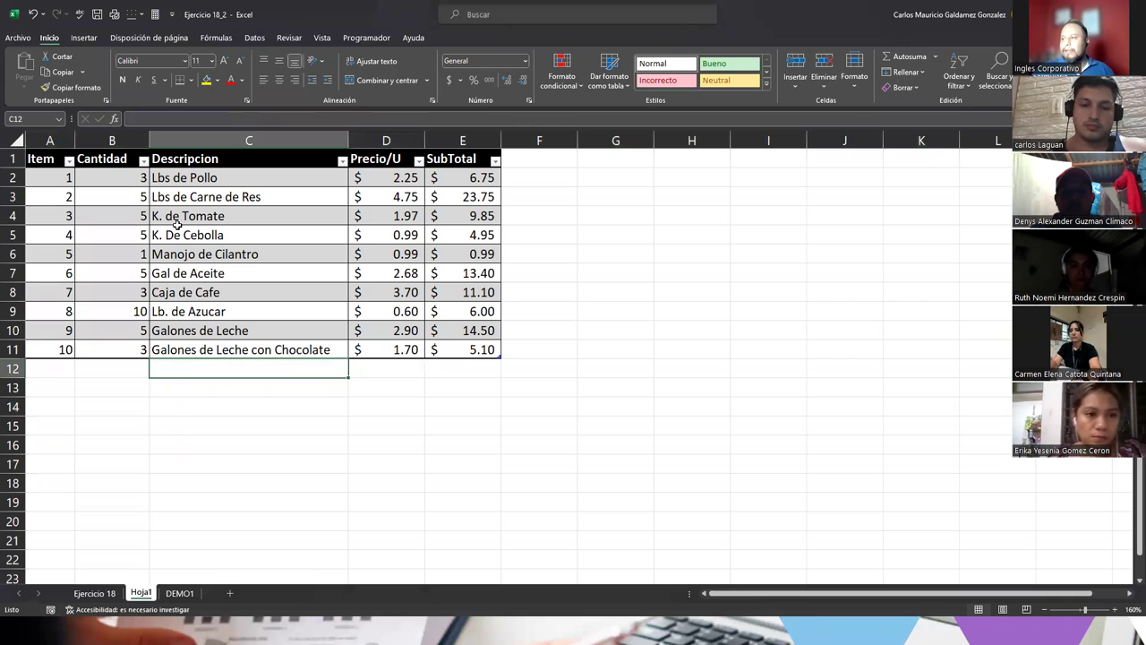
Clear the formulas of the SubTotal column in cells E2 to E11
drag(458, 180, 487, 349)
key(Delete)
click(243, 314)
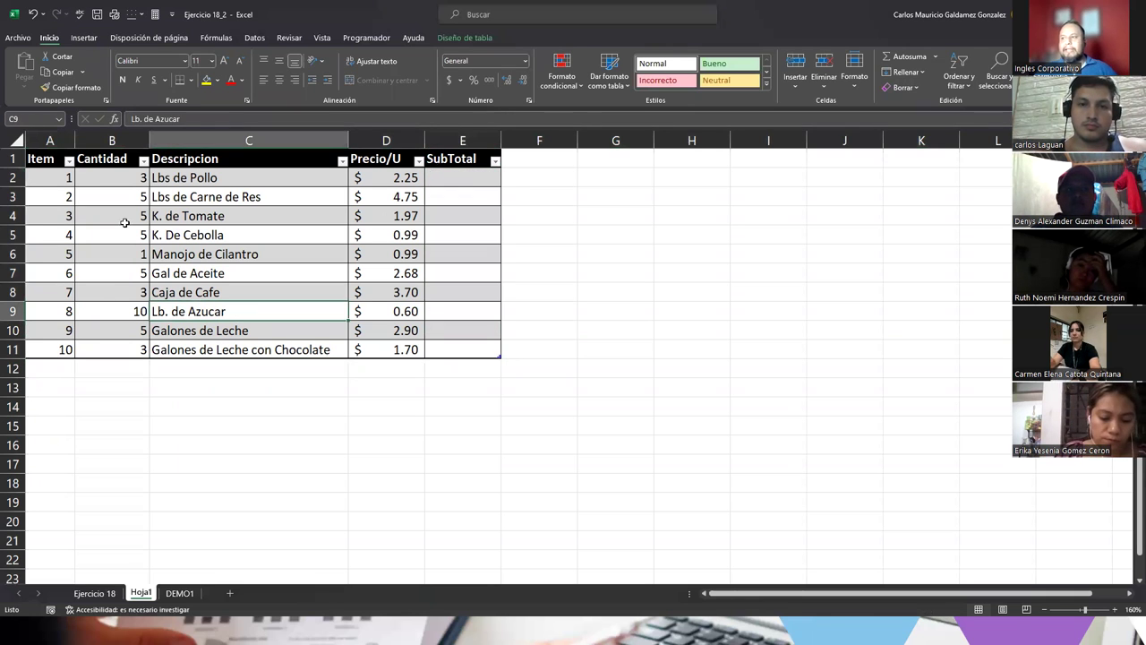
Center the Cantidad values in cells B2 to B11 horizontally
drag(120, 179, 112, 351)
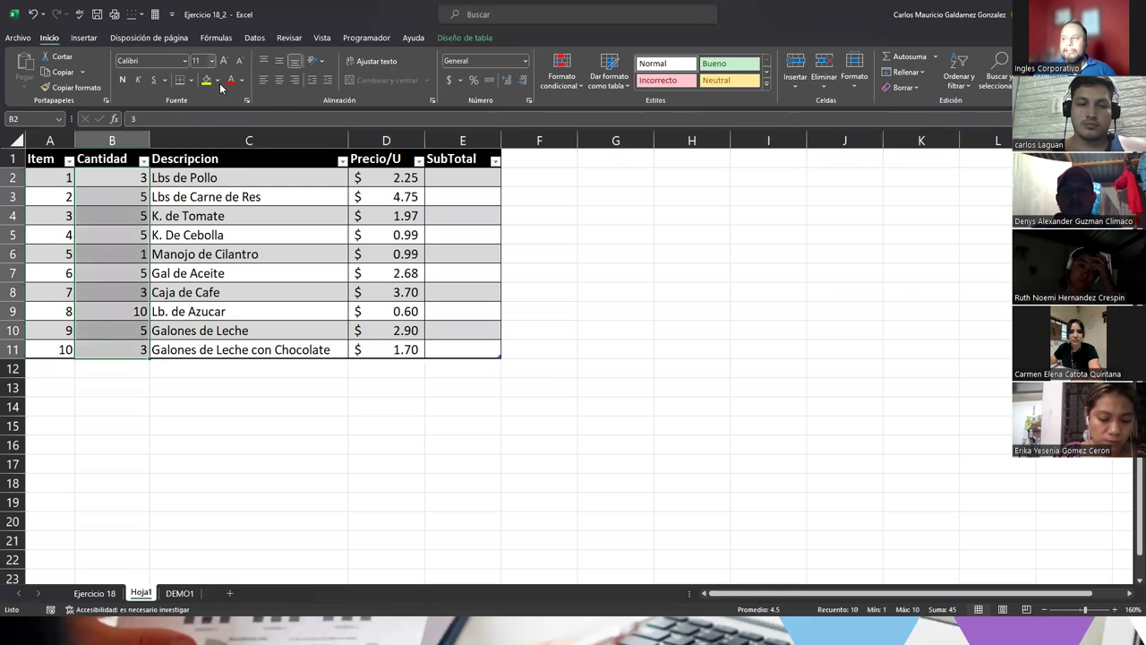
click(279, 80)
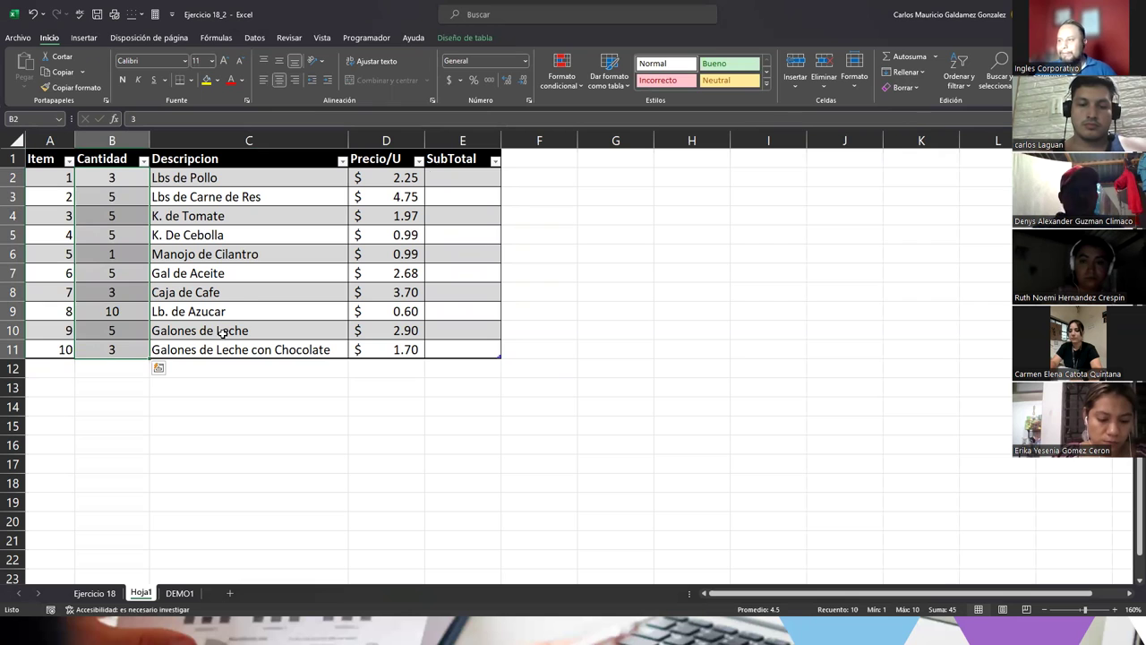
click(189, 210)
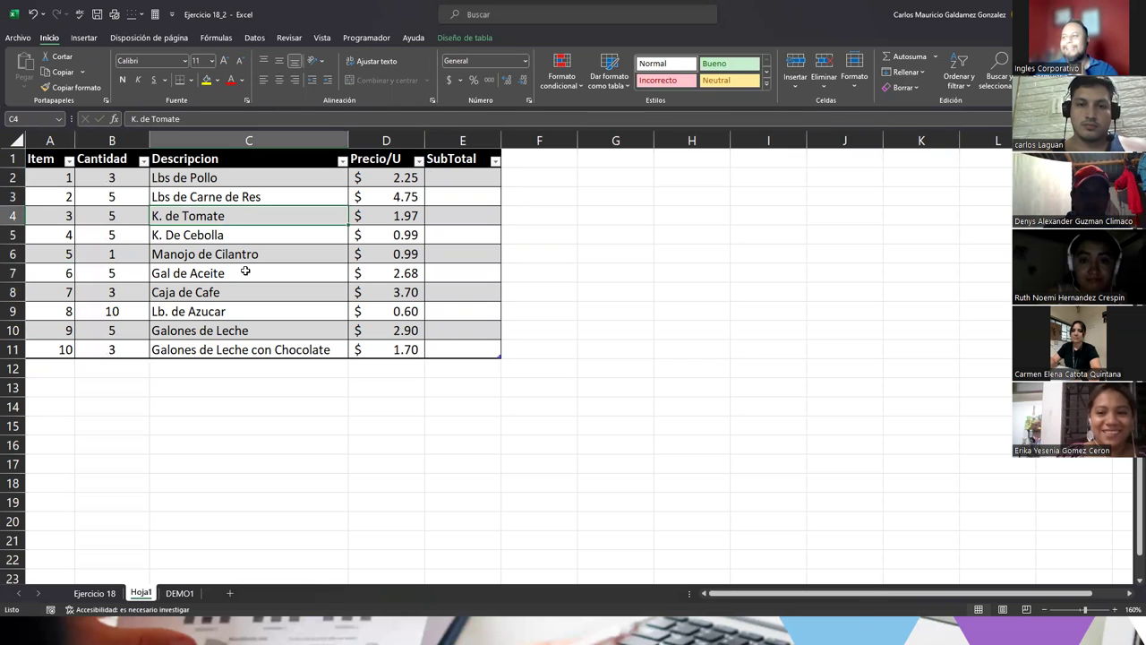
Review the Descripcion, Precio/U and Cantidad data of the ten table items
click(238, 272)
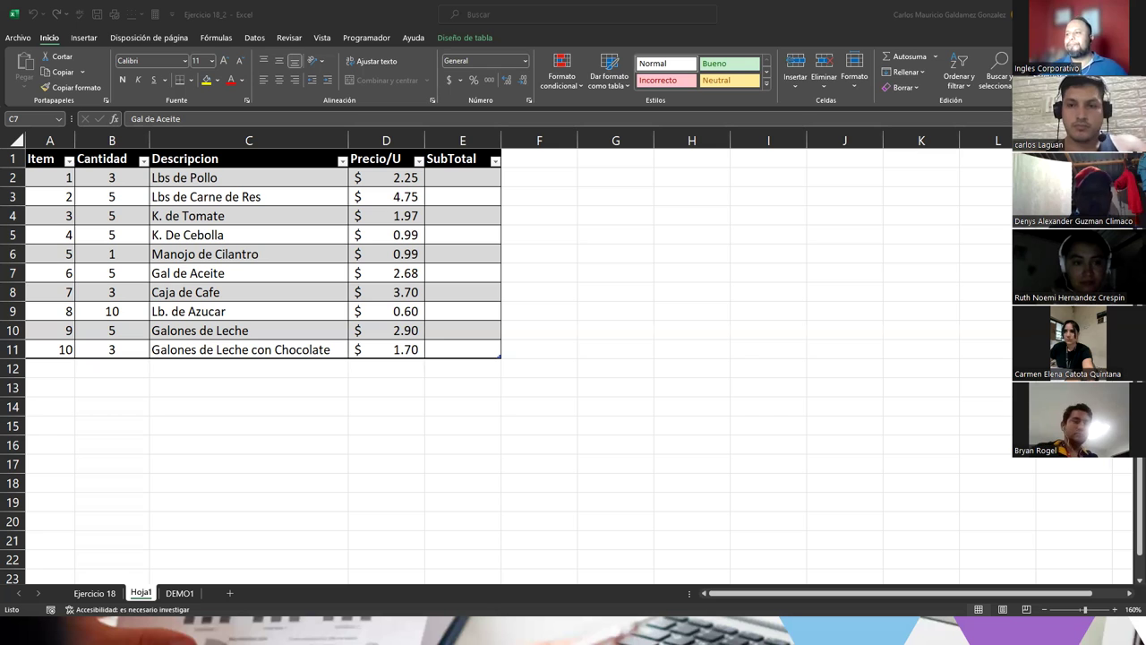
click(227, 270)
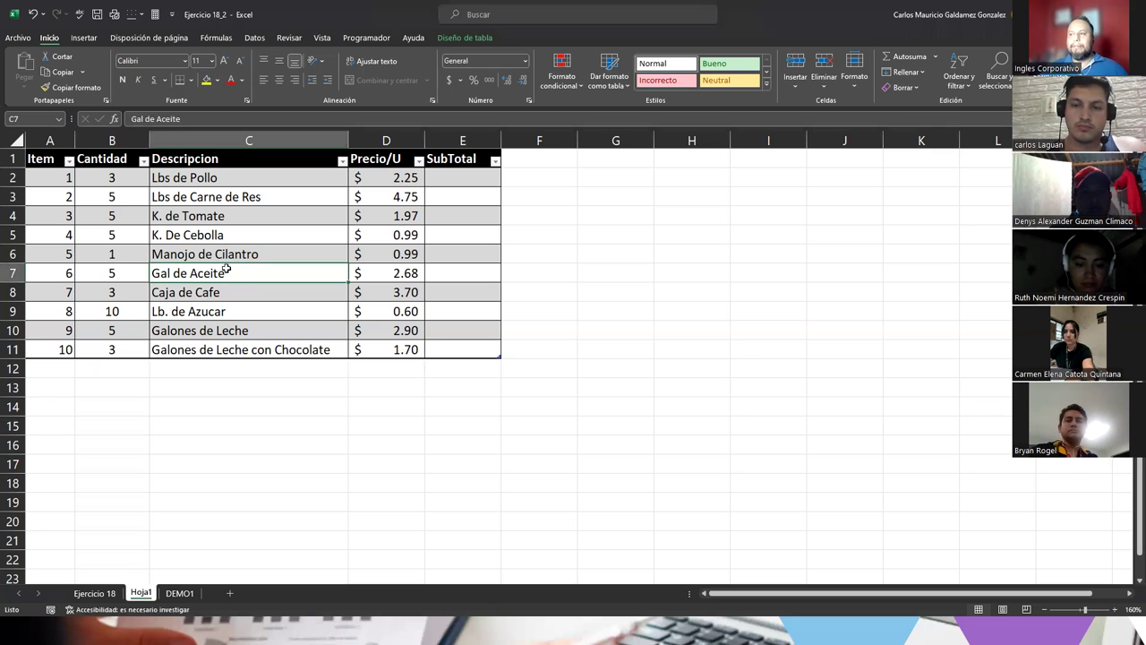
drag(197, 178, 219, 349)
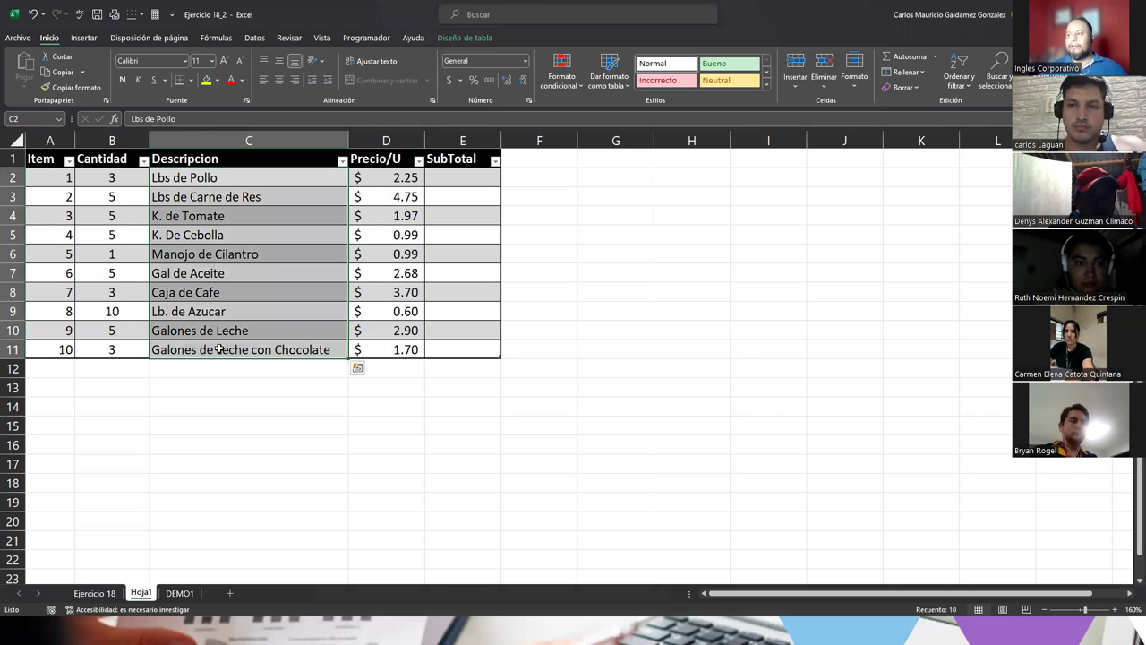
drag(383, 179, 390, 343)
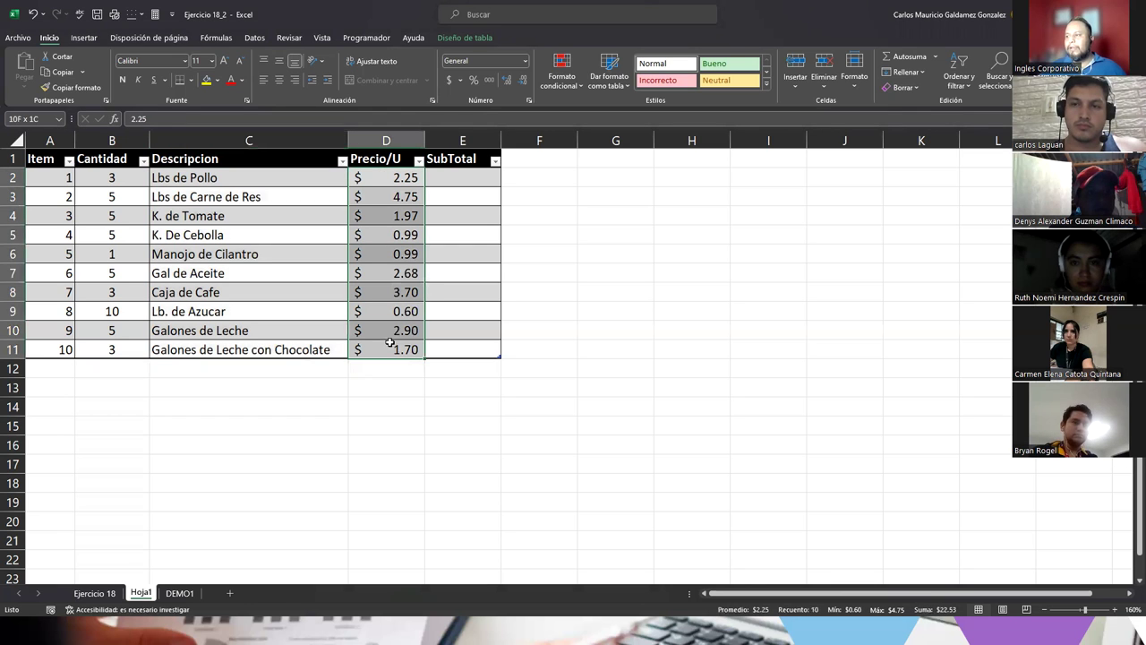
click(112, 350)
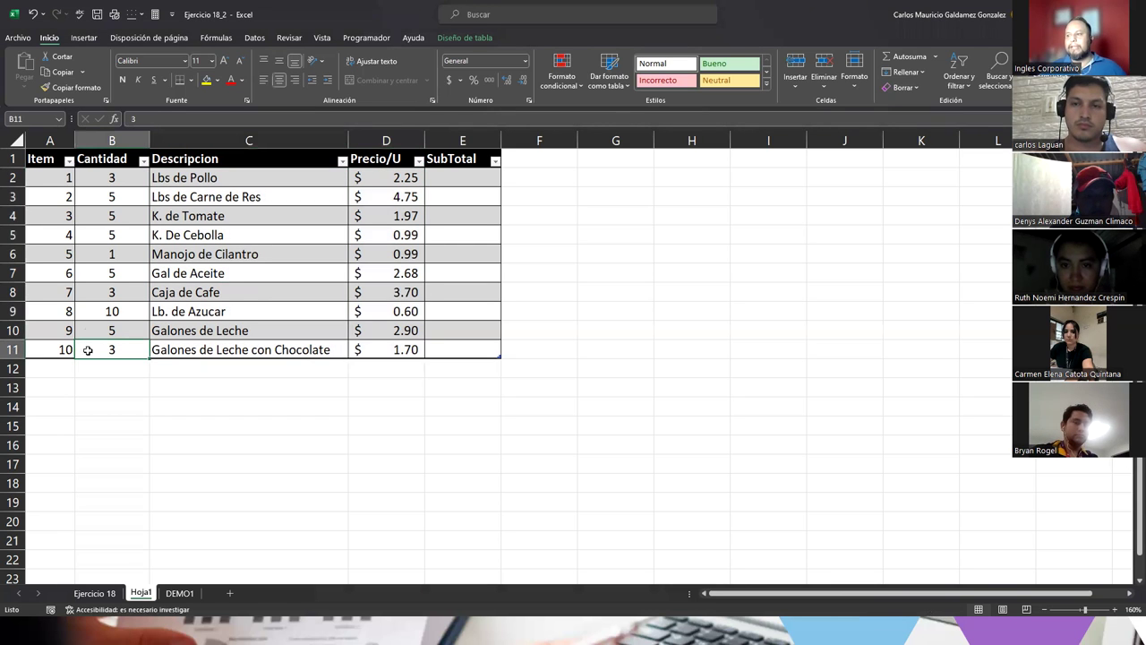
click(109, 179)
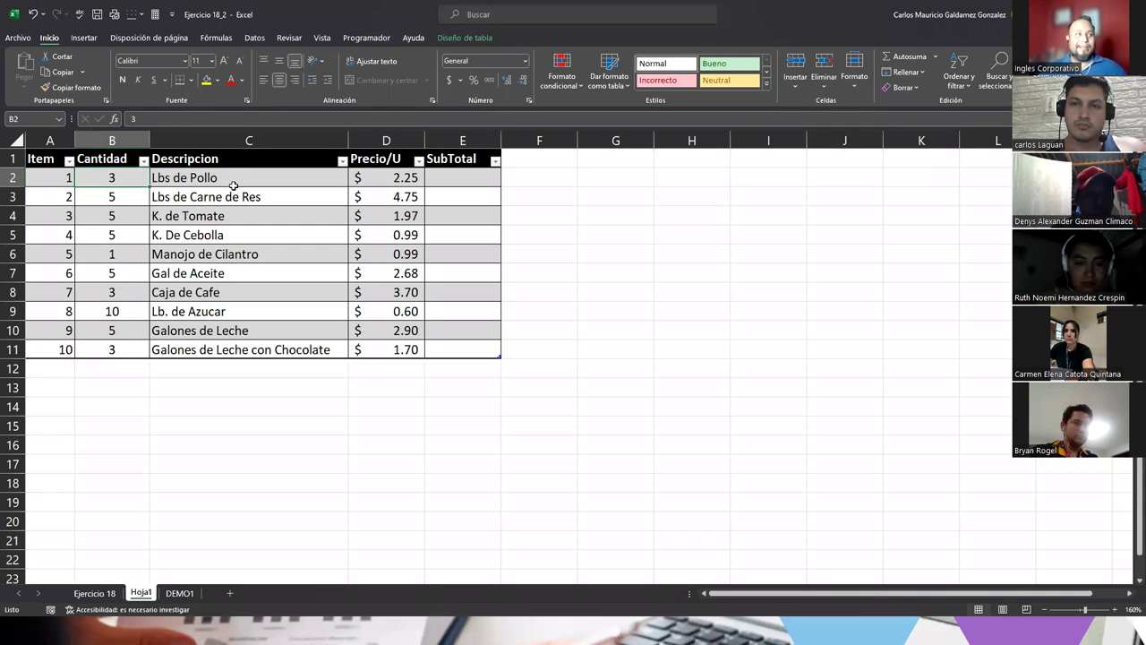
drag(197, 174, 247, 335)
click(248, 333)
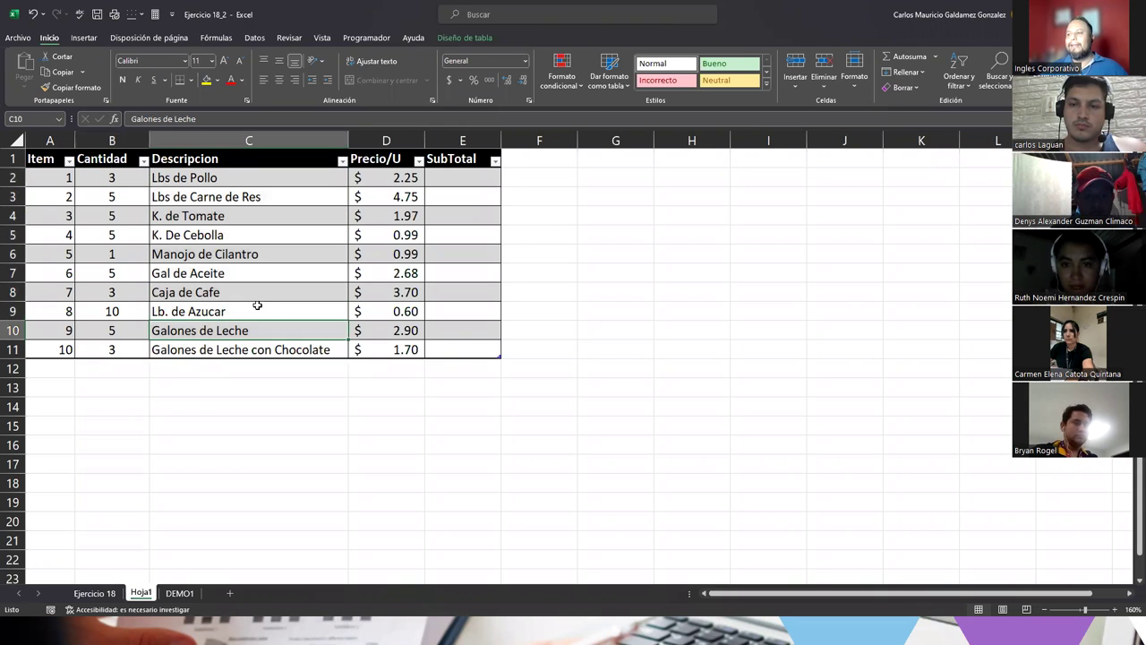
Check the Descripcion entries in cells C2 to C5 against the picture of the submitted table, and close the picture
click(201, 177)
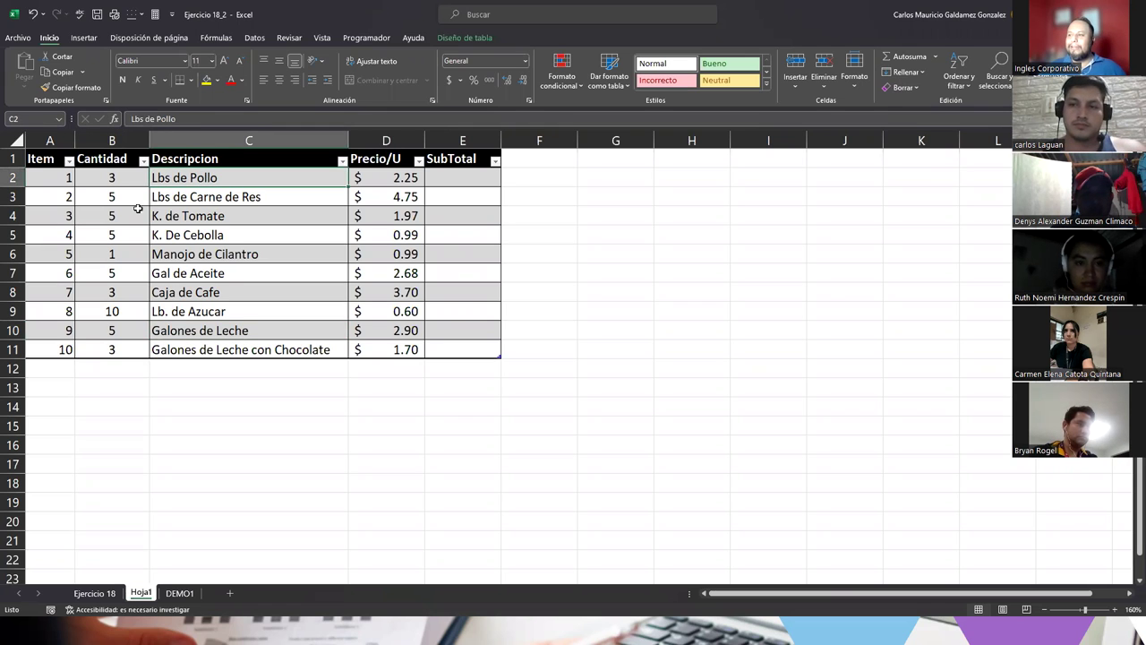
click(156, 200)
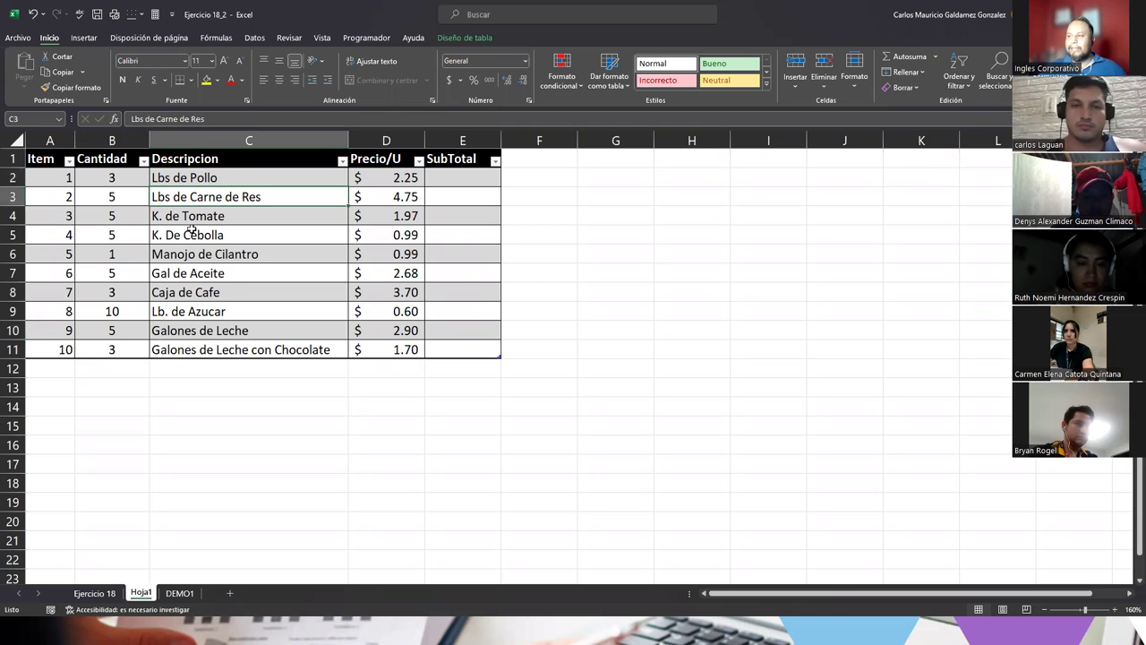
click(169, 221)
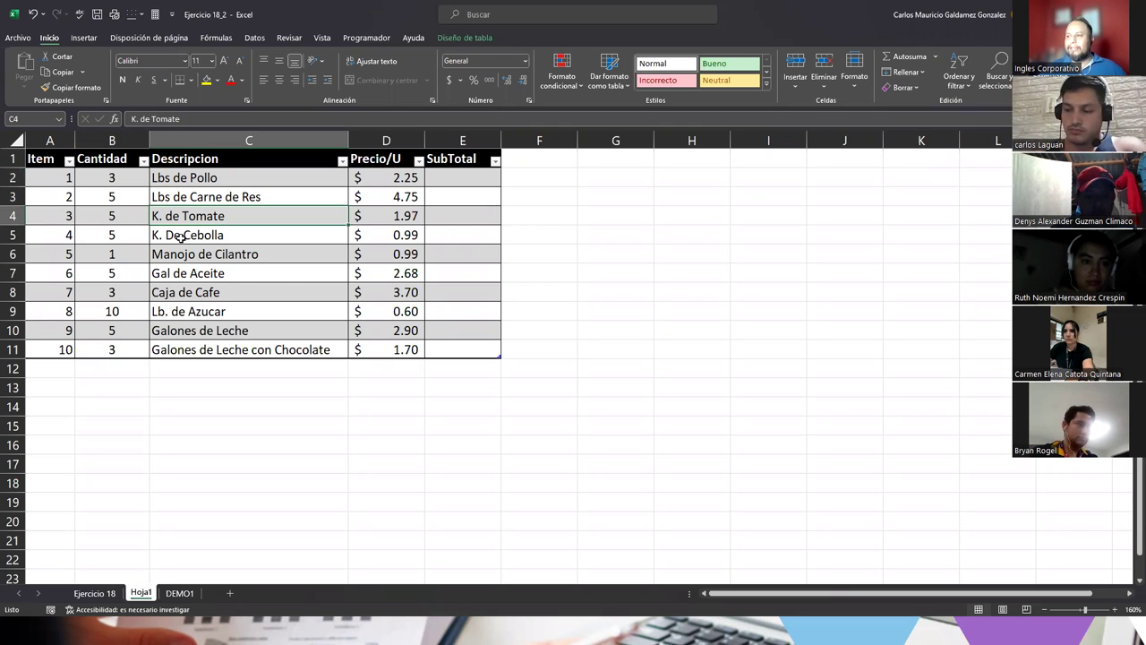
click(182, 238)
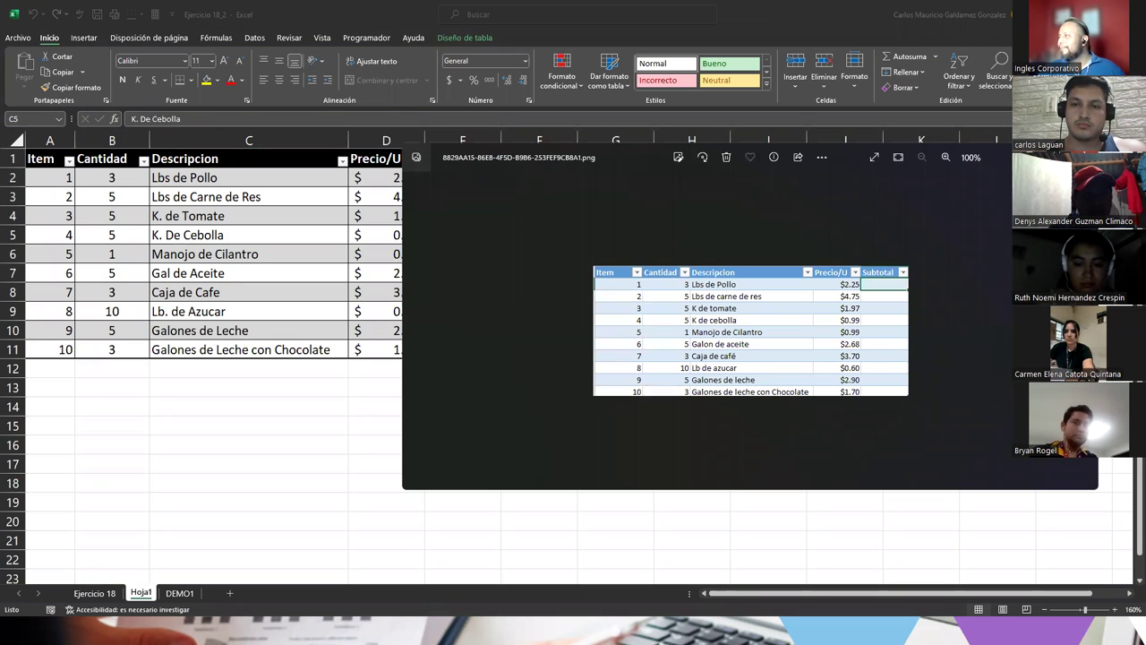
click(1080, 157)
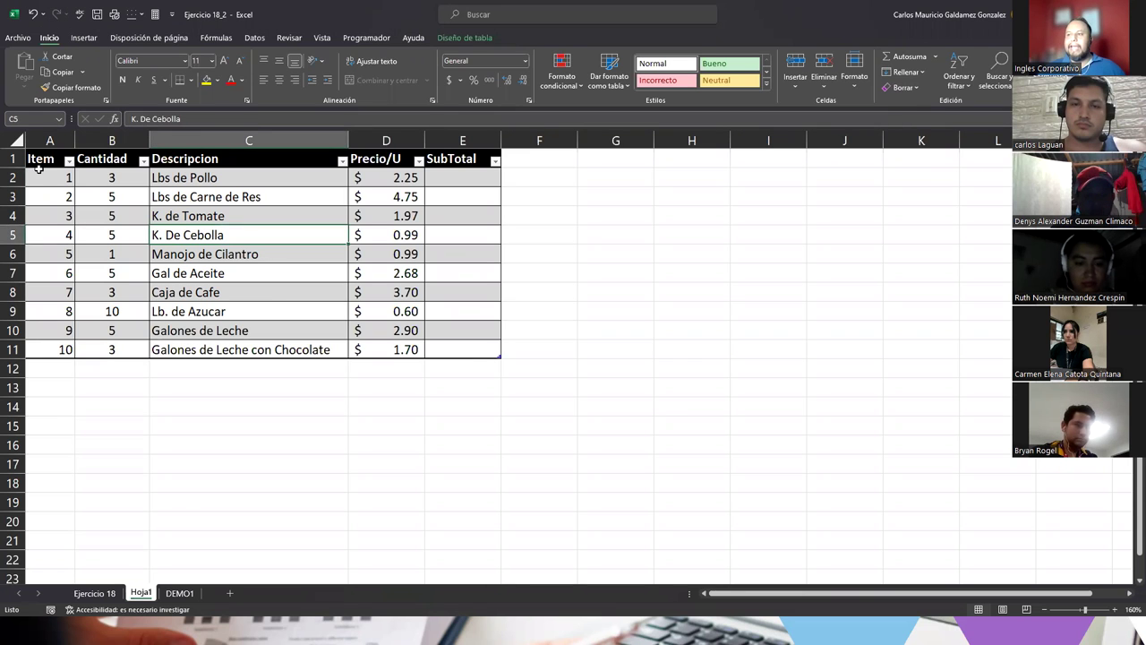
Select the whole table from A1 to E11, including its header row, and return to the K. De Cebolla cell
drag(38, 169, 440, 349)
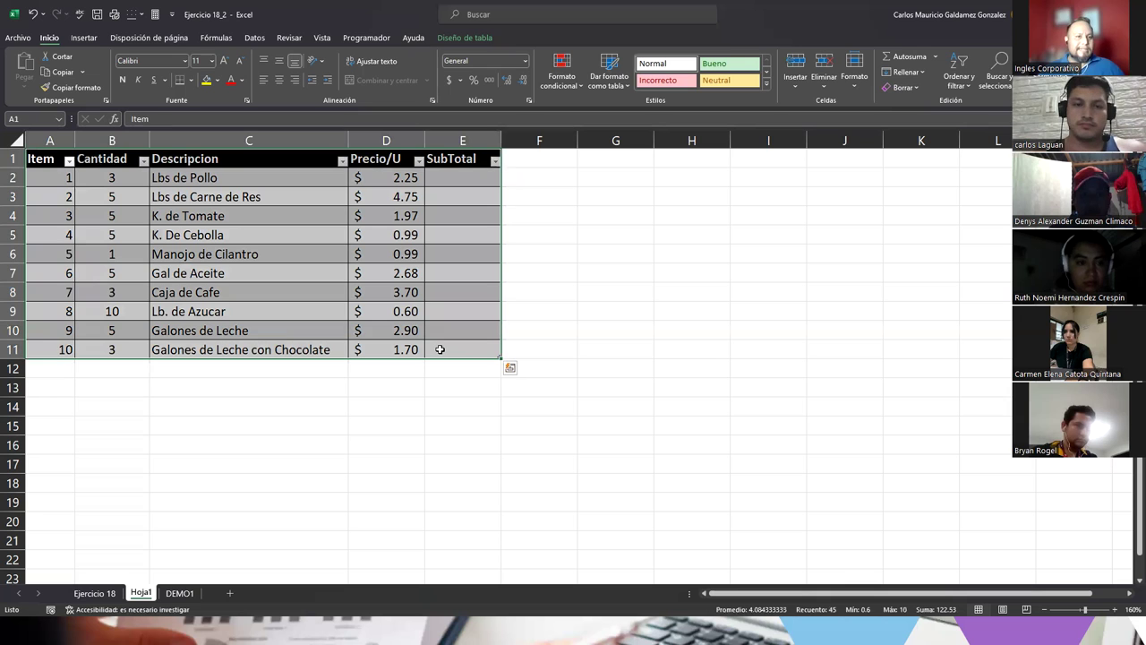
click(440, 349)
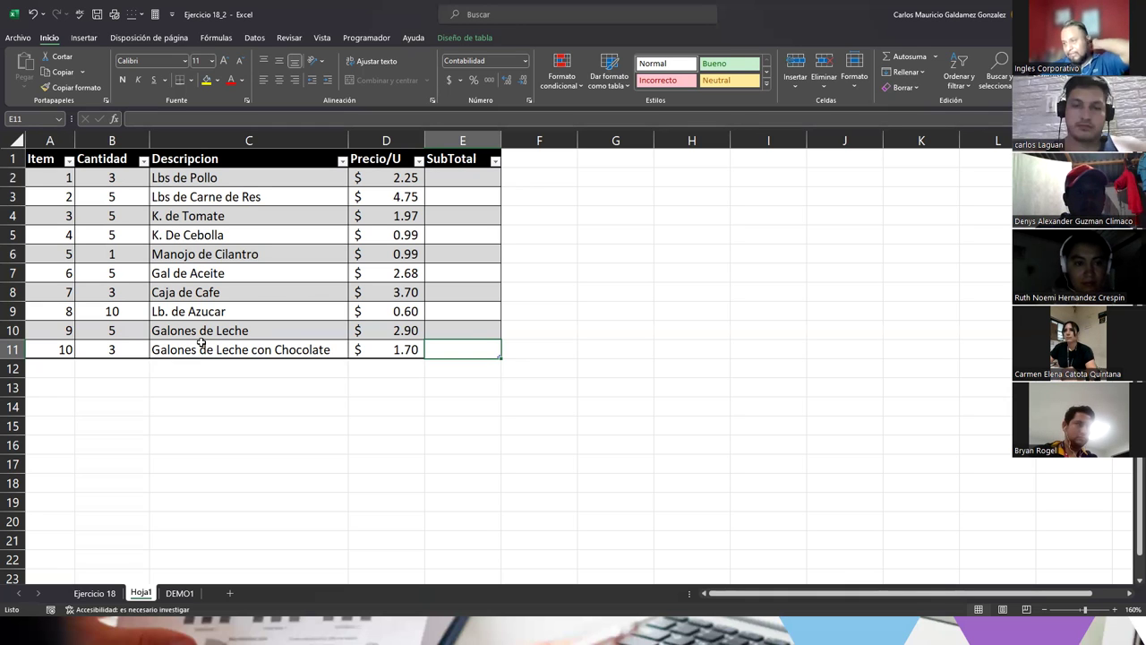
click(386, 342)
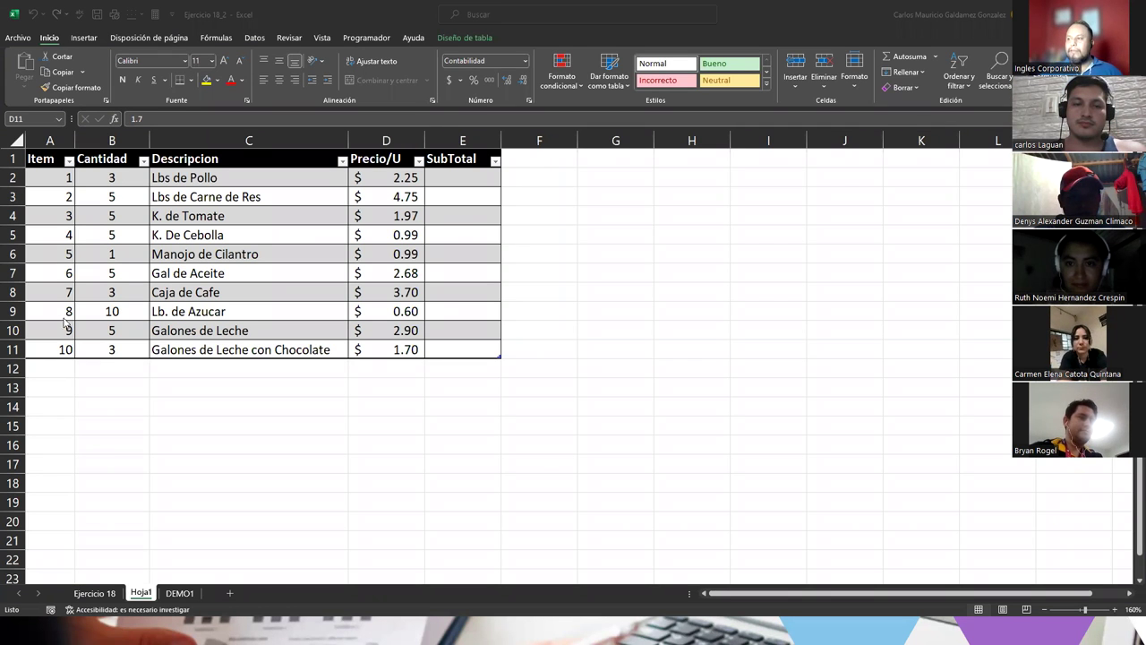
key(alt+Tab)
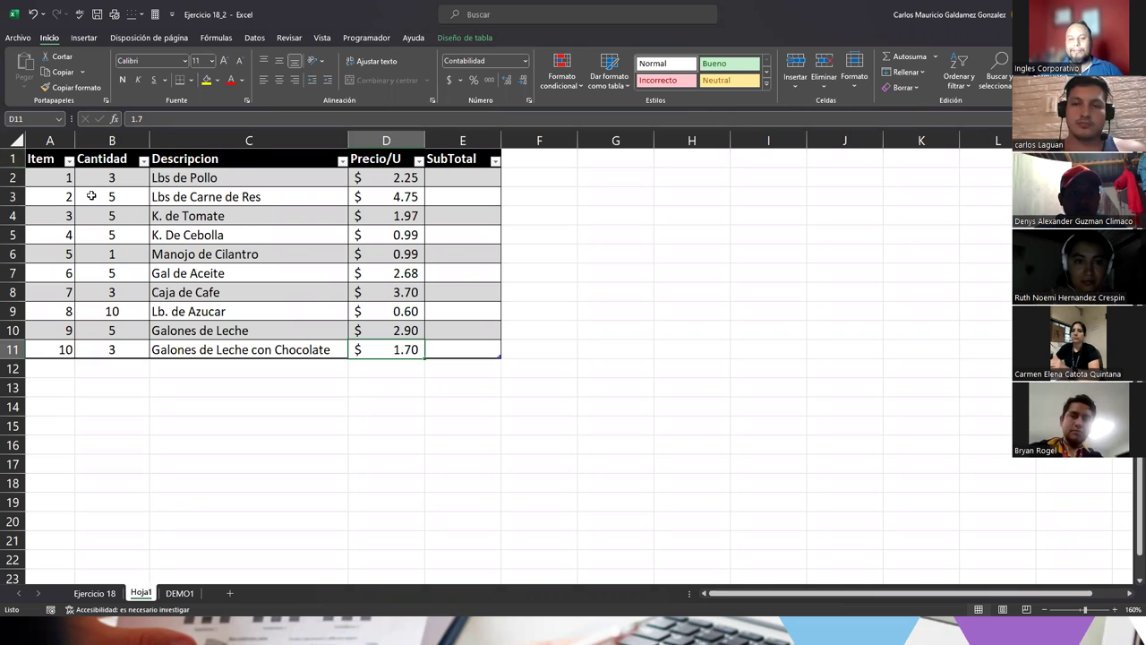
click(238, 230)
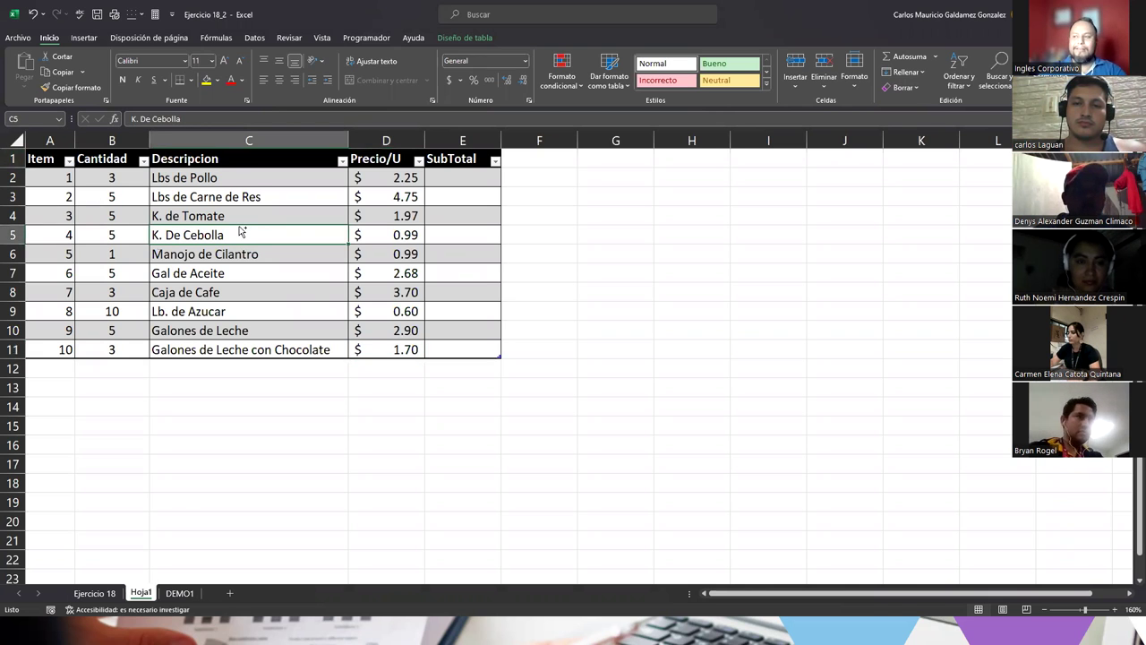
key(ctrl+a)
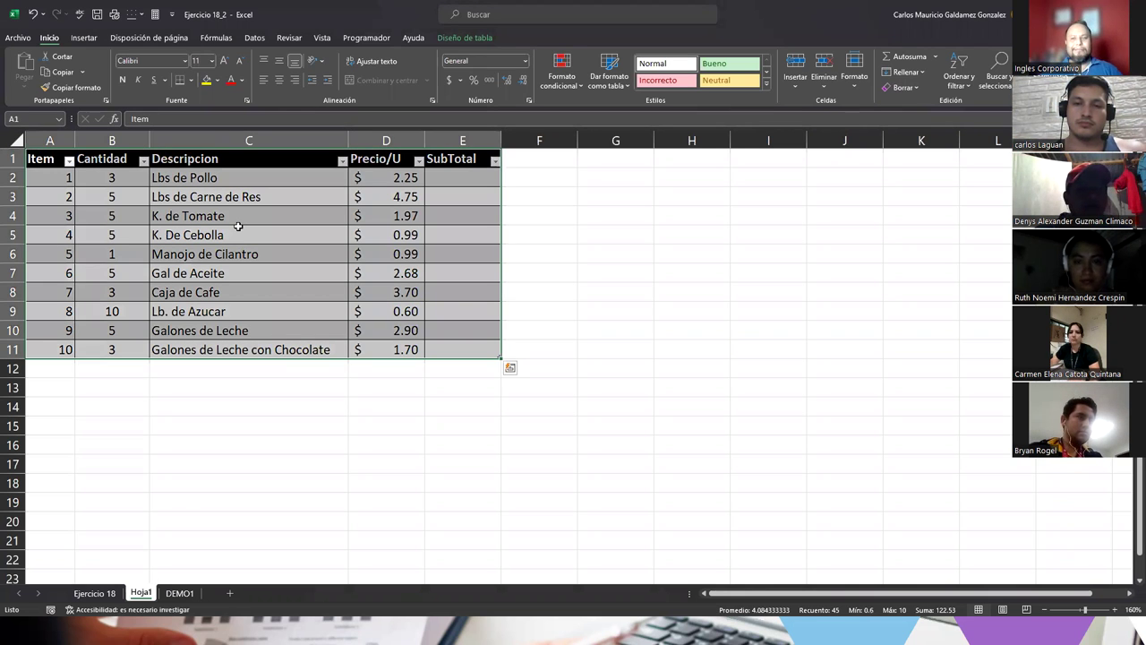
click(239, 230)
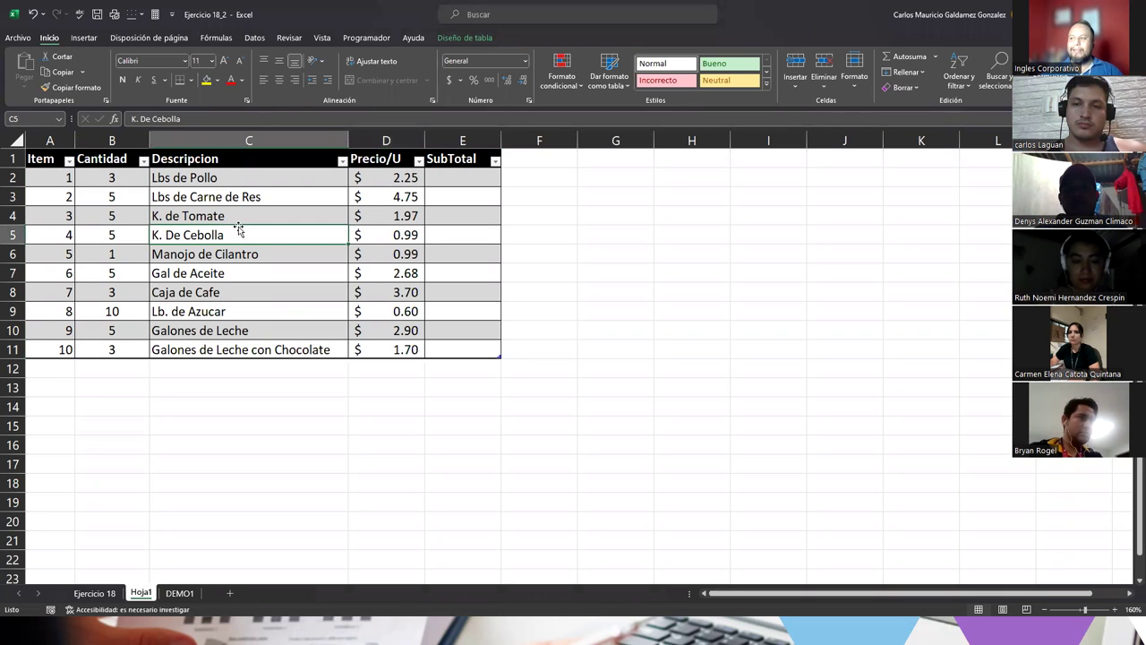
Select the data of the Descripcion column and extend the selection to include its header
click(244, 149)
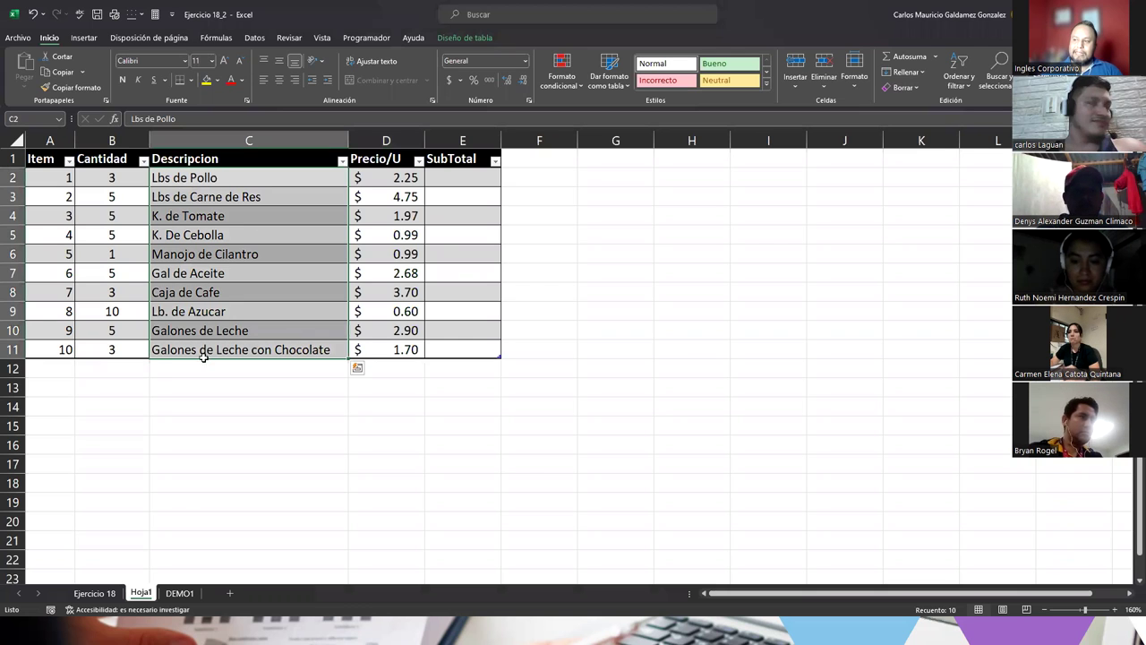
click(249, 154)
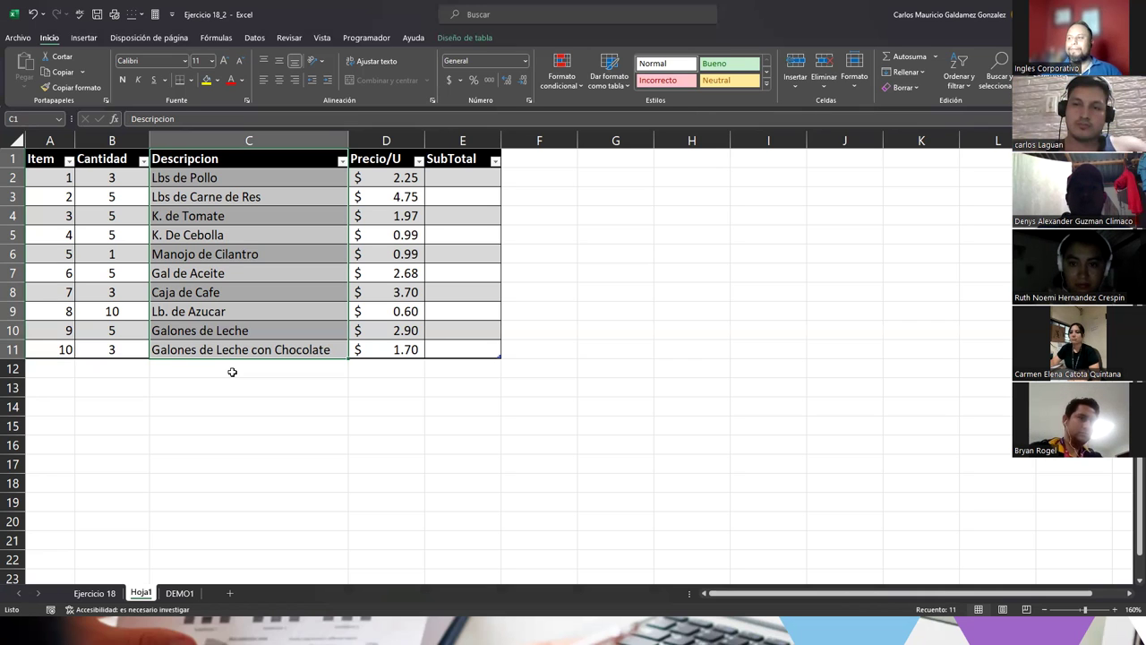
click(201, 349)
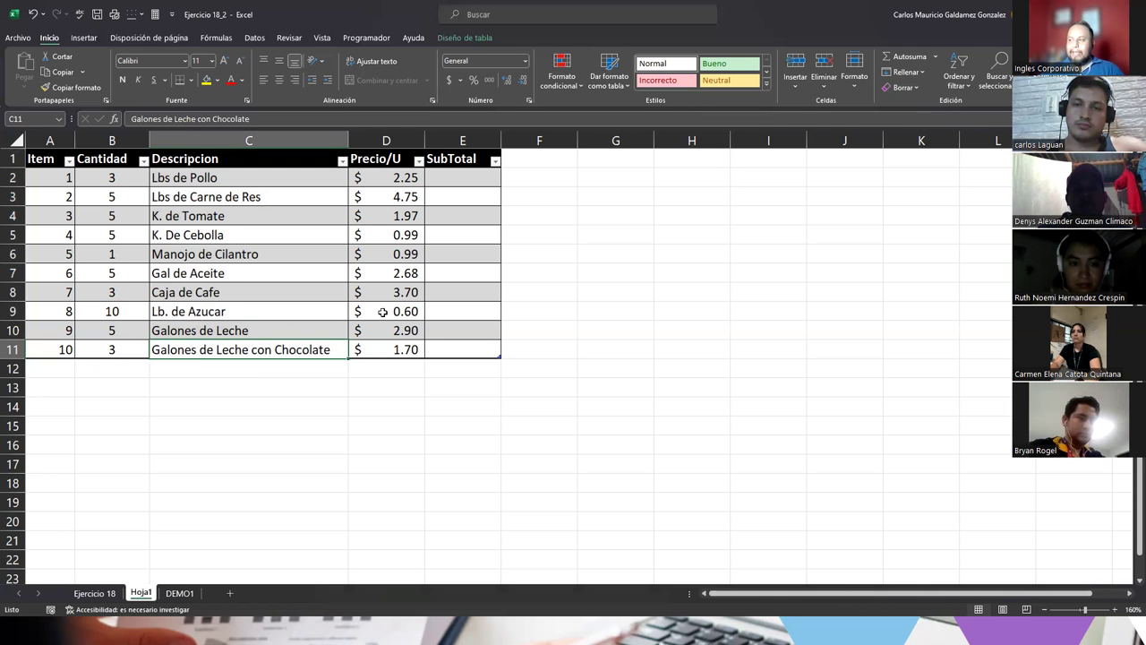
Capture a screen snip of the table area with its row and column headings
click(367, 351)
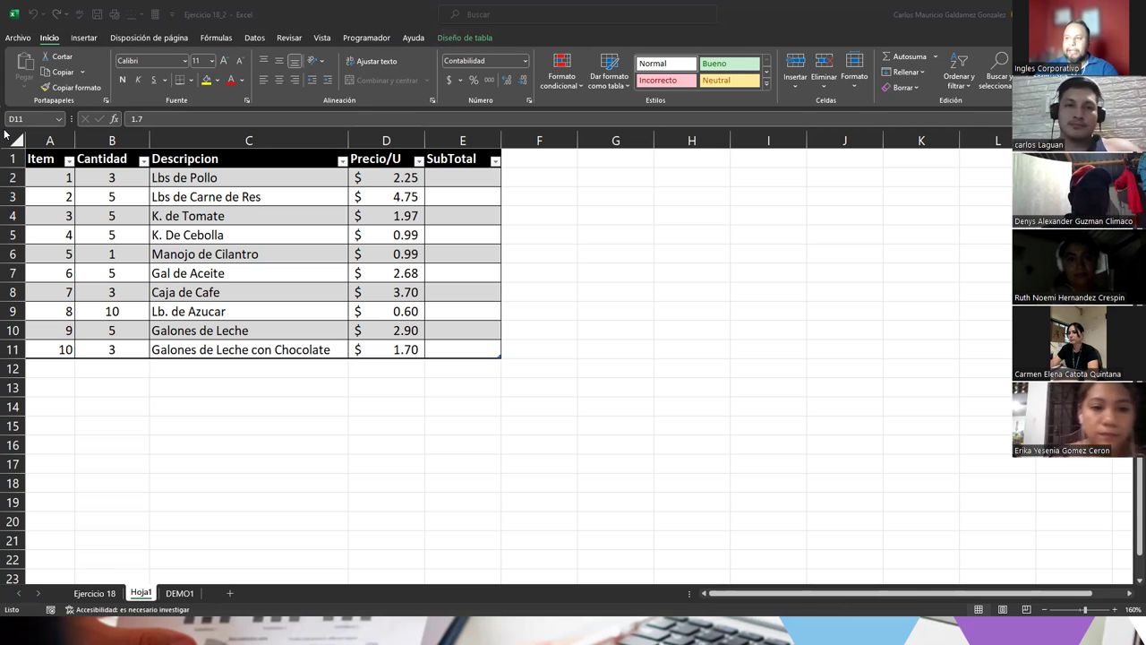
key(super+shift+s)
drag(3, 131, 537, 390)
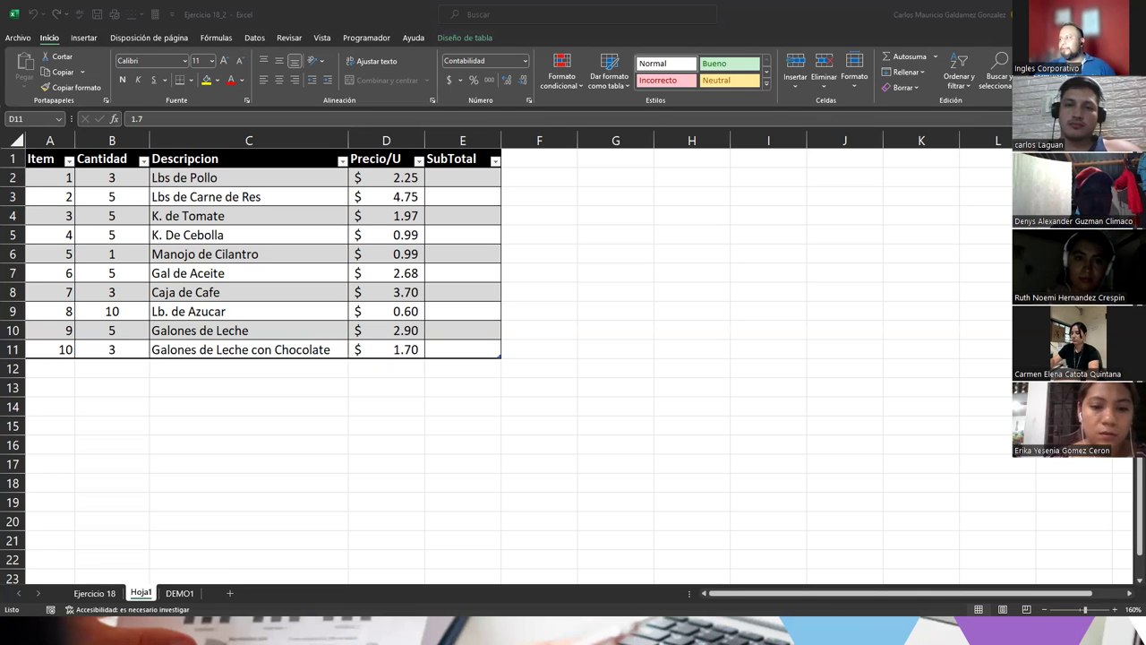
Switch to the presentation and advance to the slide about inserting a table row above the current one
key(alt+Tab)
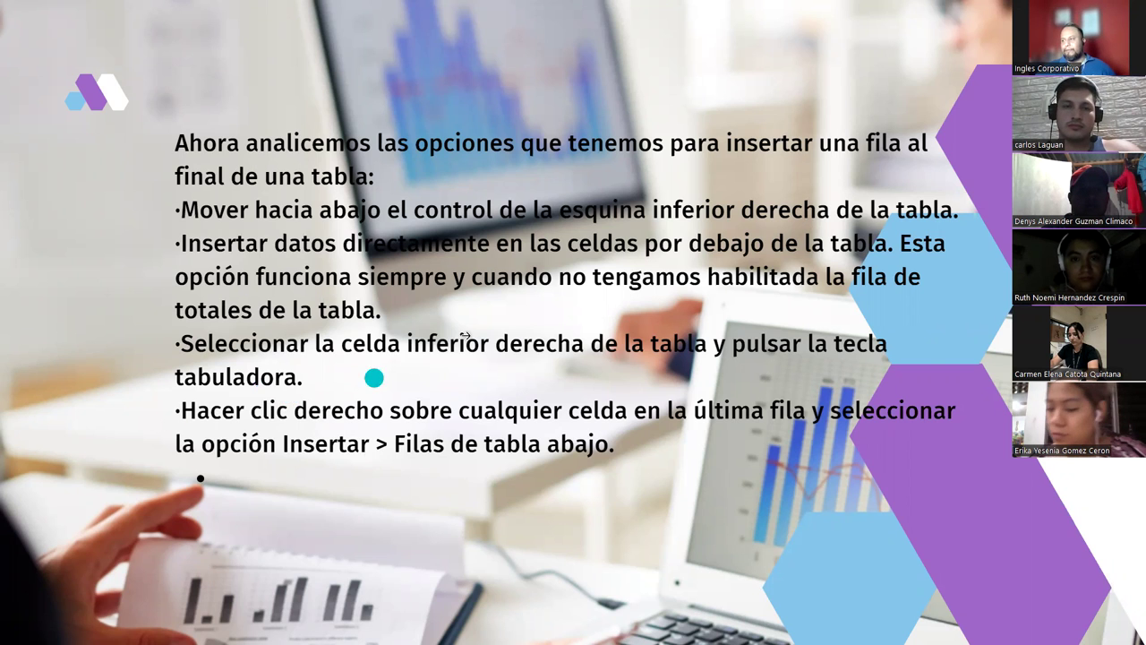
click(926, 368)
key(Right)
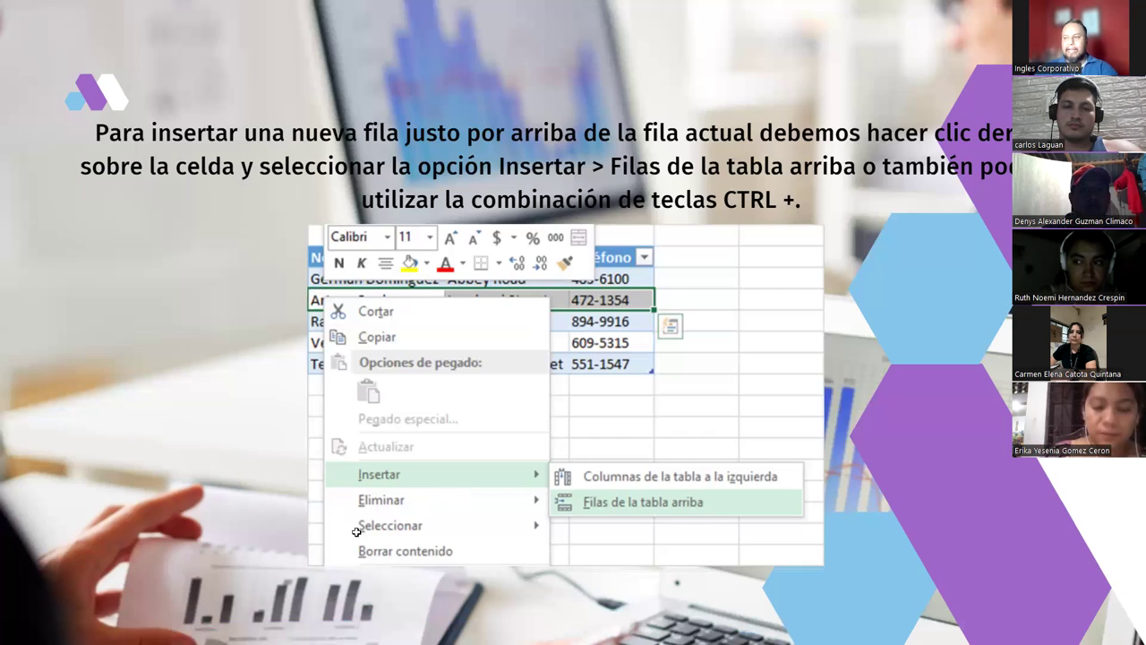
Switch back to Excel and select the complete table row of item 7, Caja de Cafe
key(alt+Tab)
click(53, 289)
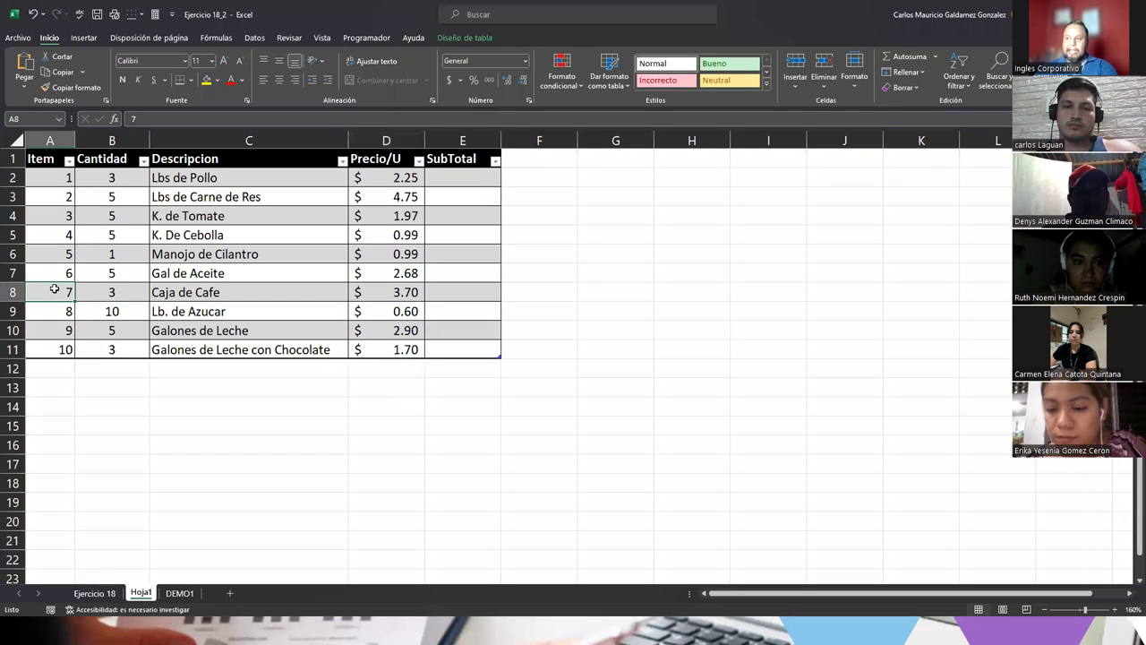
right_click(55, 289)
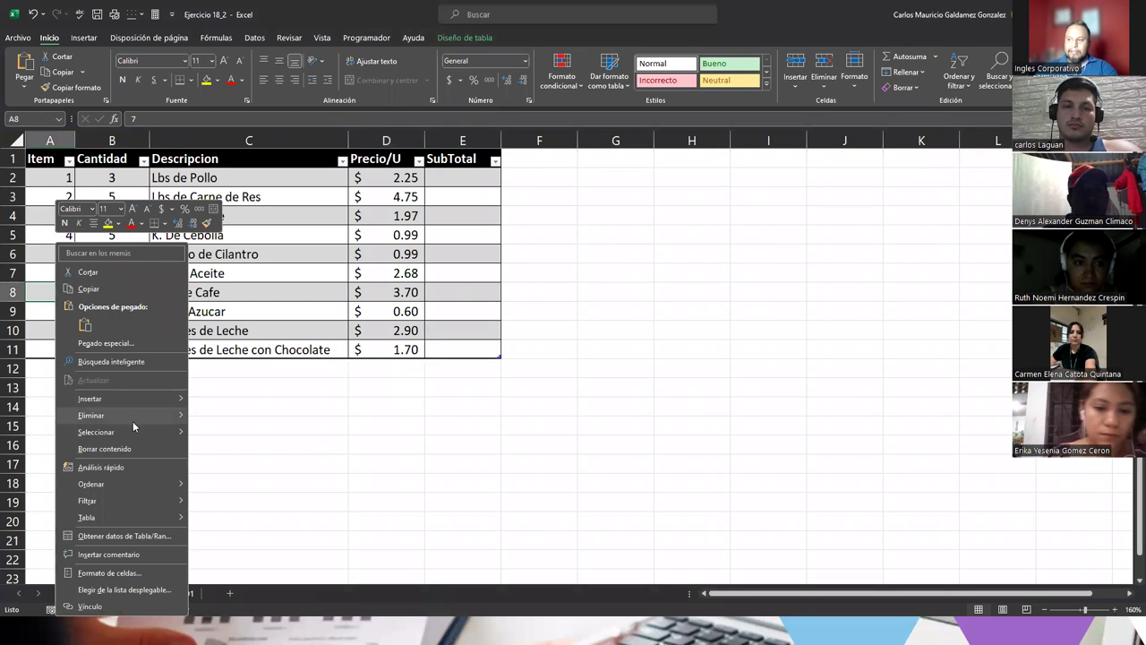
mouse_move(138, 433)
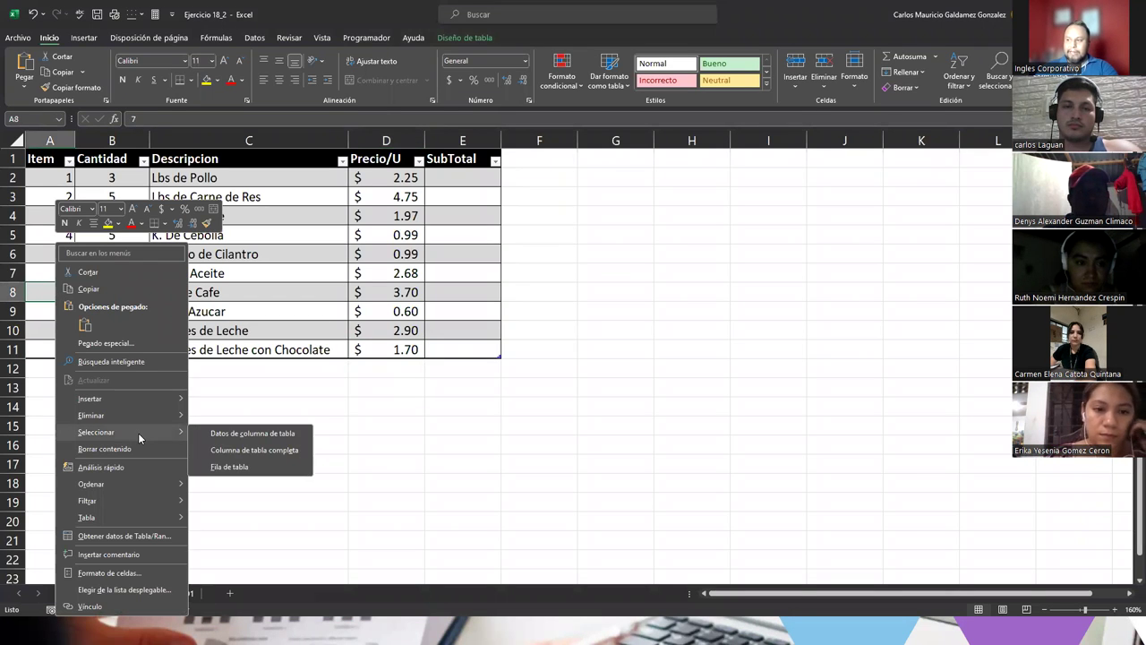
click(285, 467)
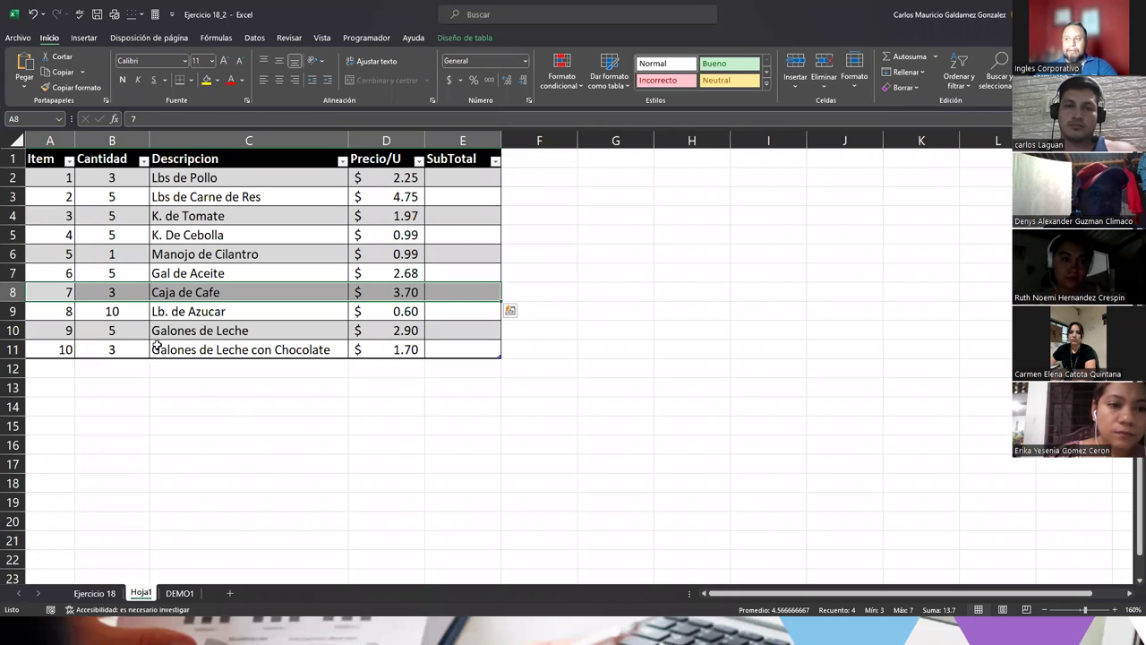
Insert a table column to the left of the Cantidad column and undo the insertion
click(114, 197)
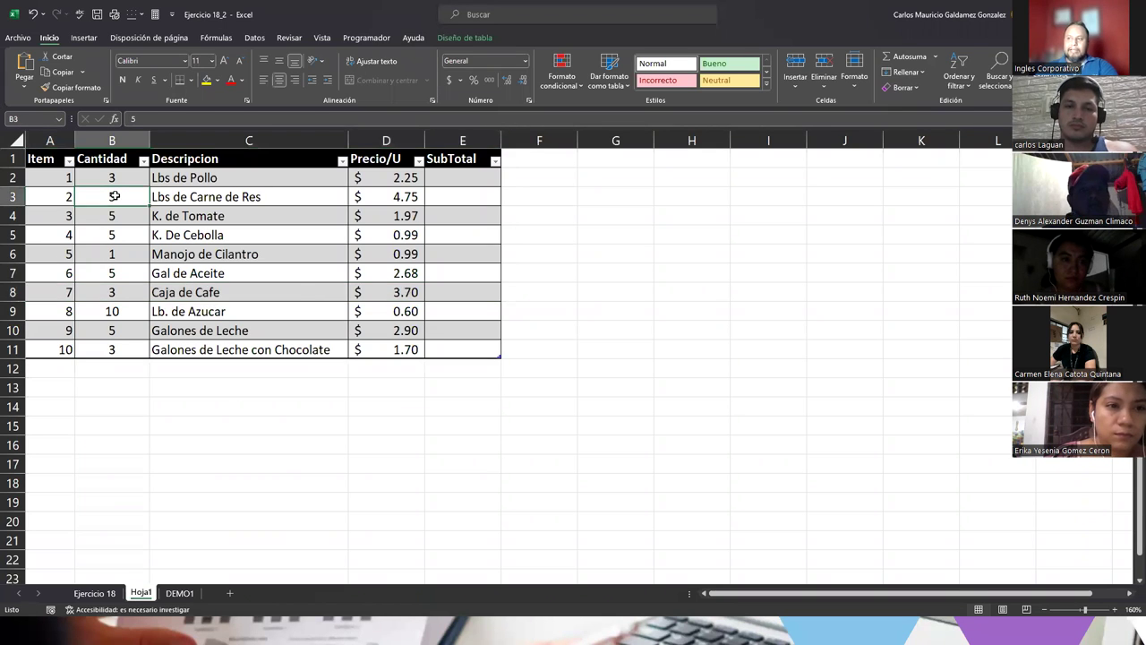
right_click(114, 197)
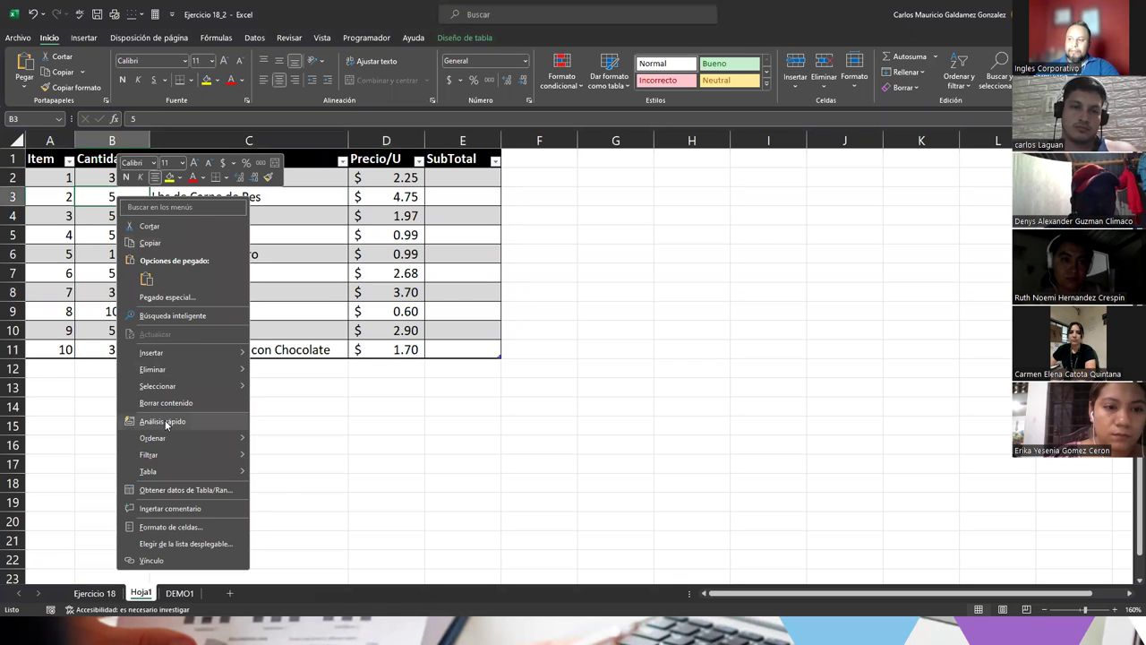
mouse_move(183, 353)
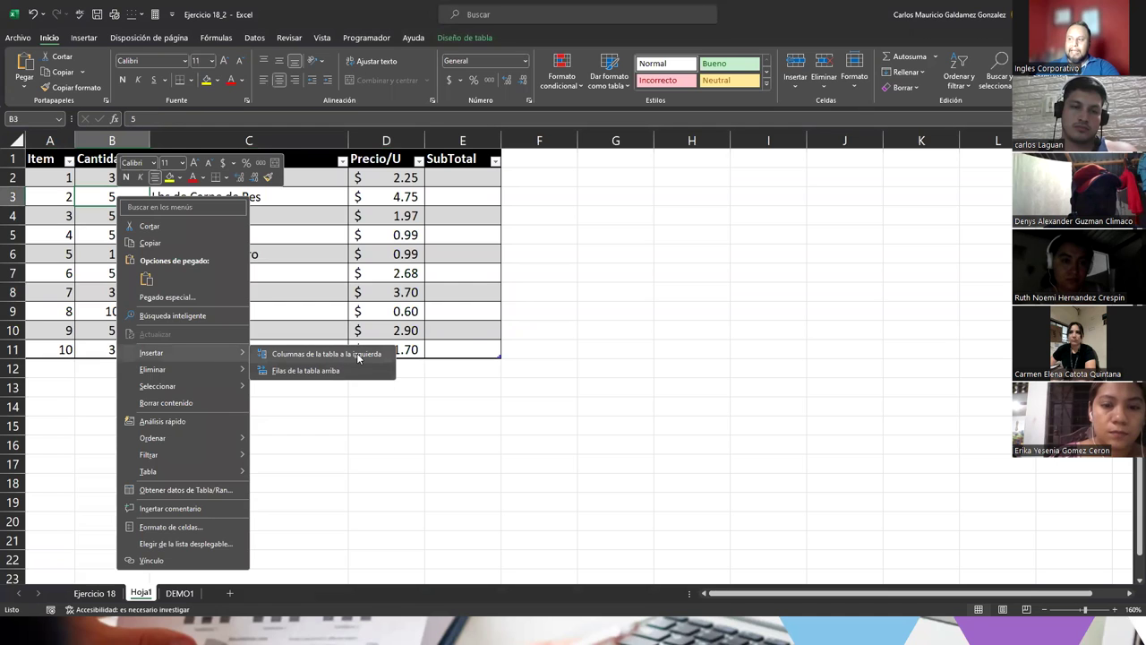
key(Return)
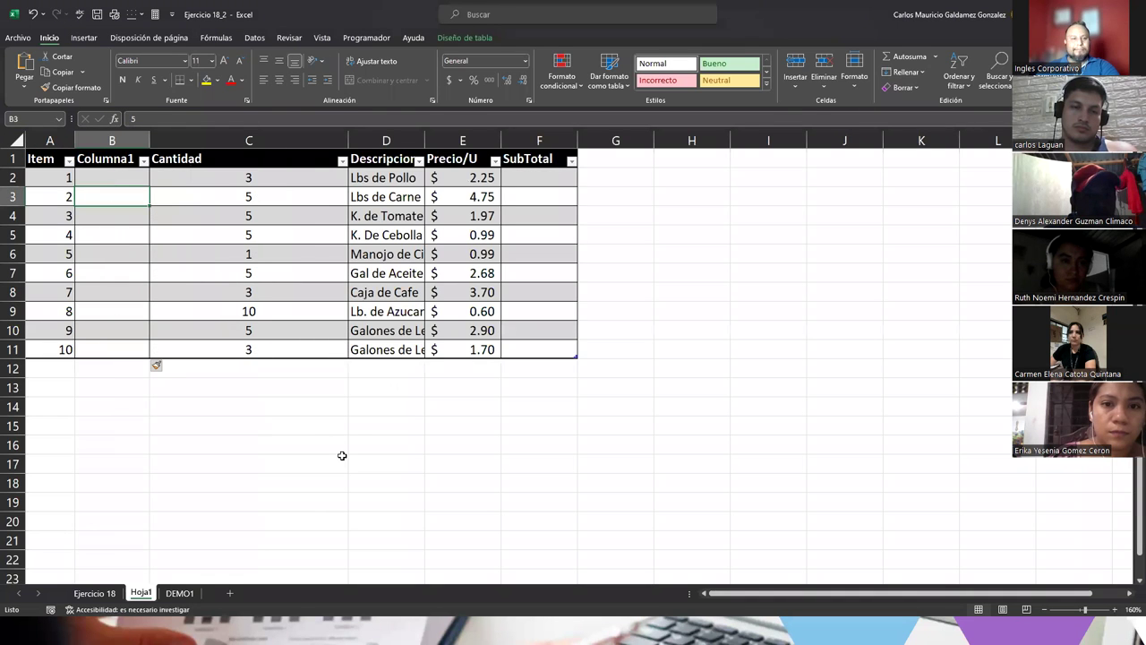
key(ctrl+z)
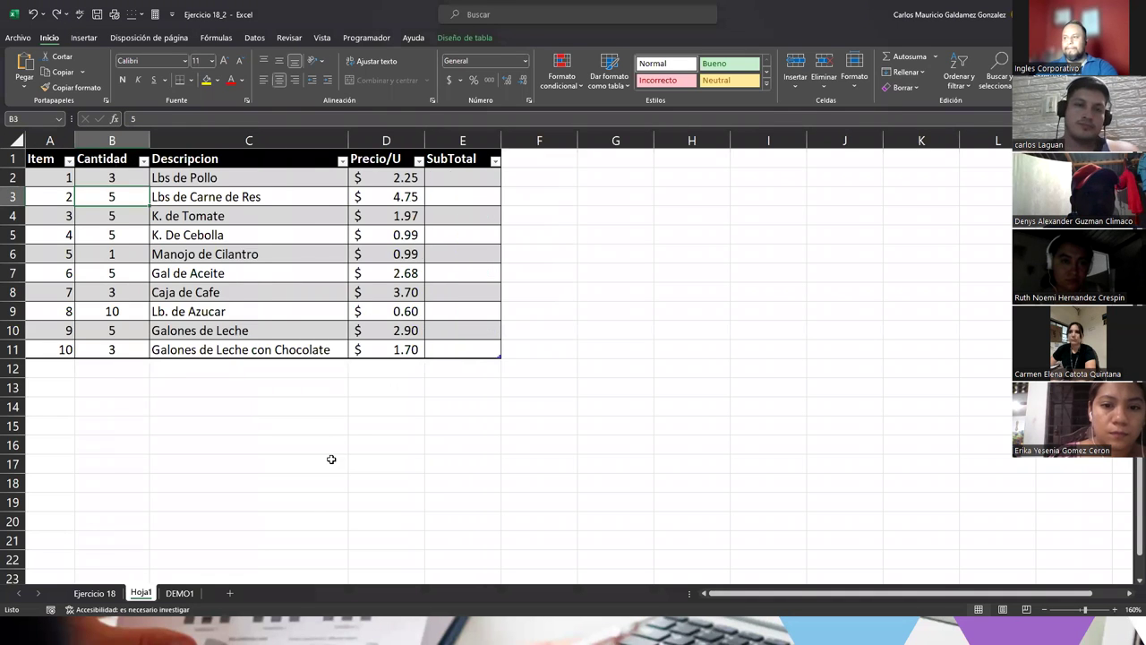
Delete the Item column from the table and undo the deletion
click(47, 182)
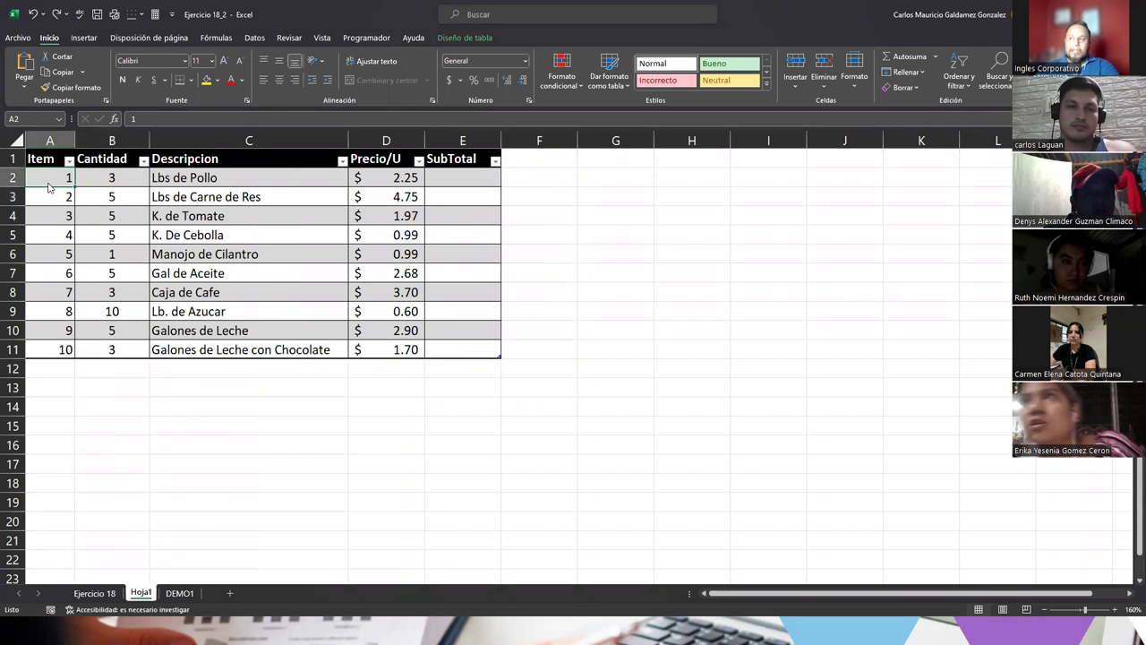
right_click(47, 181)
mouse_move(143, 357)
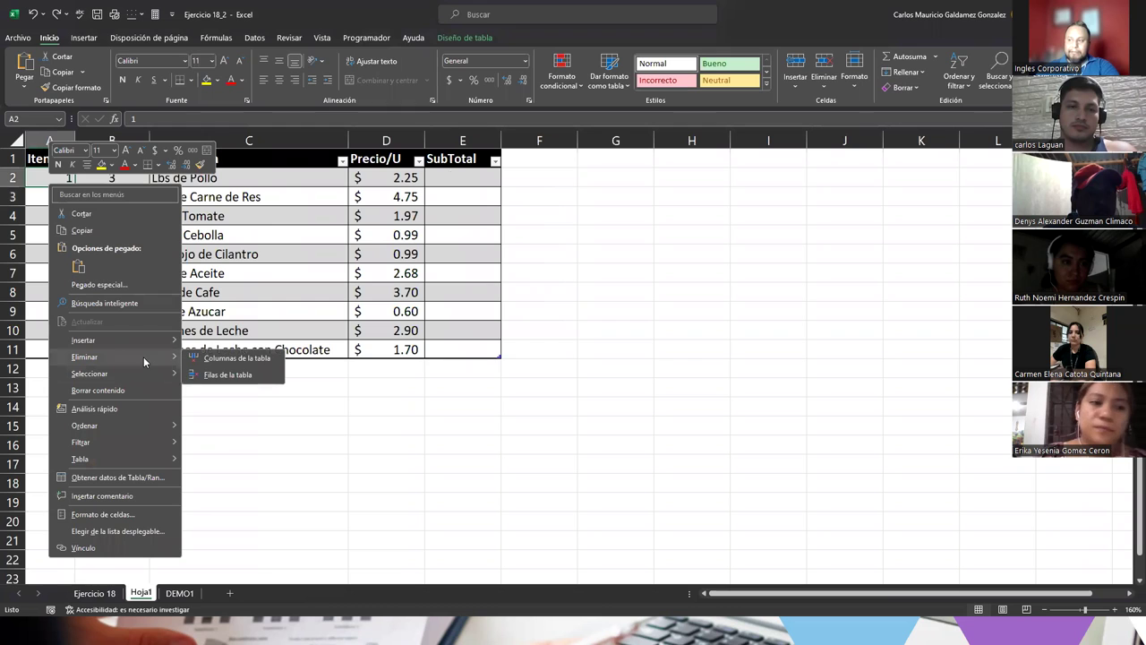
click(237, 358)
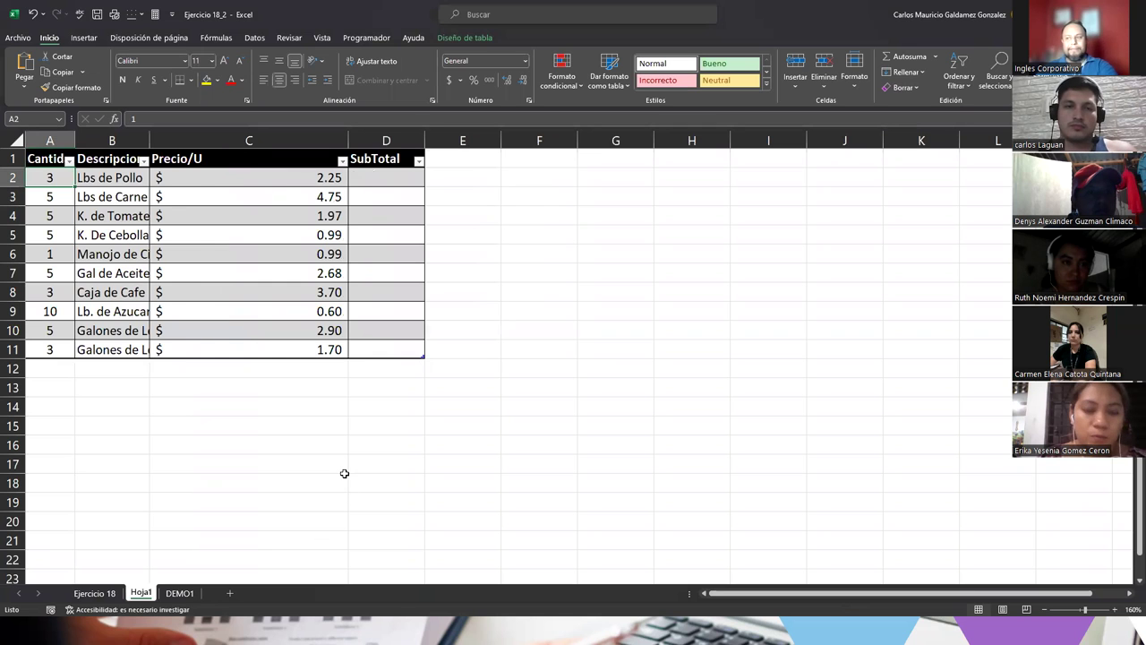
key(ctrl+z)
click(214, 293)
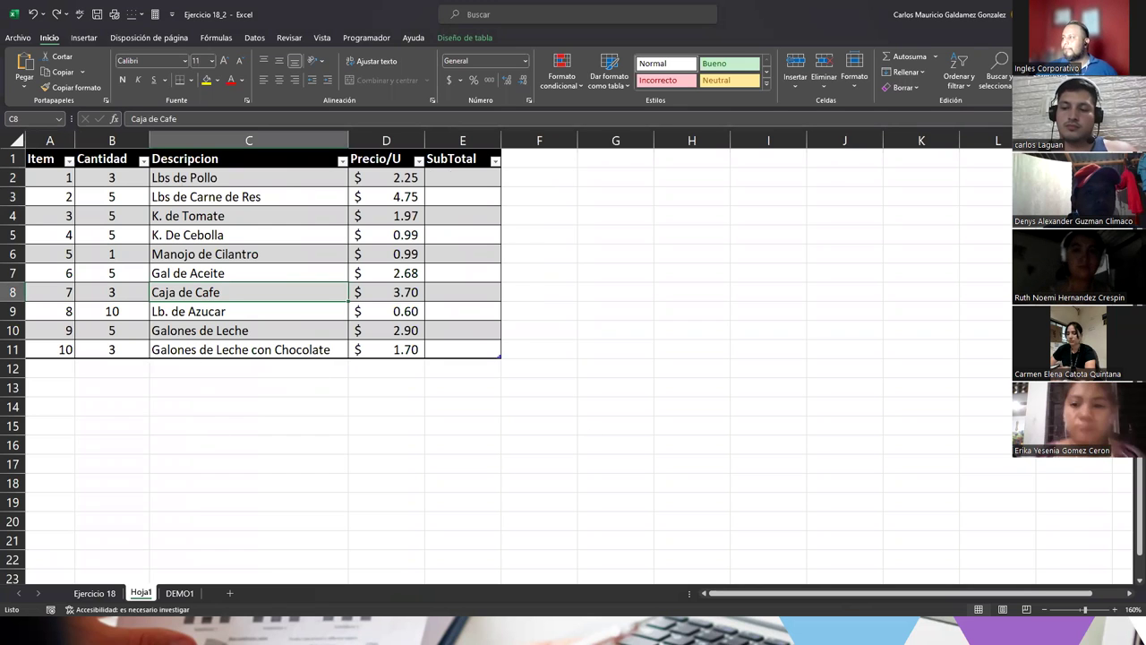
Switch to the presentation and go through the slides on deleting table rows and columns, up to the keyboard shortcuts slide
key(alt+Tab)
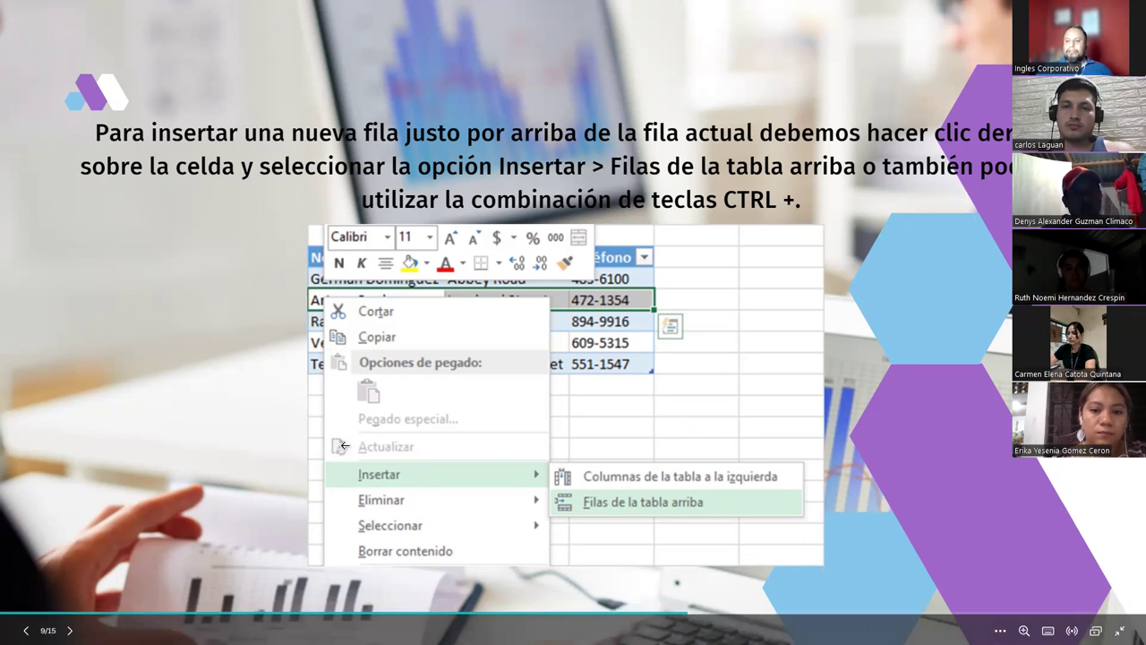
click(725, 388)
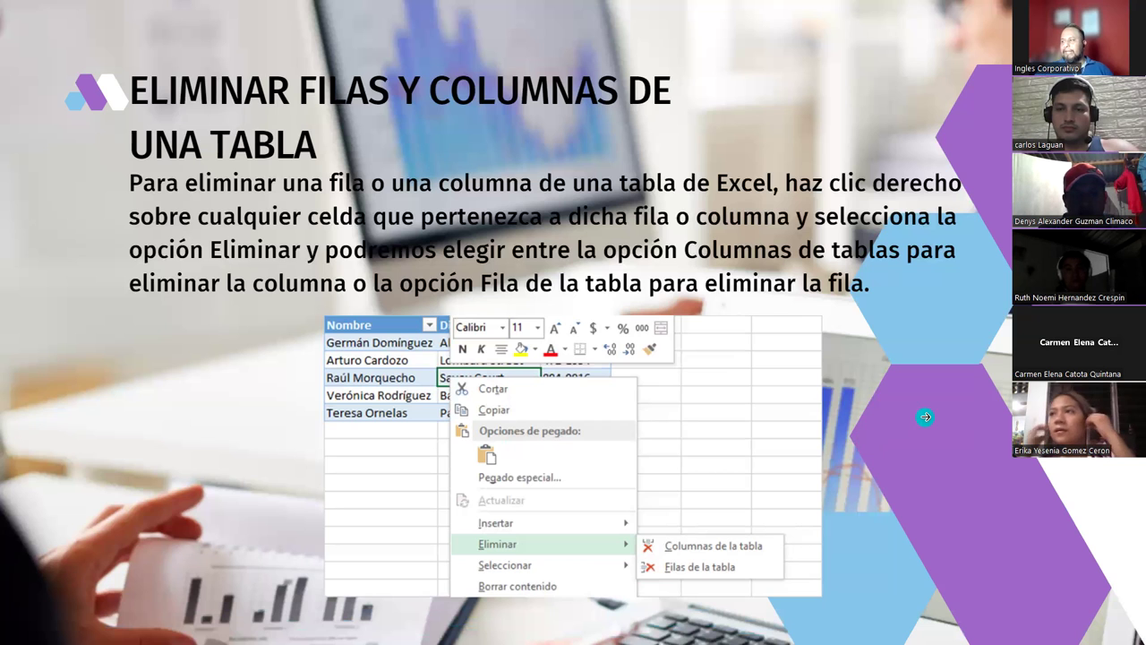
click(925, 417)
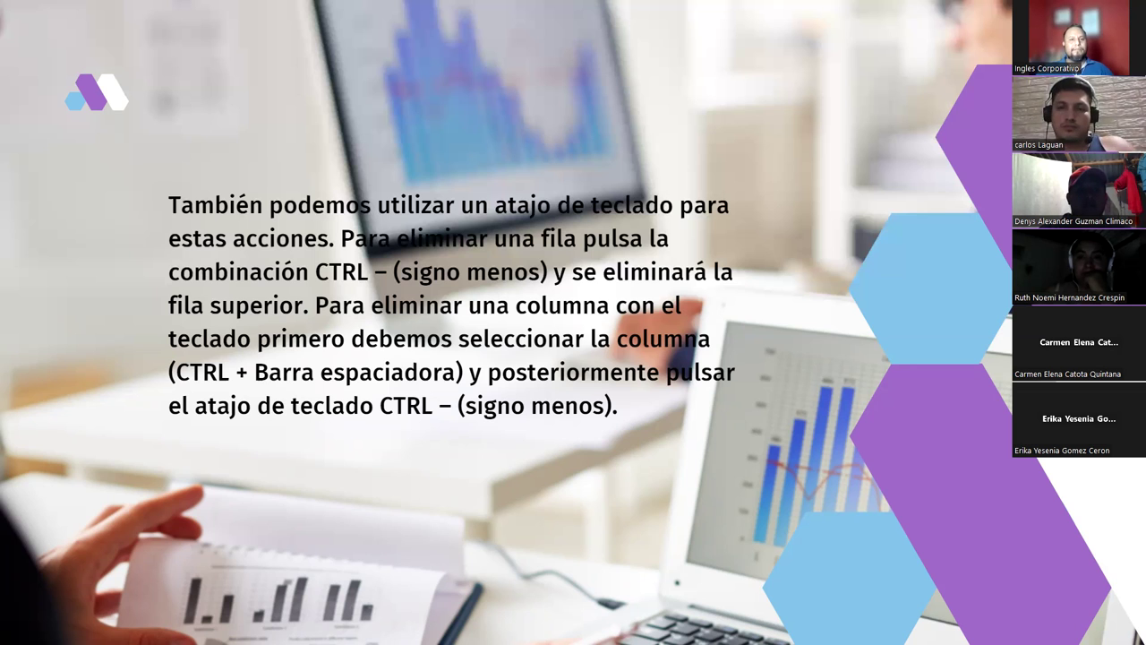
Advance to the slide on the table total row and switch to Excel to show the table's design options
click(883, 341)
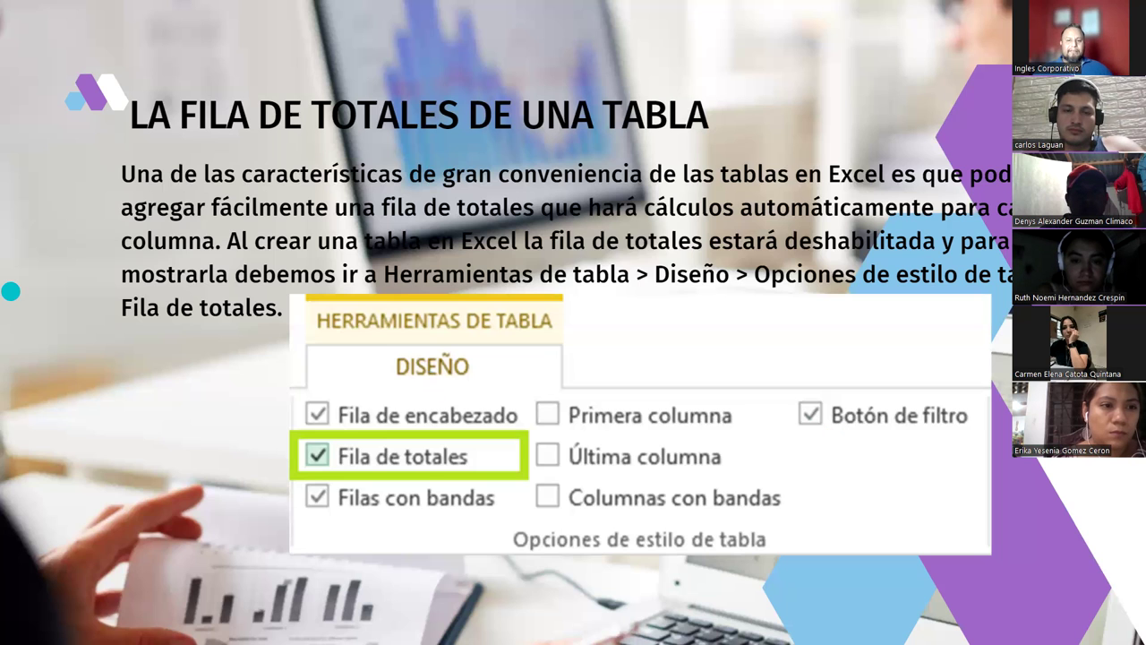
key(alt+Tab)
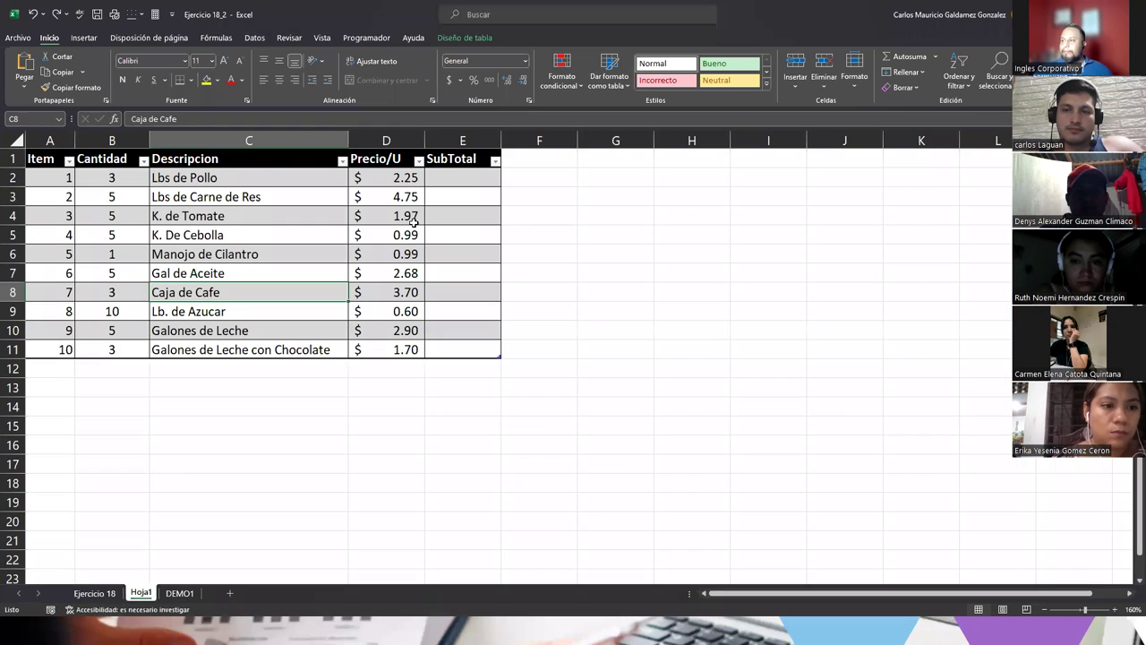
click(493, 163)
click(296, 192)
click(297, 191)
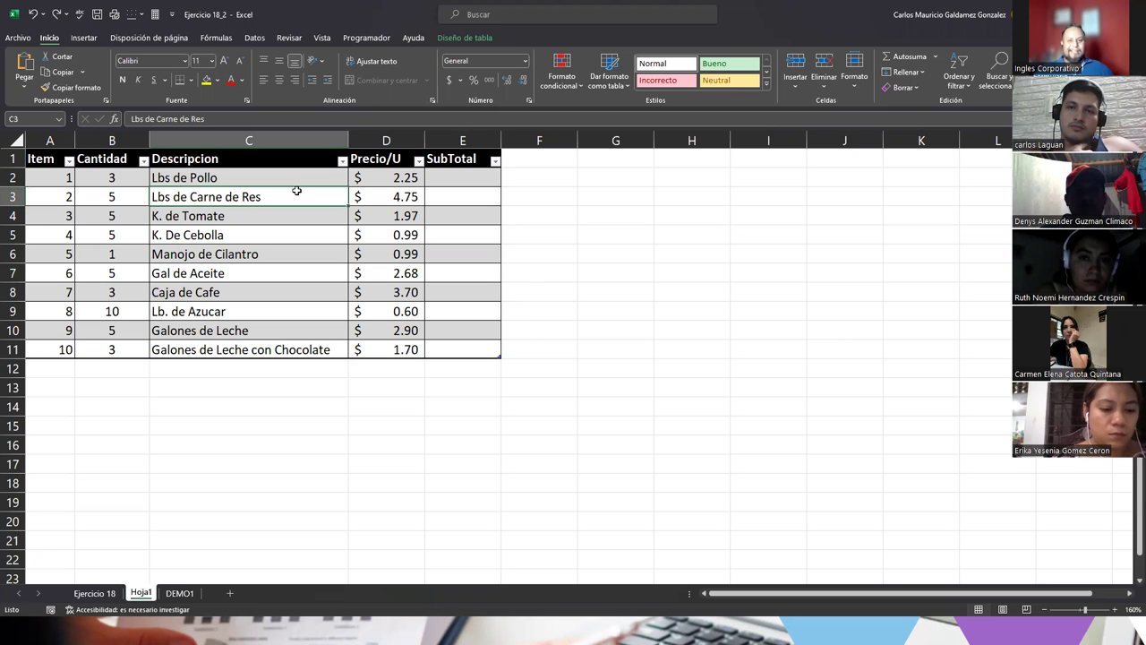
click(151, 257)
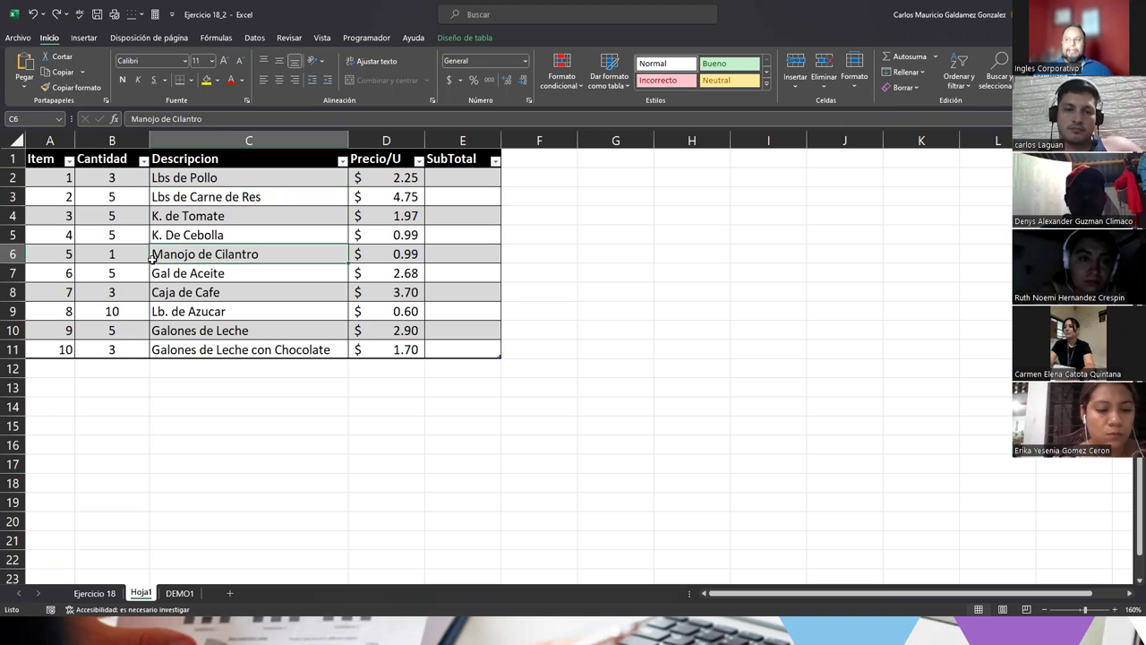
click(43, 162)
drag(279, 256, 456, 348)
click(379, 310)
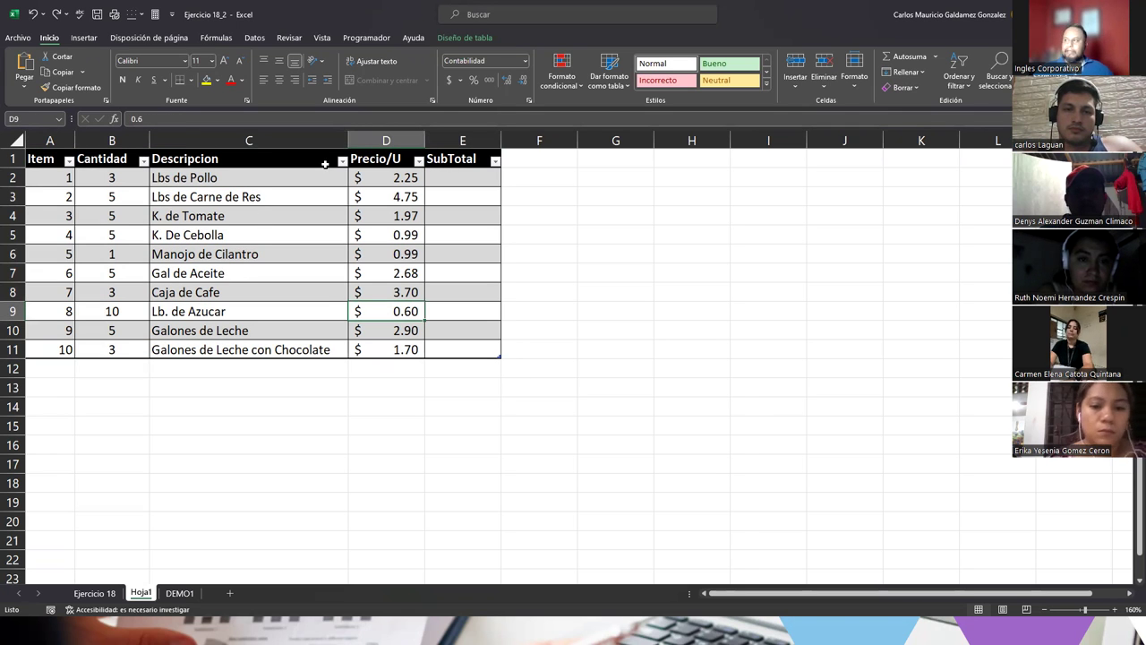
click(463, 38)
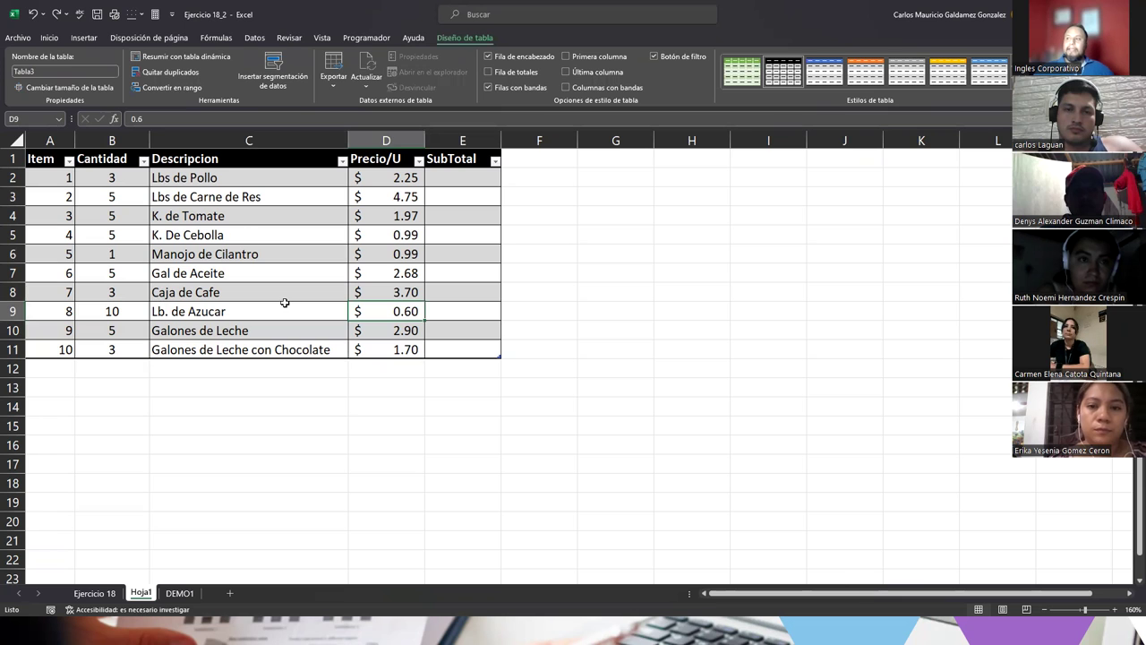
Highlight the whole table range A1:E11 and return to a single cell in the SubTotal column
click(196, 261)
drag(54, 163, 463, 350)
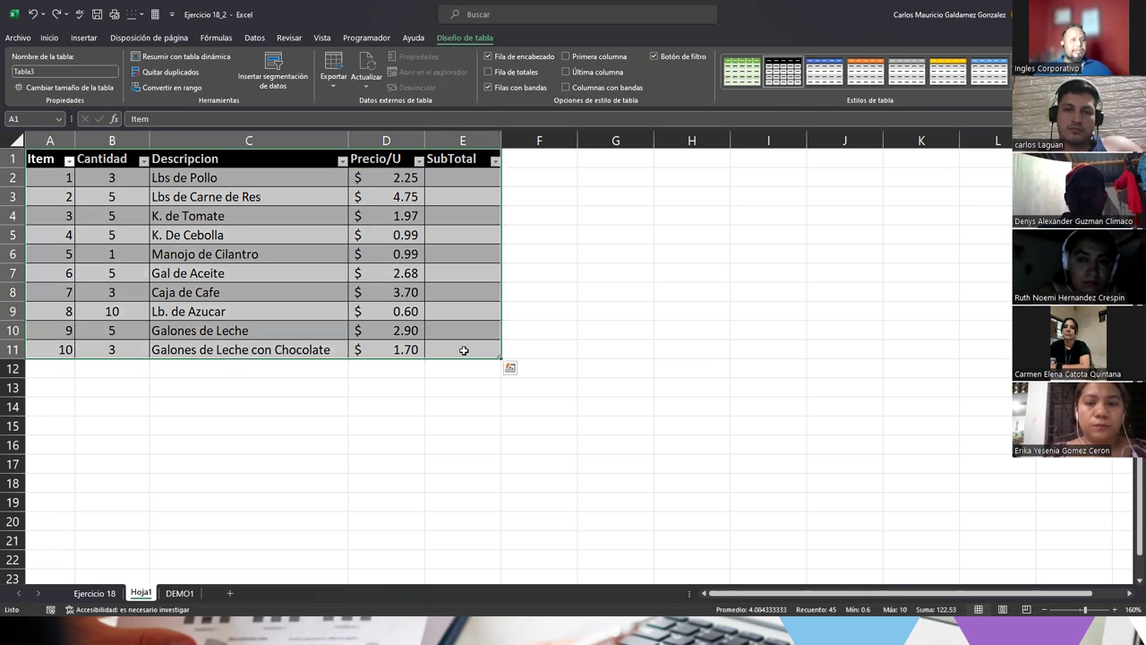
click(446, 324)
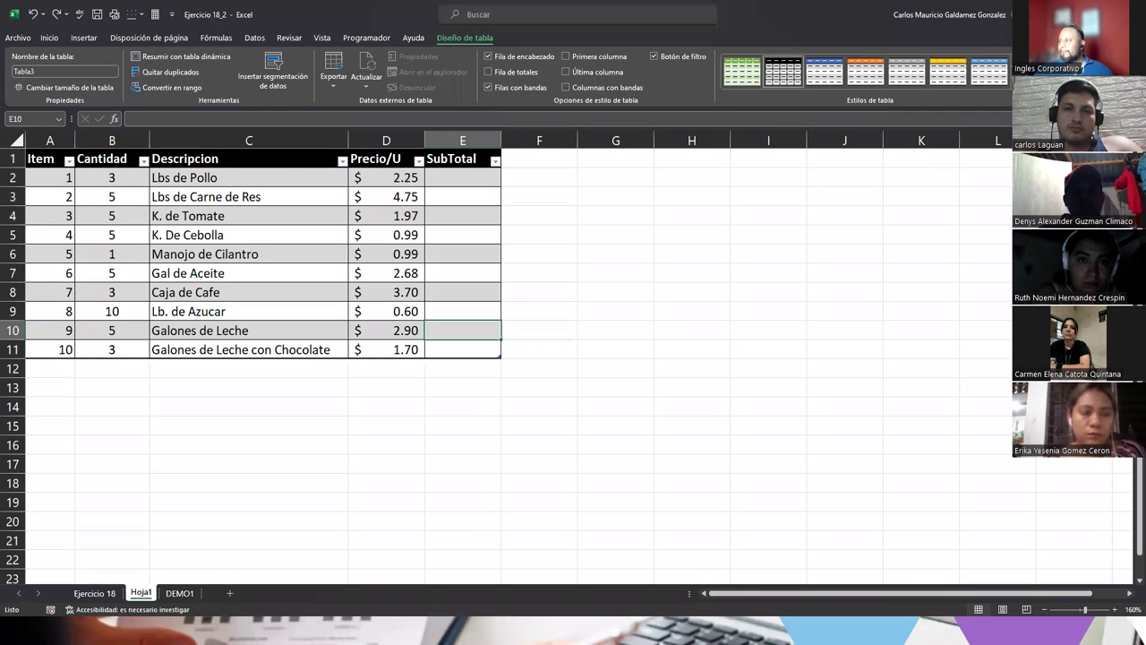
Switch back to the presentation and advance to the slide on changing the function of the total row
key(alt+Tab)
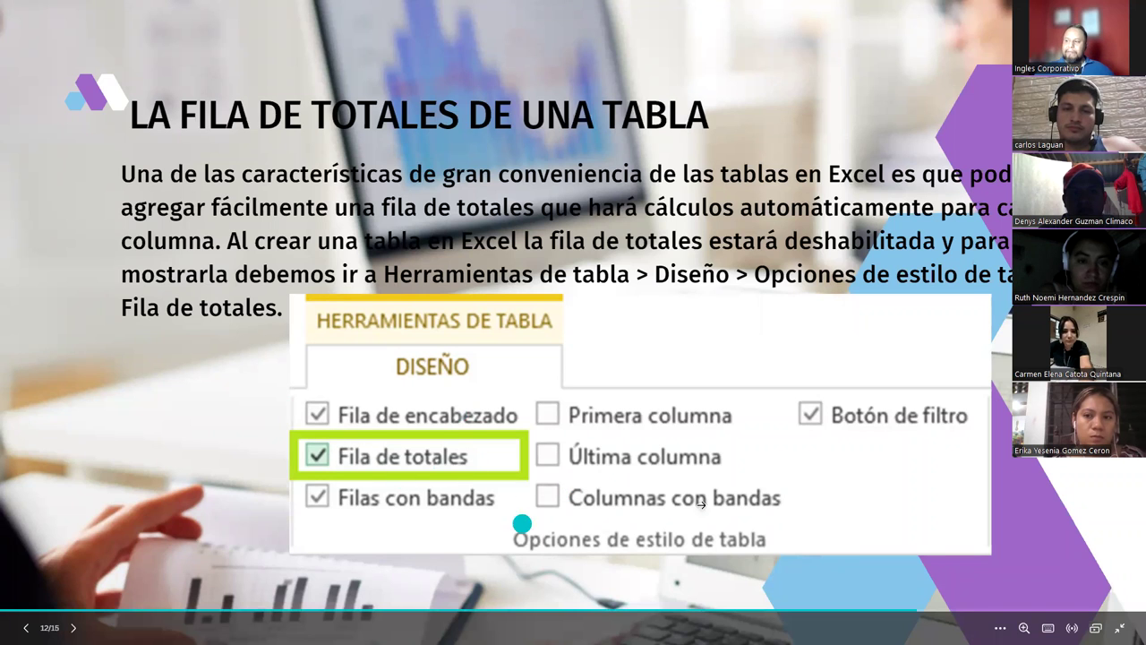
click(995, 405)
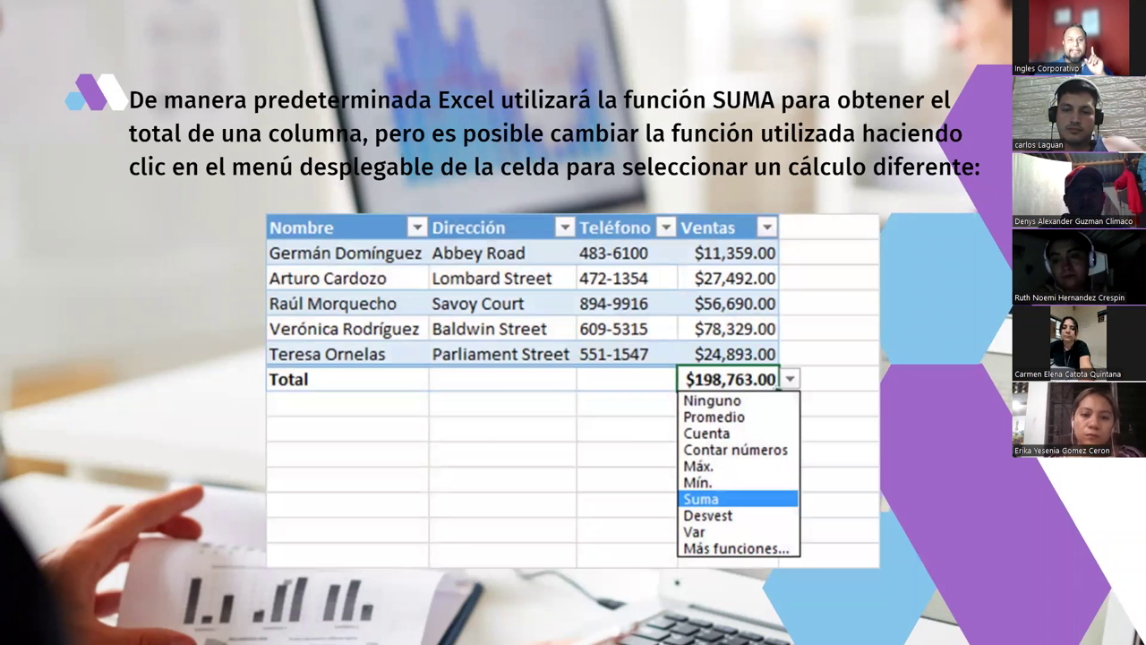
key(Right)
Annotate the functions in the slide's total row list with red arrows and erase the annotations
drag(530, 401, 668, 464)
drag(550, 425, 672, 486)
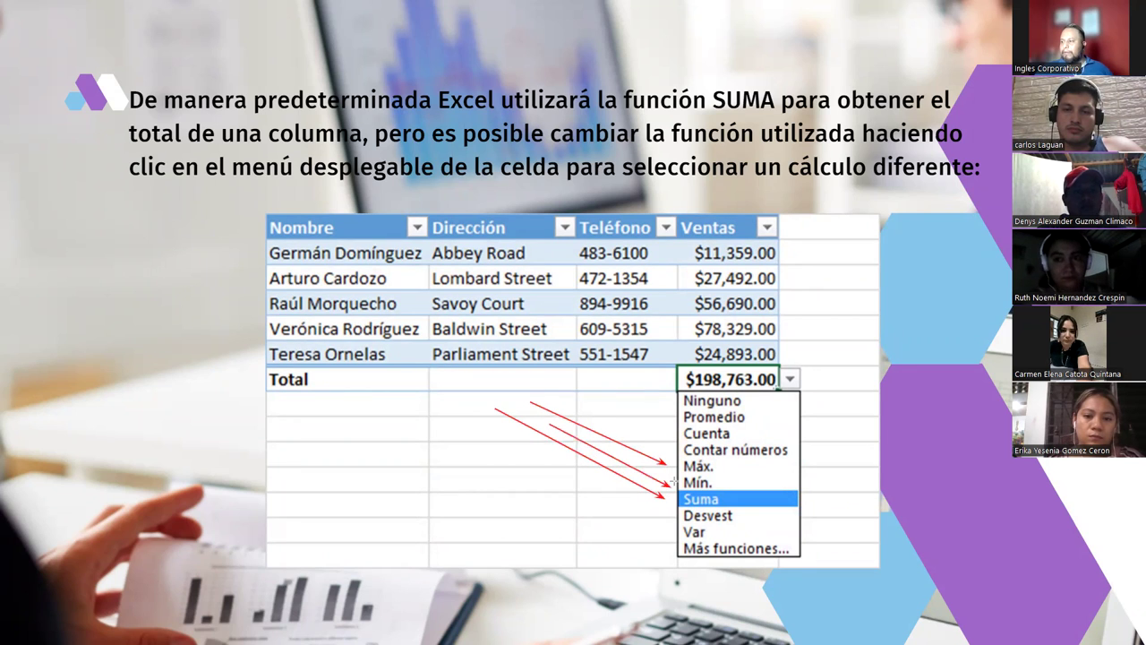
mouse_move(475, 466)
mouse_down()
mouse_move(627, 449)
mouse_move(663, 433)
mouse_move(668, 417)
mouse_up()
drag(475, 498, 670, 435)
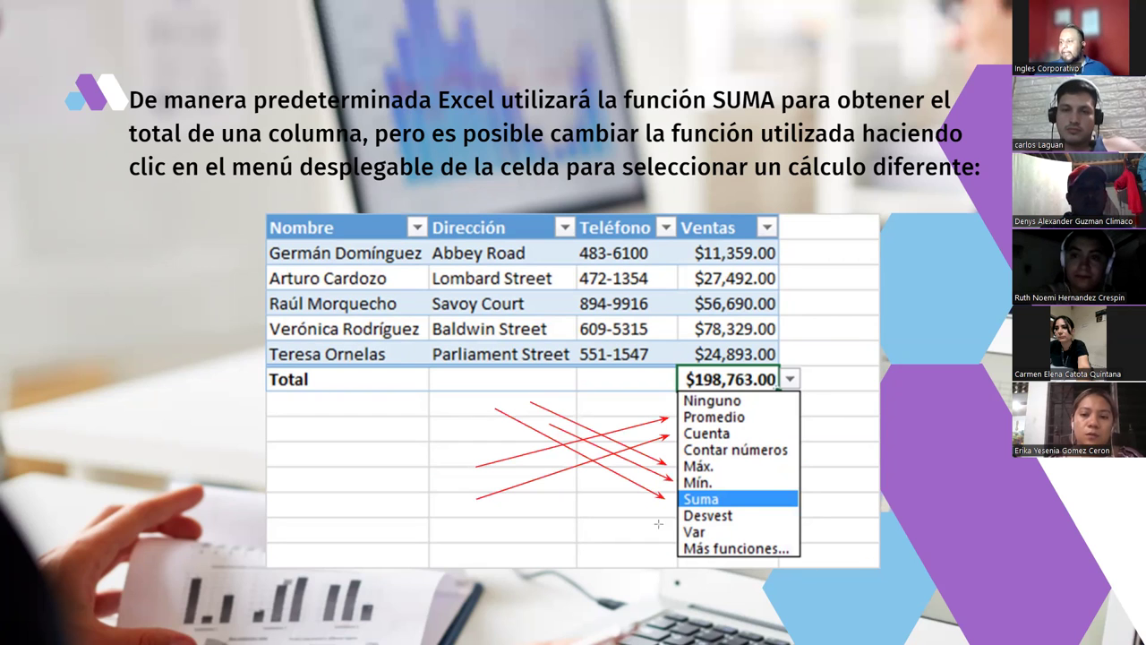
mouse_move(695, 518)
mouse_down()
mouse_move(795, 561)
mouse_move(688, 529)
mouse_move(718, 566)
mouse_up()
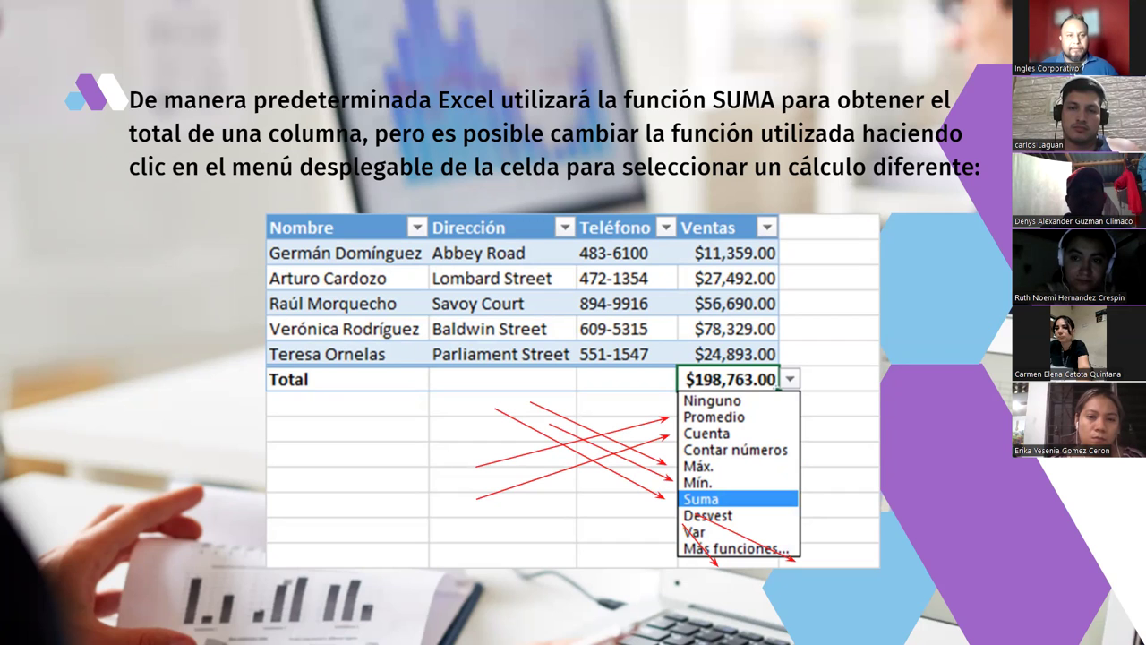
key(e)
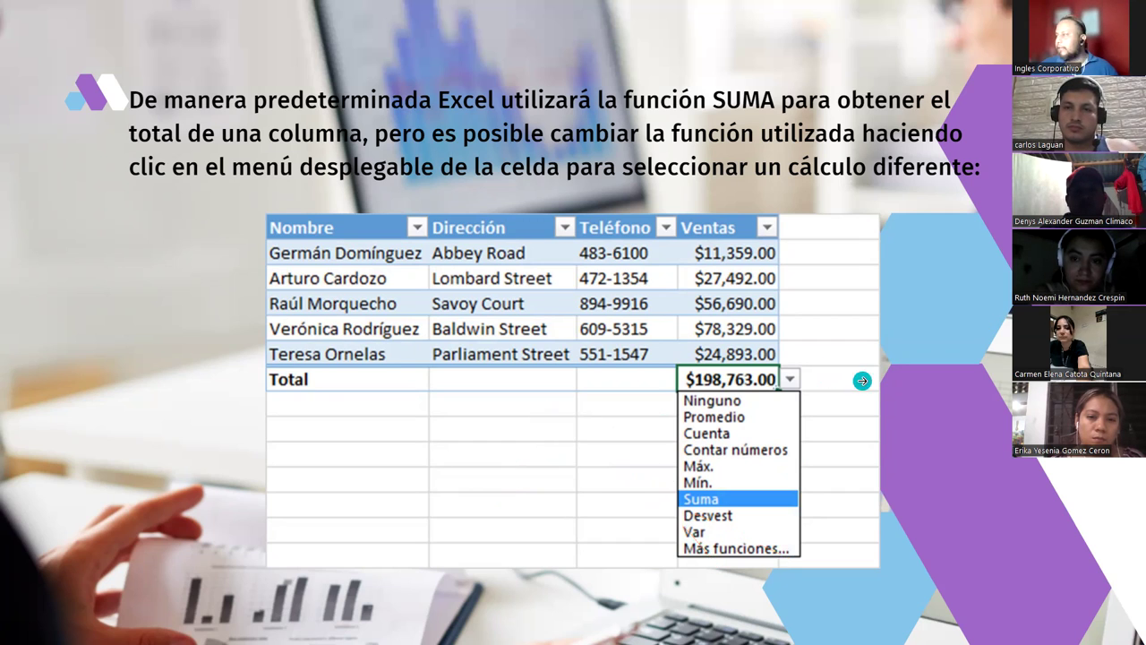
Move past the demonstration slide to Excel and start a structured-reference formula with =[ in SubTotal cell E2
click(862, 379)
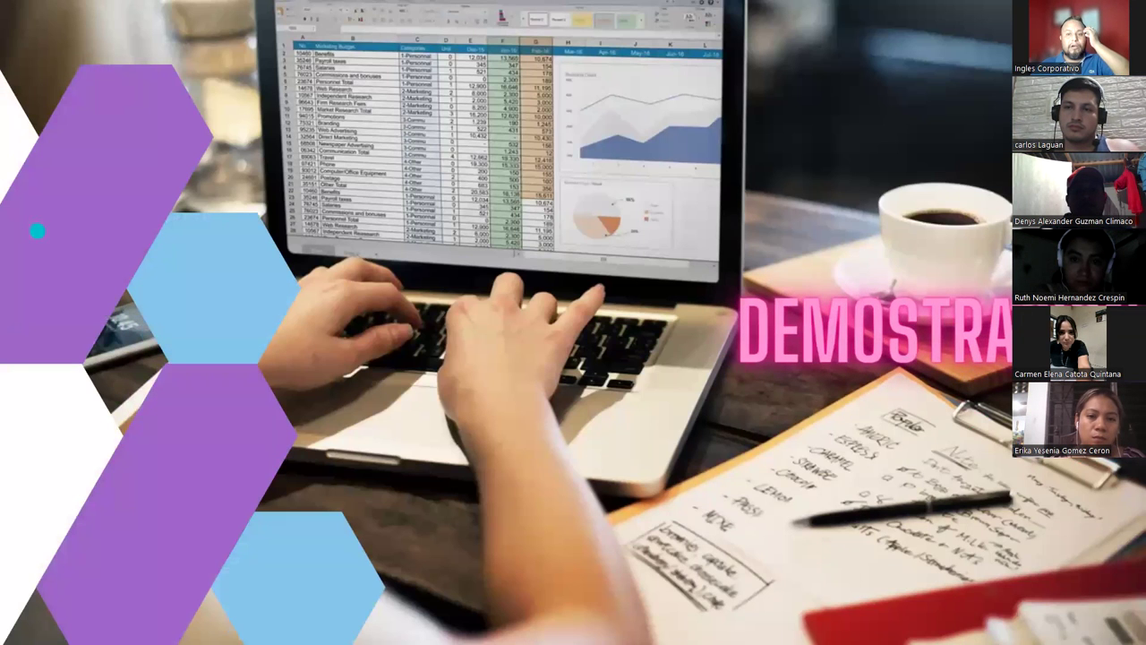
key(alt+Tab)
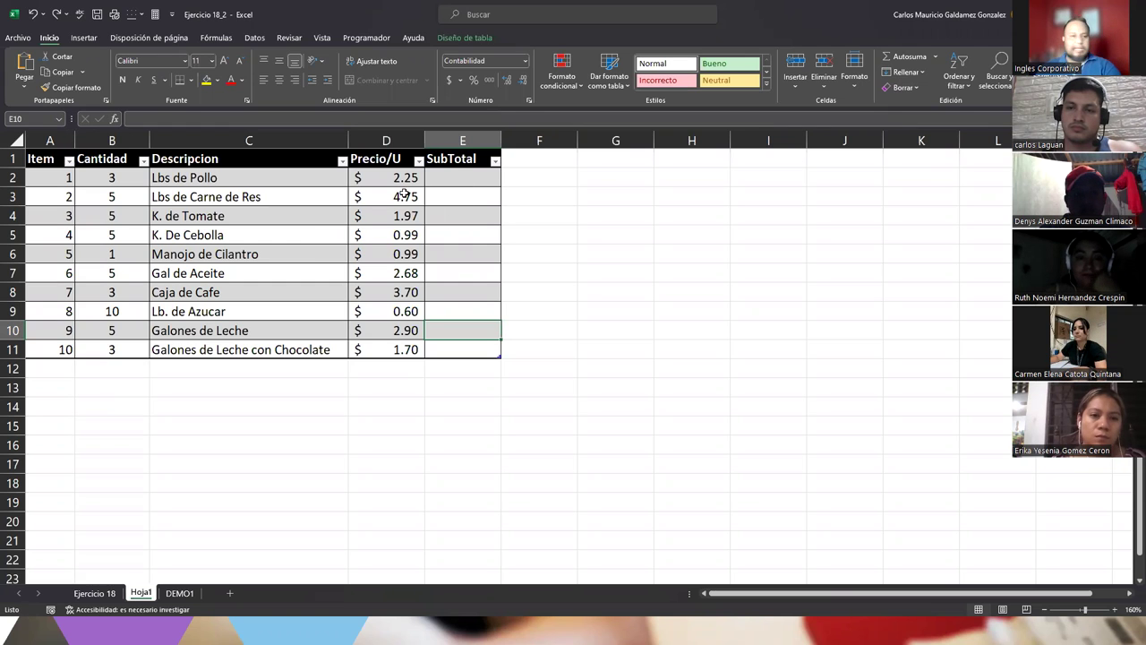
click(453, 173)
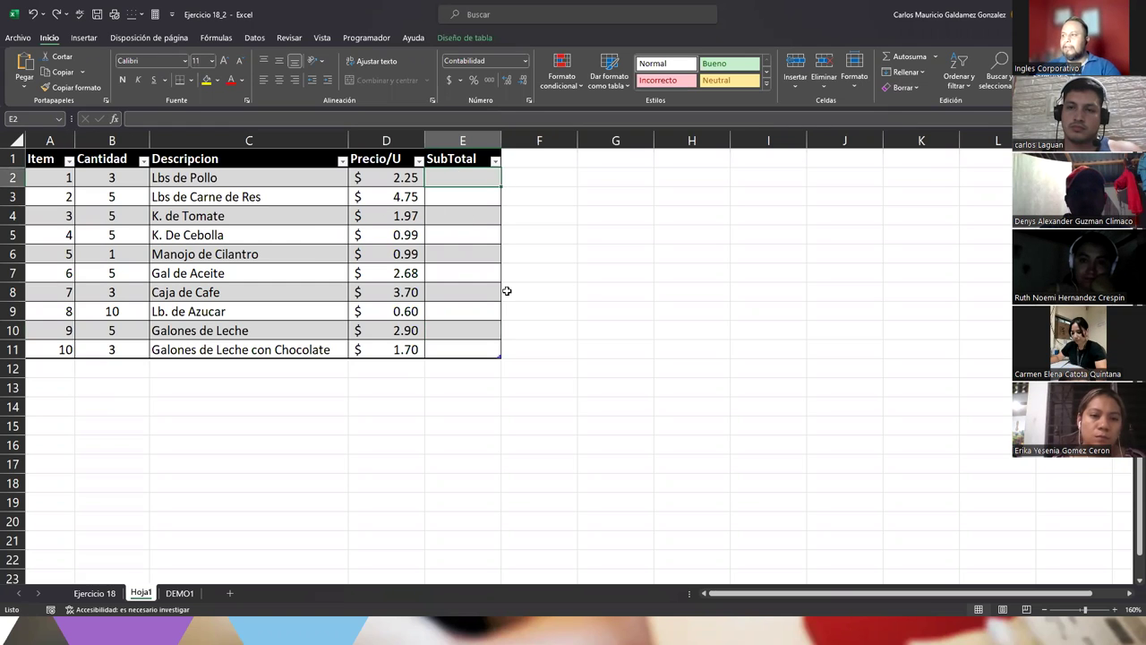
click(103, 183)
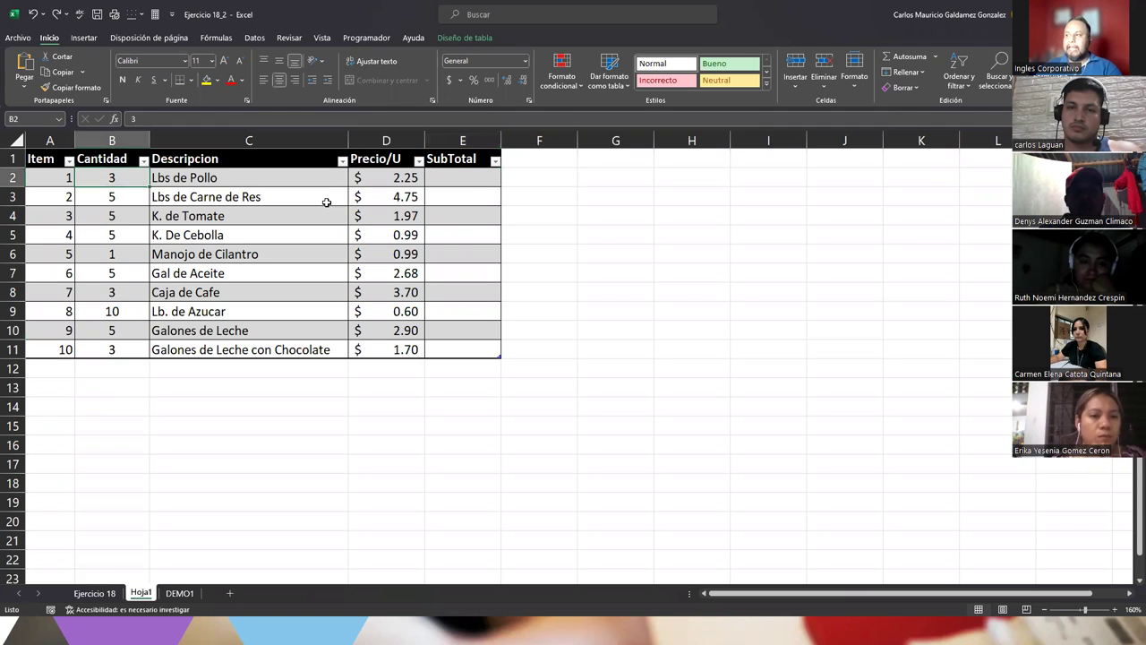
click(380, 180)
click(468, 184)
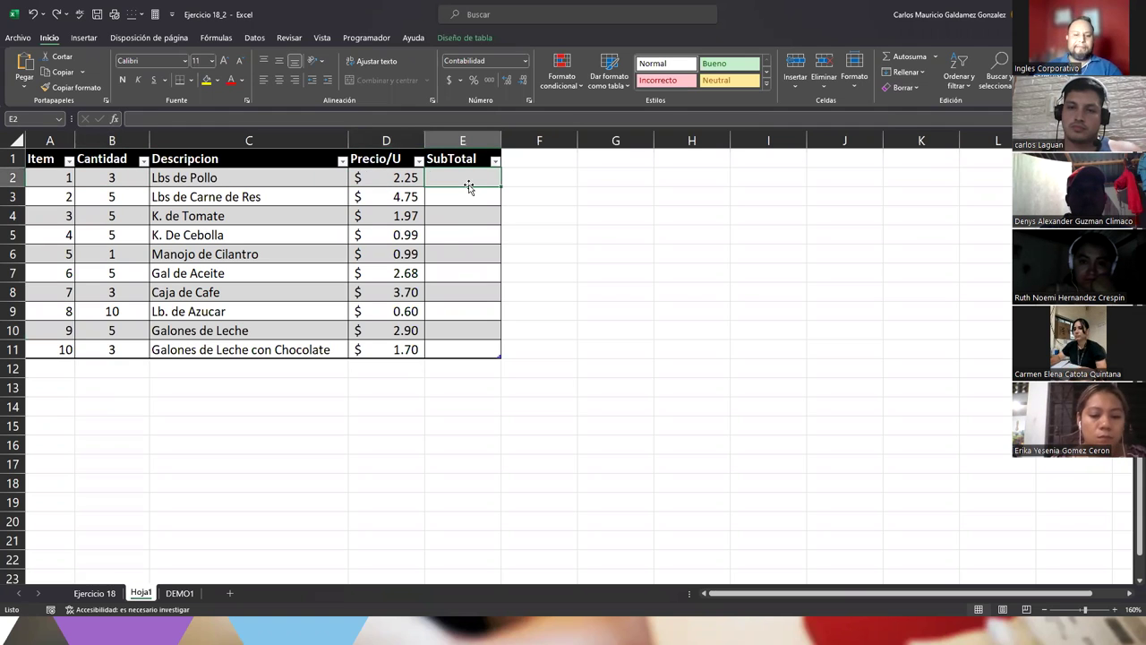
text(=)
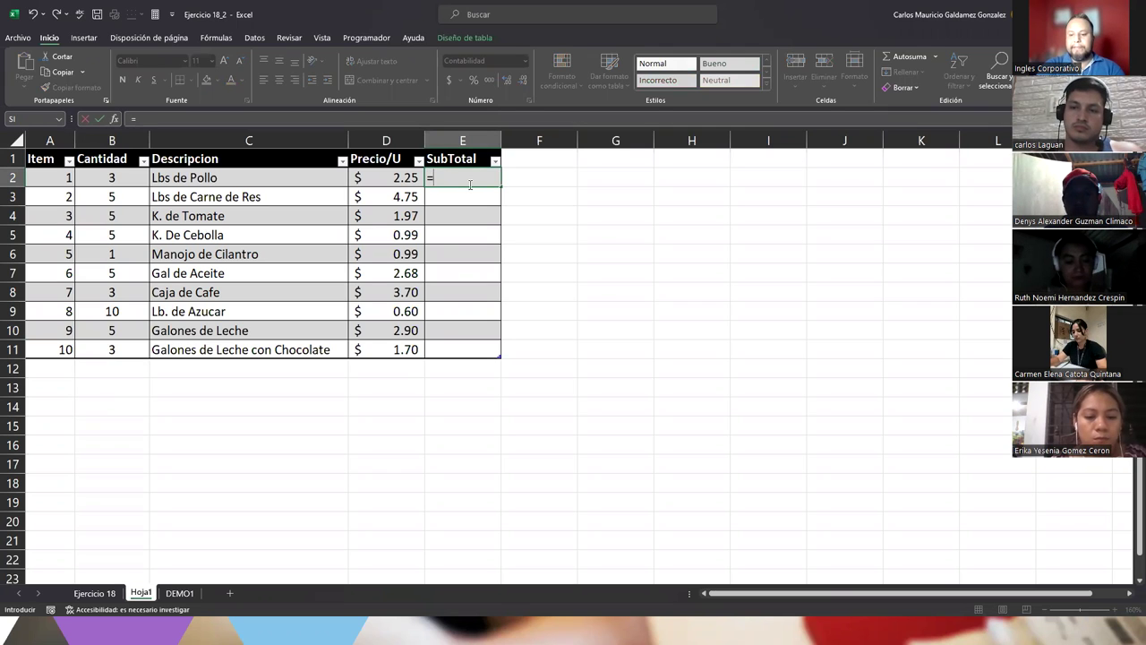
text([)
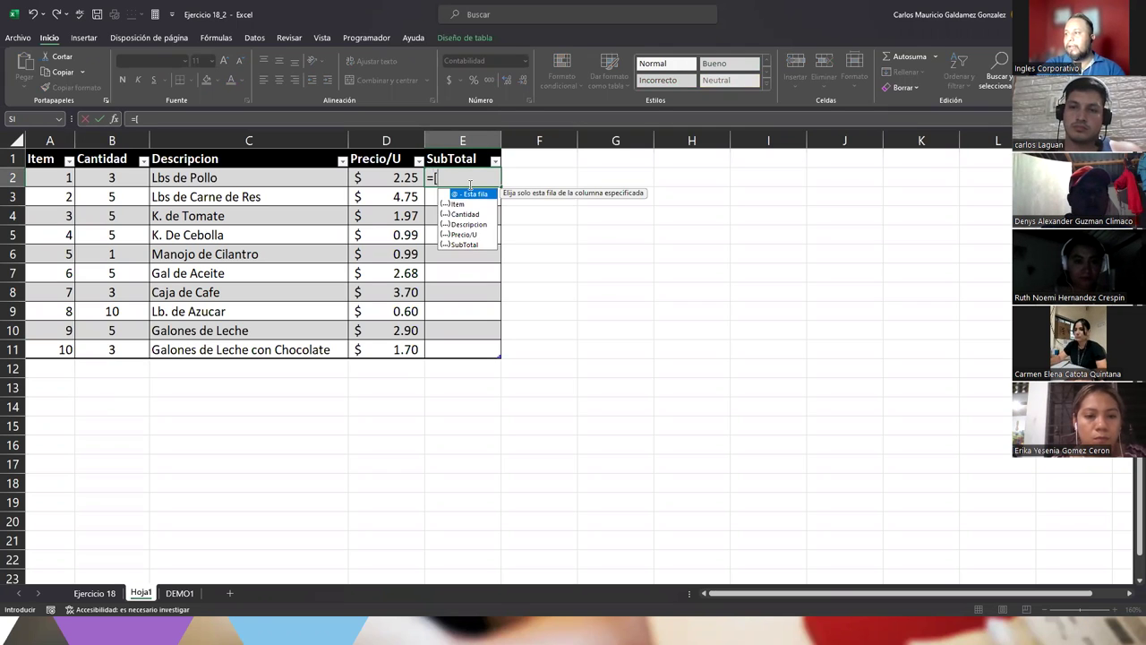
key(Down)
key(Down)
key(Tab)
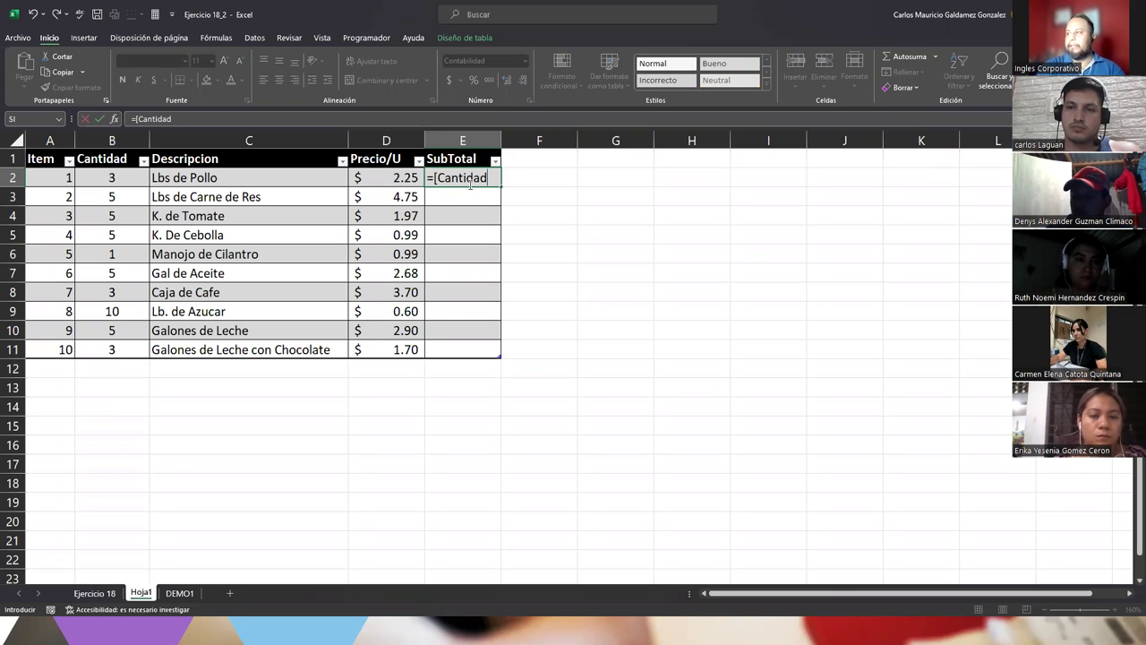
key(BackSpace)
key(BackSpace)
key(BackSpace)
text(@)
key(Down)
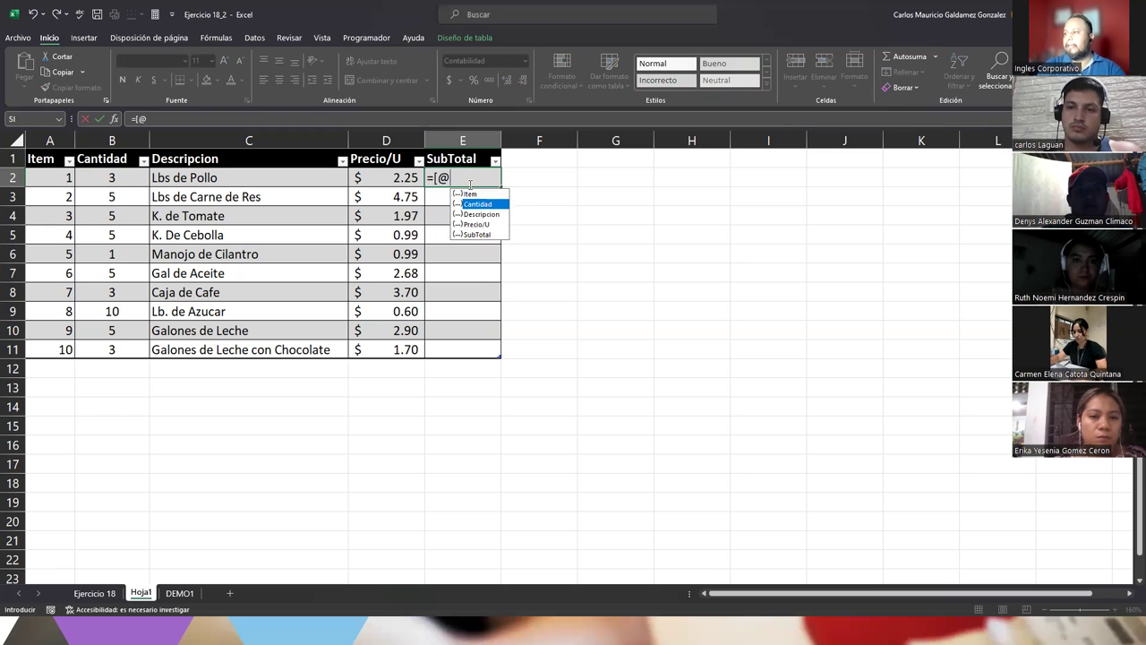
key(Tab)
text(])
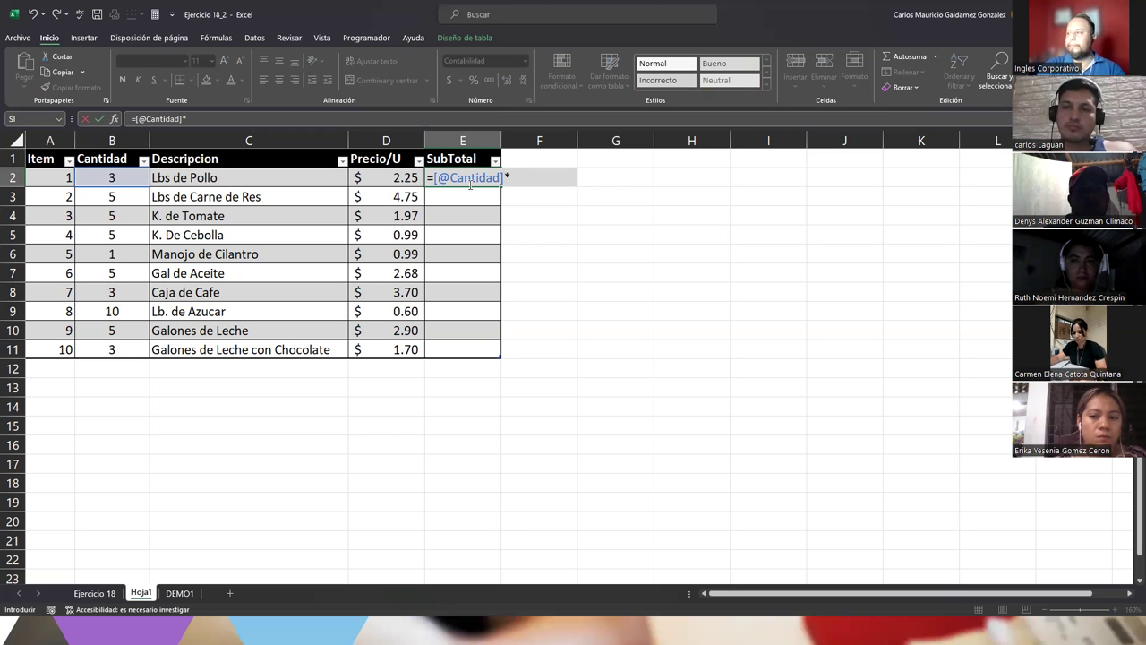
text(*{)
key(BackSpace)
text([)
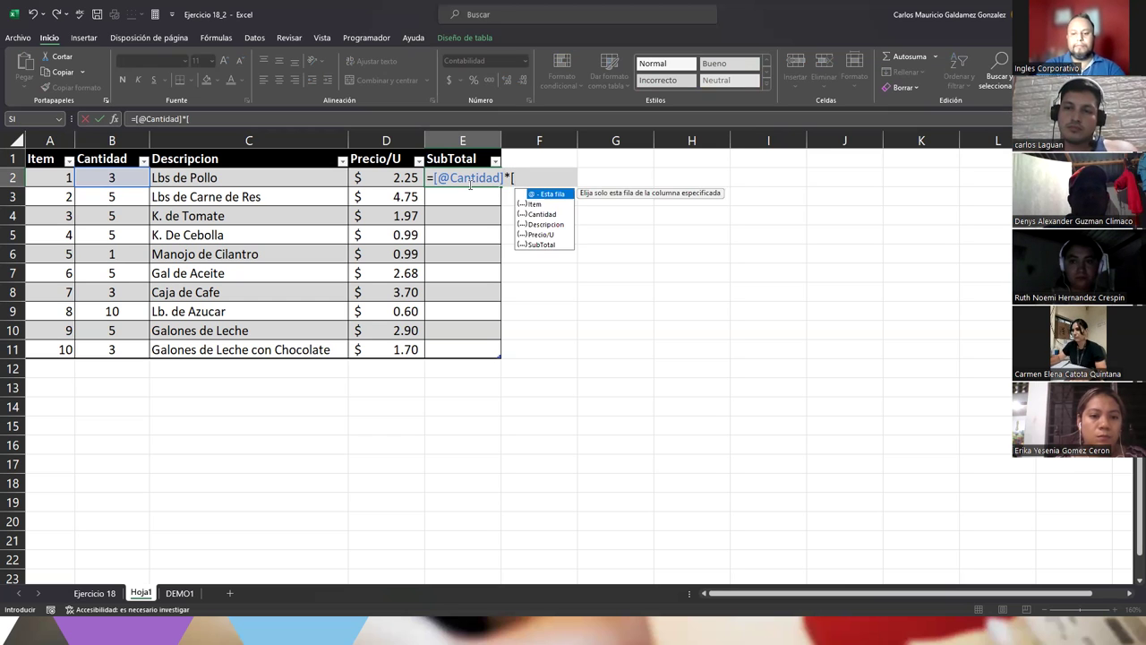
key(Tab)
key(Down)
key(Down)
key(Down)
key(Tab)
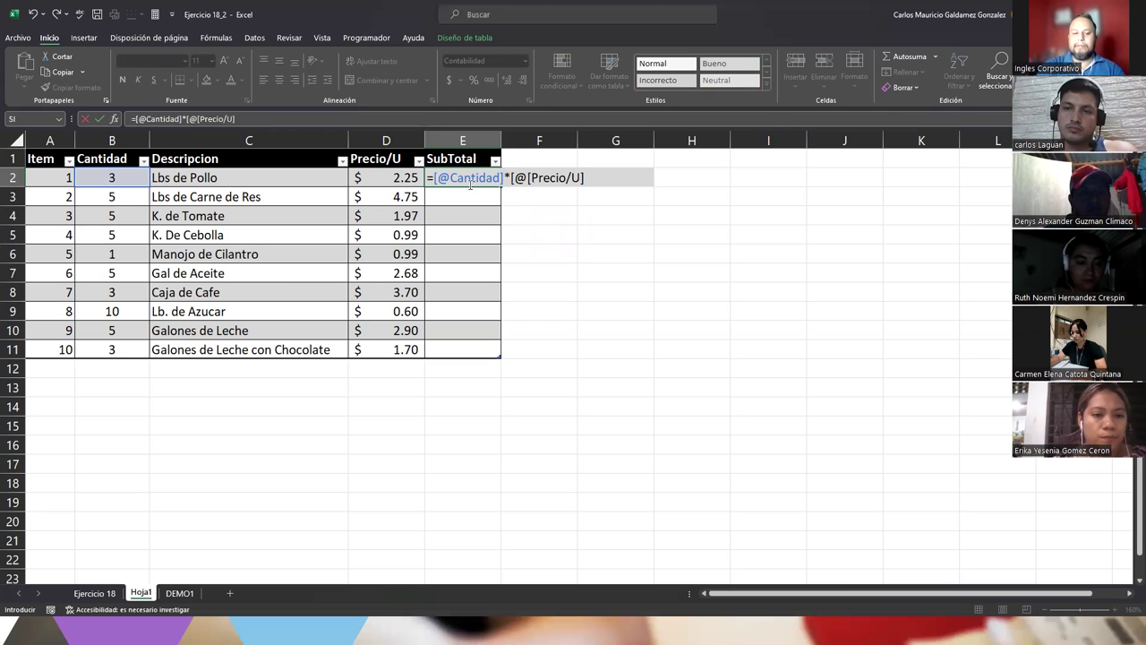
text(])
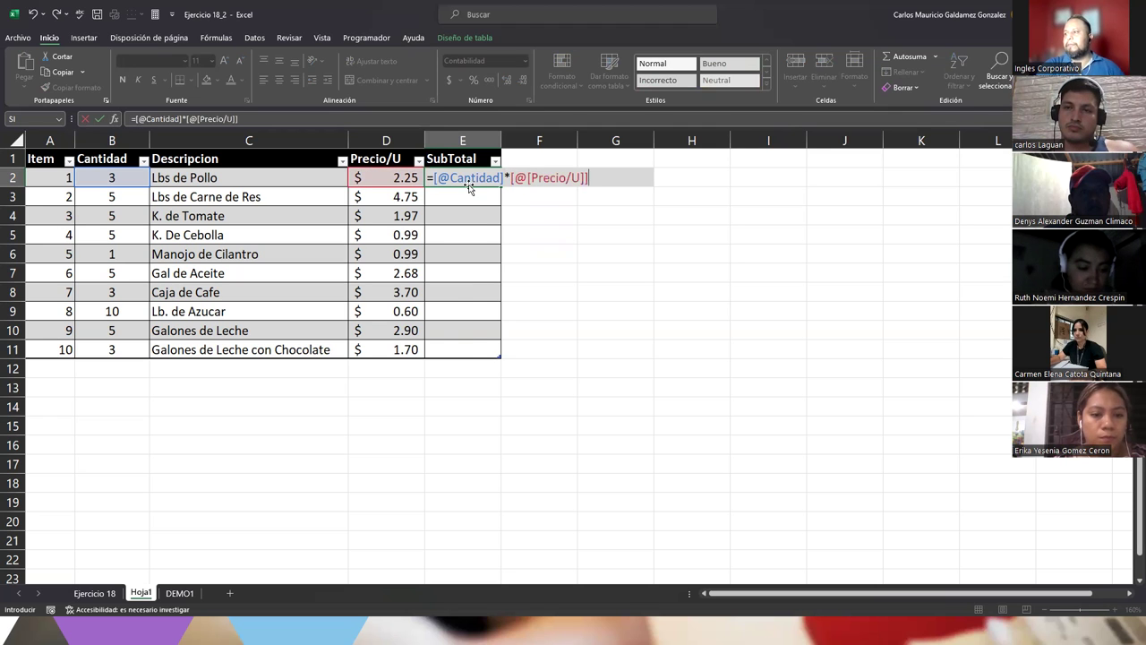
key(Return)
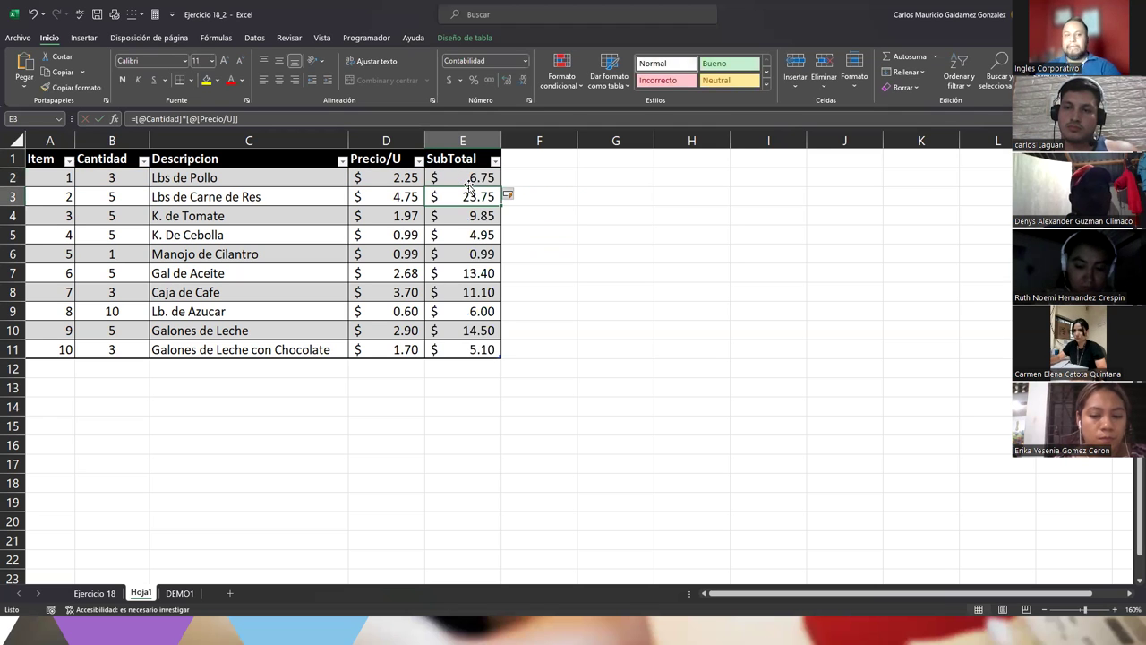
Review the SubTotal results in E2:E11 against the Cantidad and Precio/U cells of item 1
drag(443, 183, 474, 351)
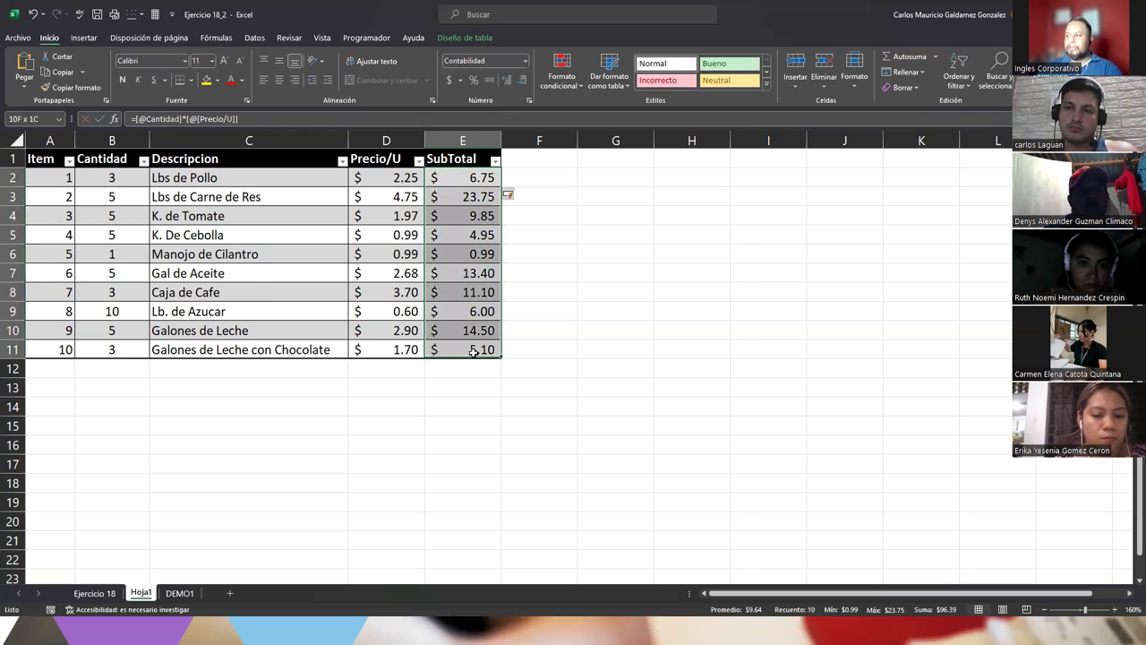
click(106, 180)
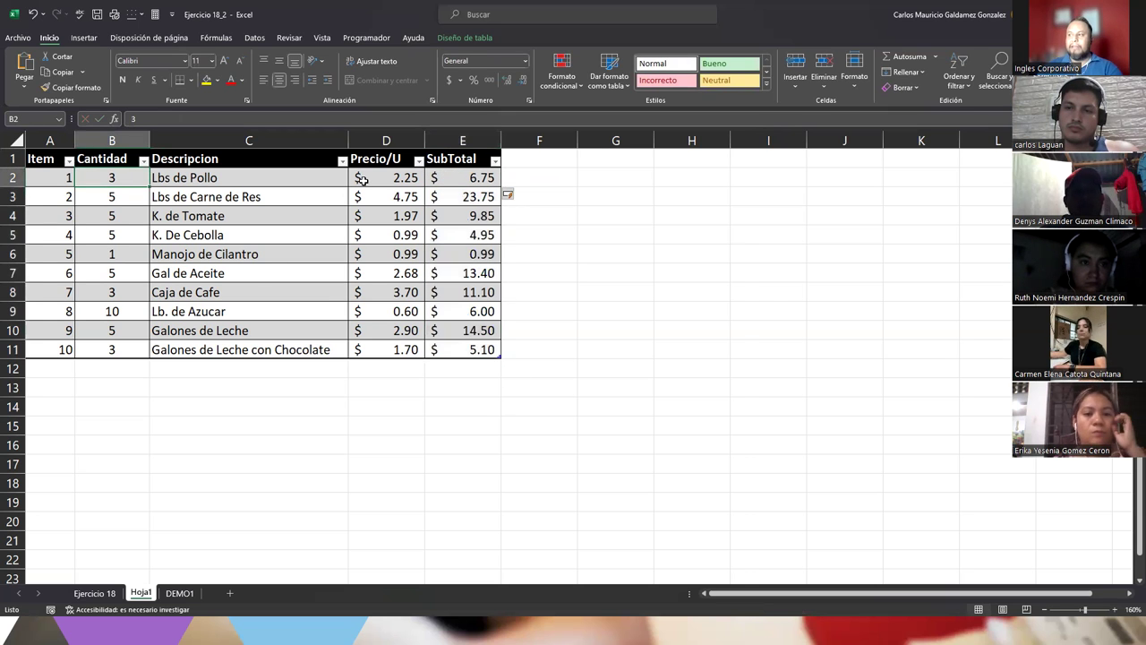
click(362, 180)
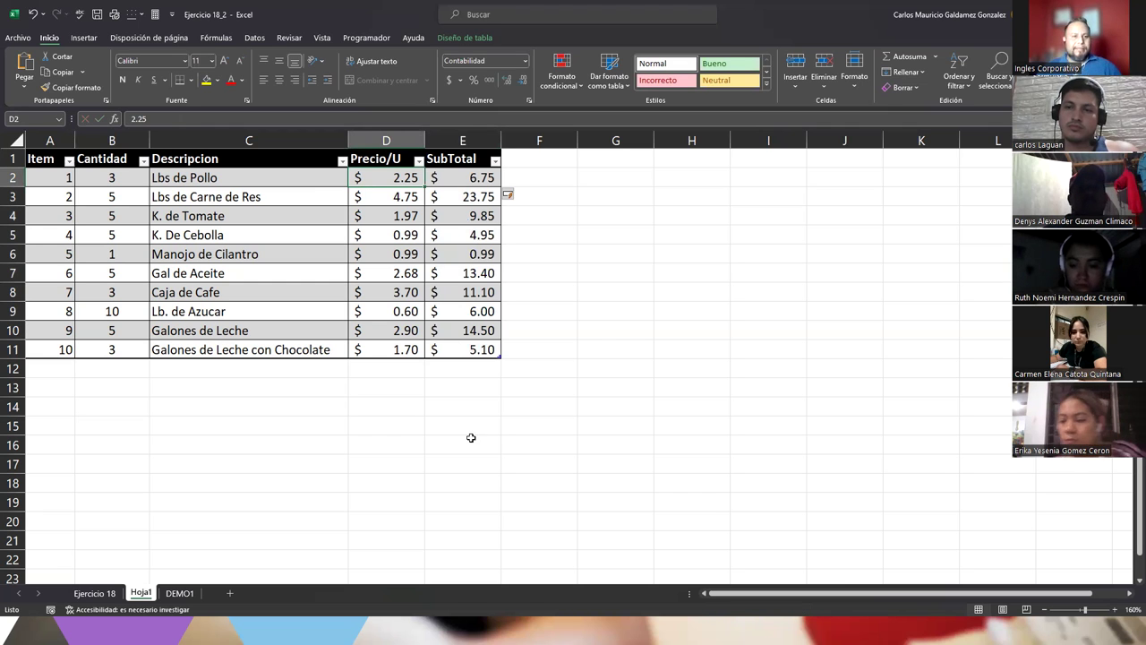
Turn on the total row (Fila de totales) for the item table
click(467, 370)
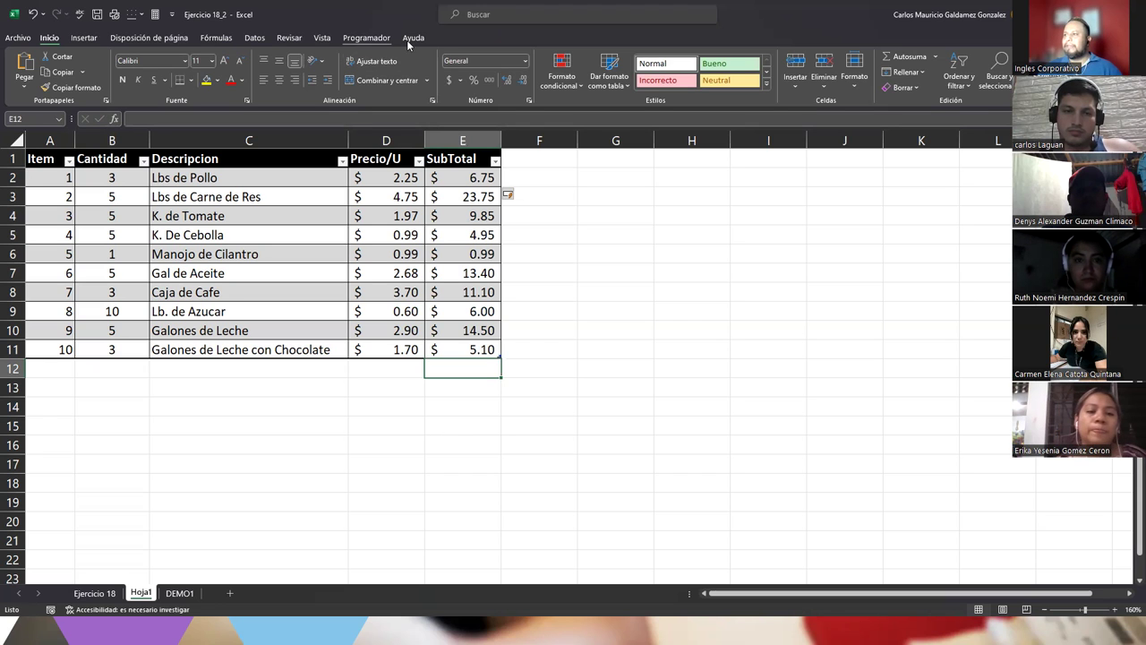
click(363, 231)
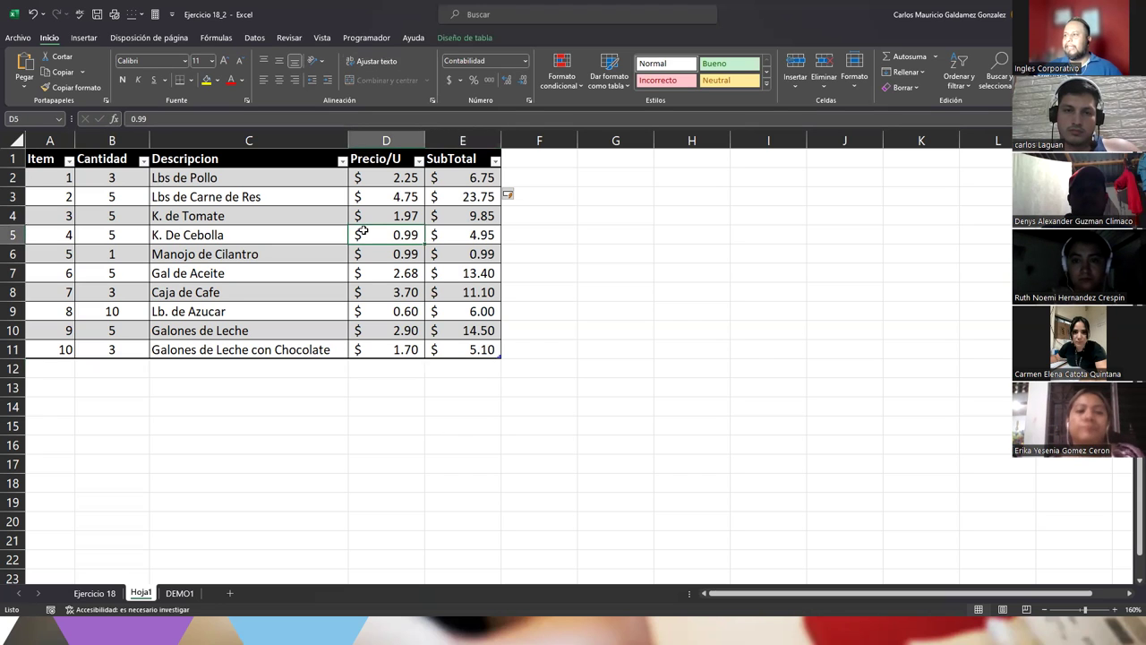
click(458, 38)
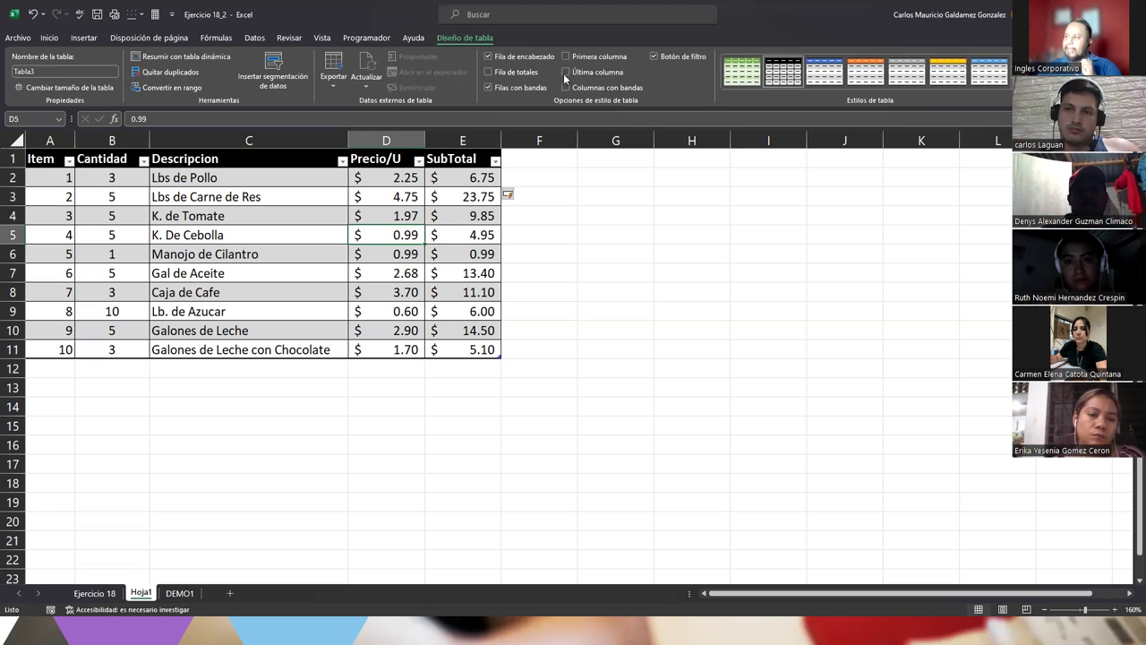
click(518, 71)
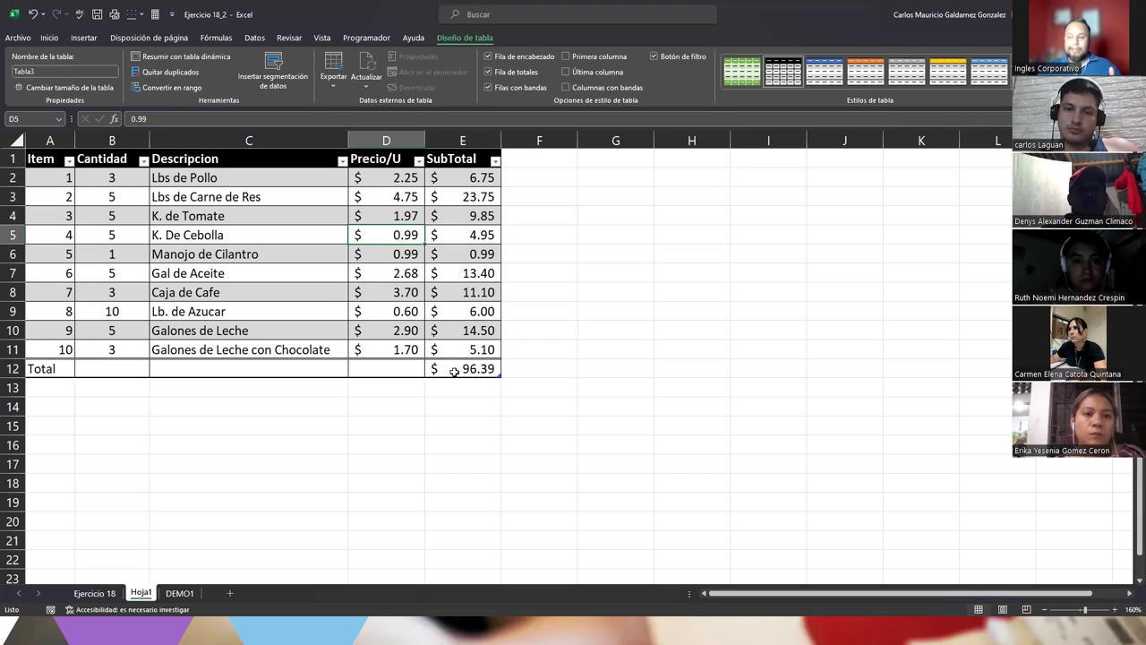
Try Promedio, Recuento and Contar números as the total function for the SubTotal column in E12
click(454, 371)
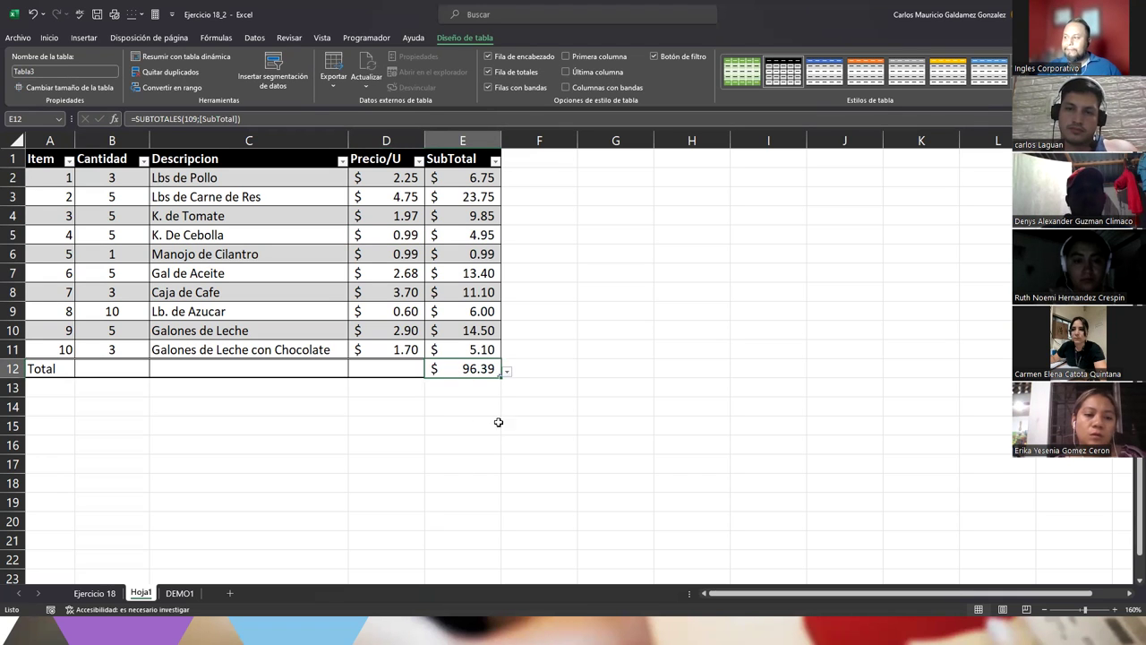
click(507, 371)
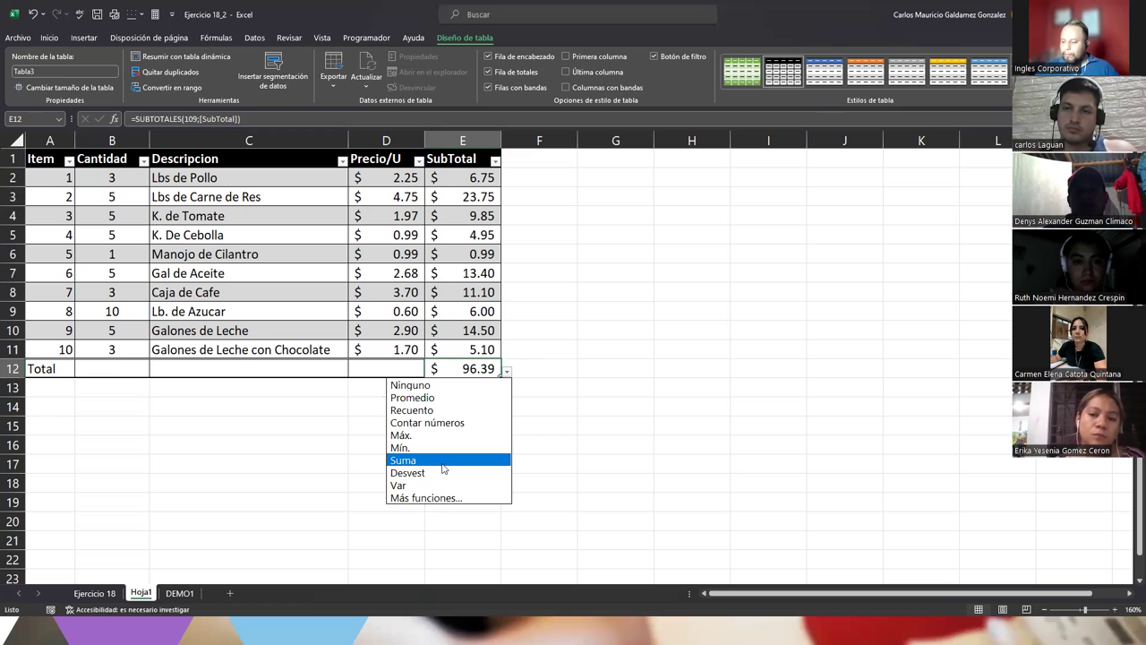
click(433, 397)
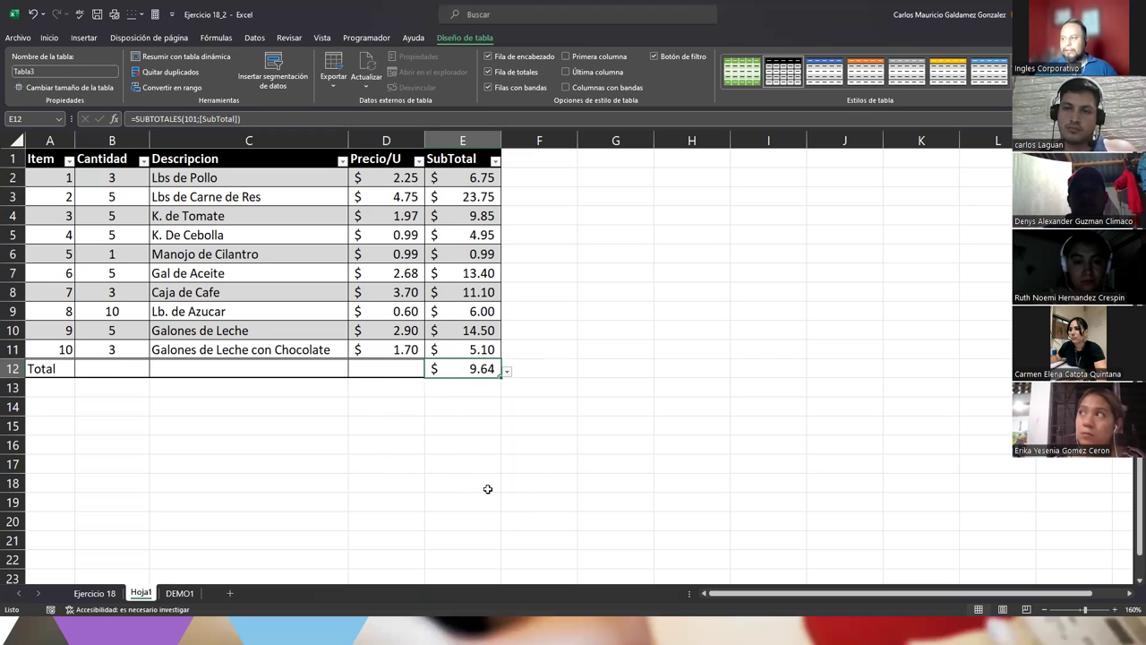
click(507, 370)
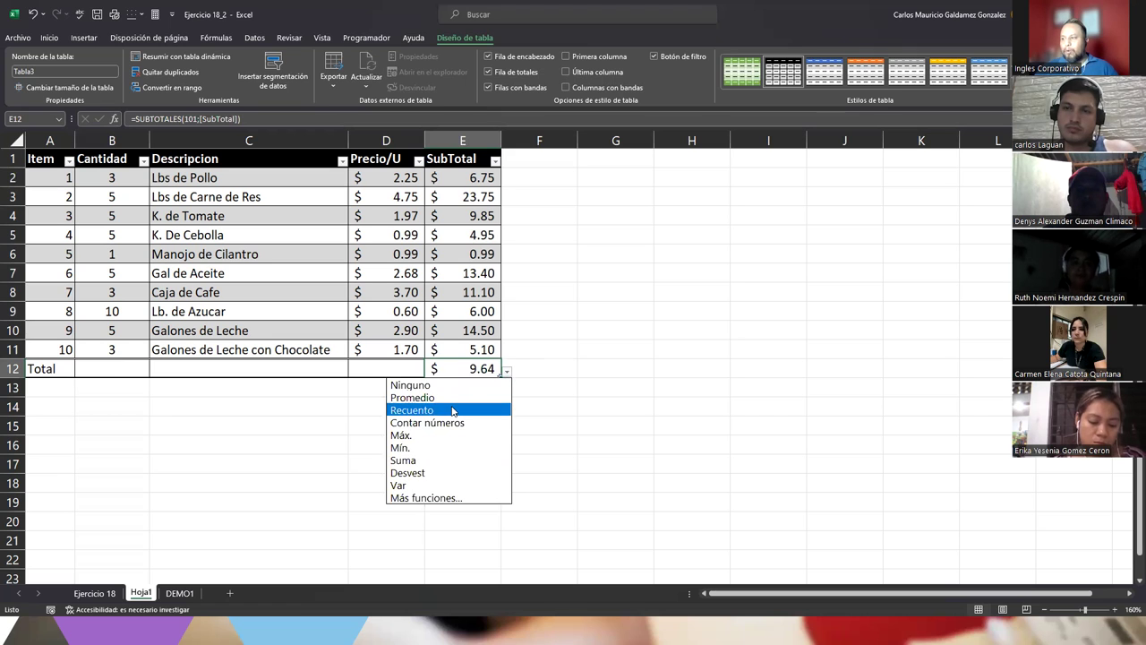
click(441, 409)
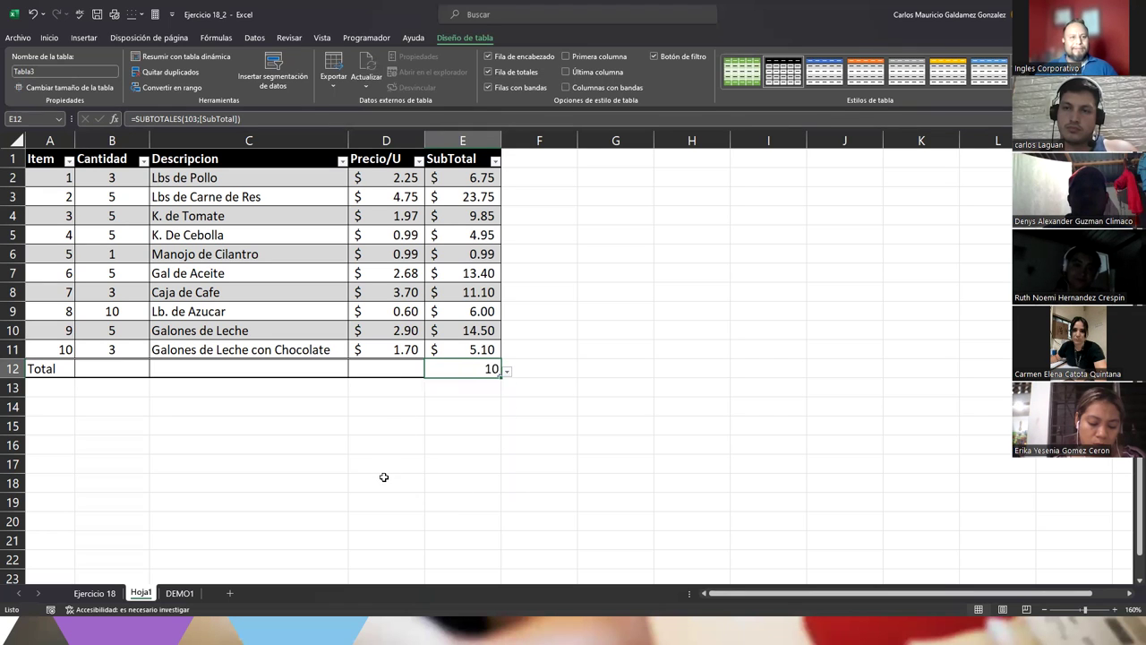
click(507, 371)
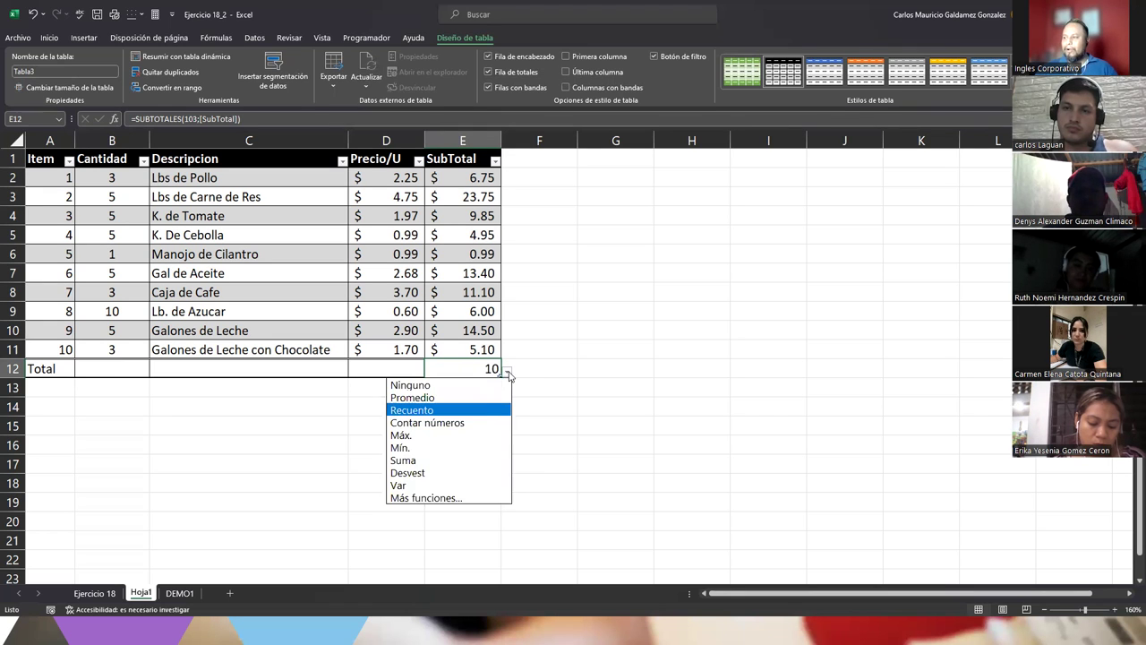
click(466, 423)
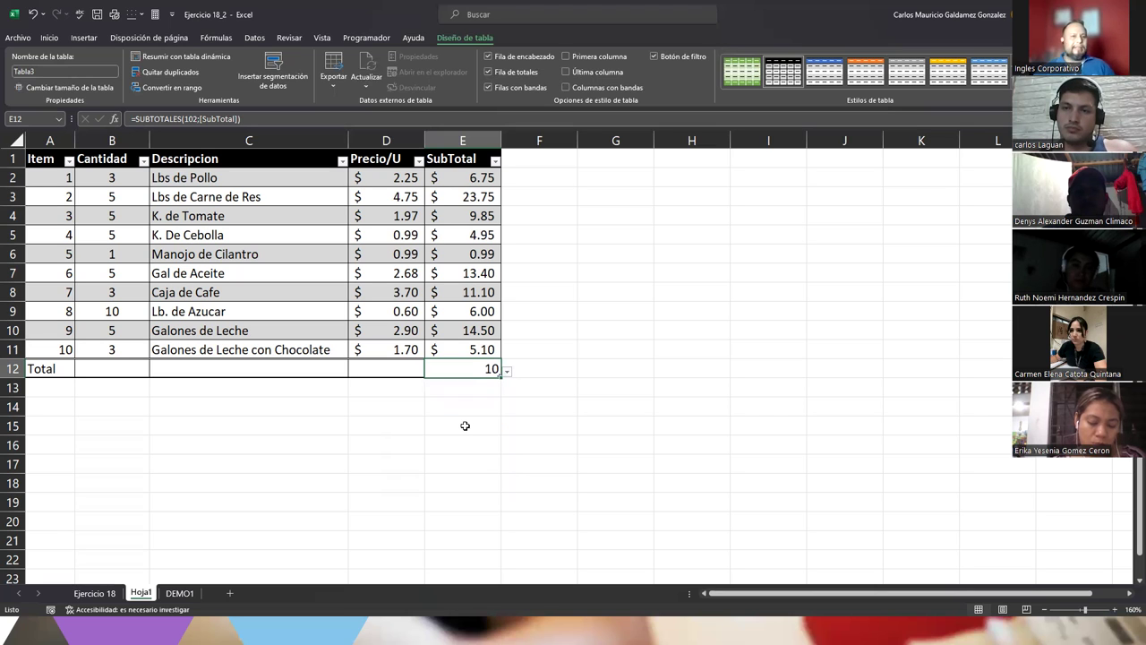
Try Máx. as the SubTotal column's total function in E12 and return it to Suma
click(506, 371)
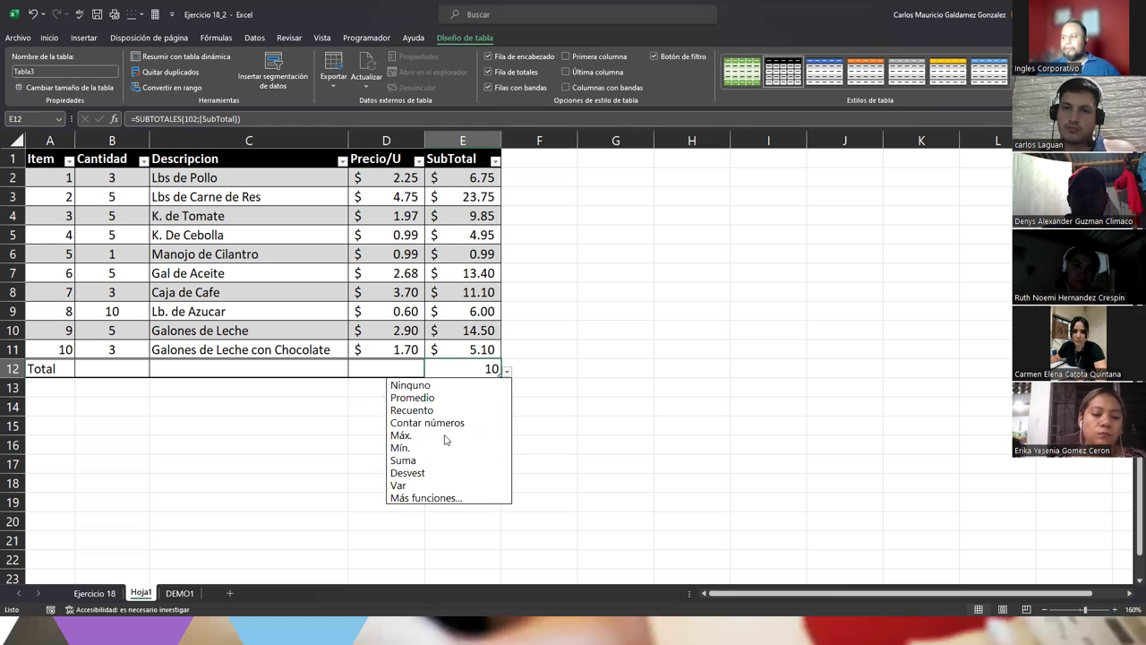
click(445, 436)
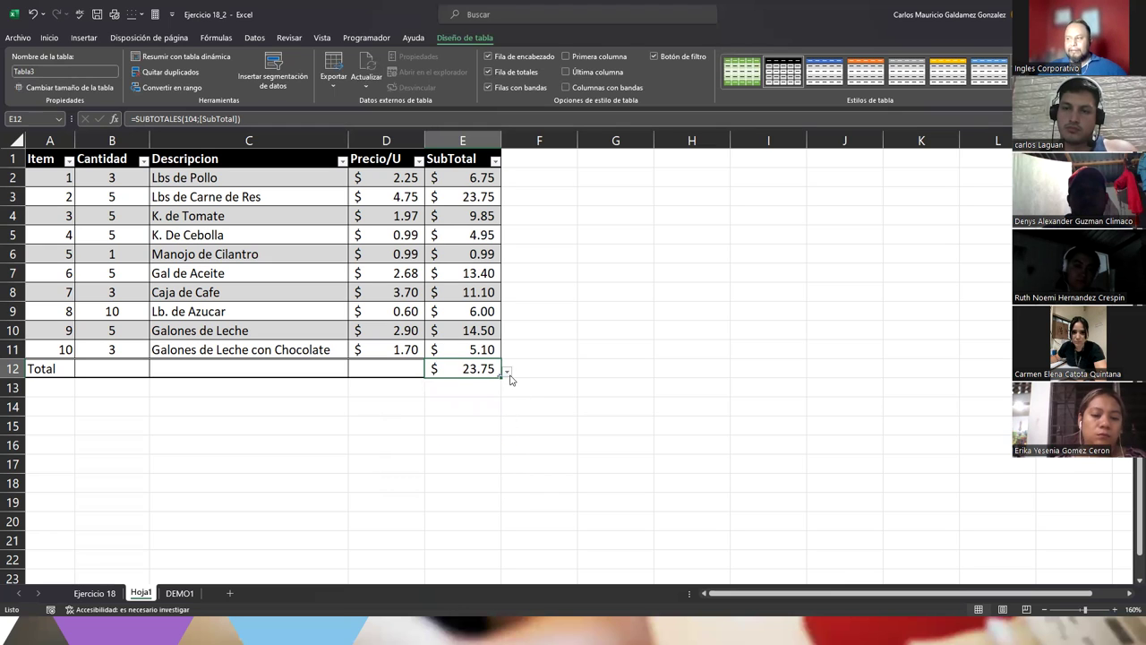
click(507, 371)
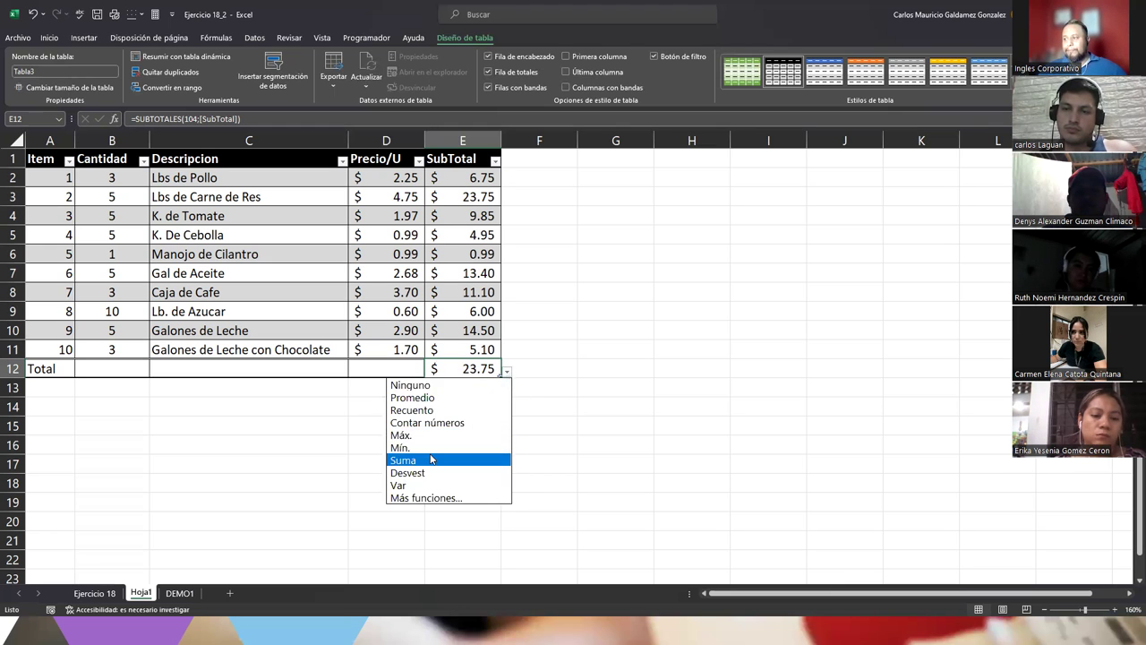
click(430, 453)
click(488, 375)
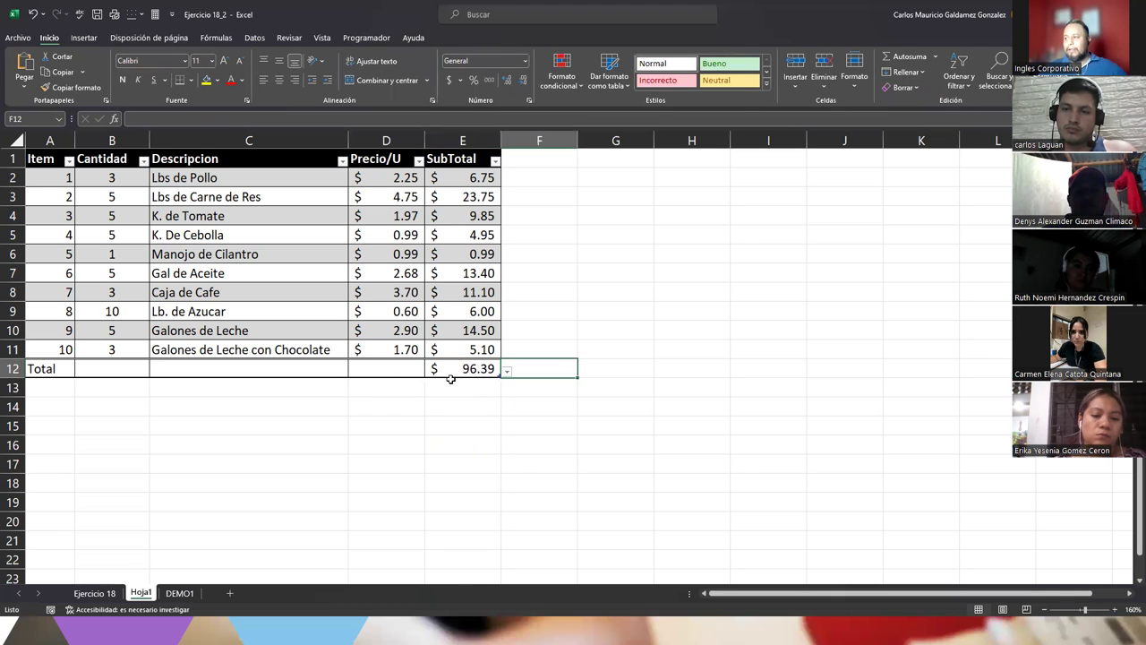
Try Mín. as the SubTotal column's total function in E12 and set it back to Suma
click(507, 372)
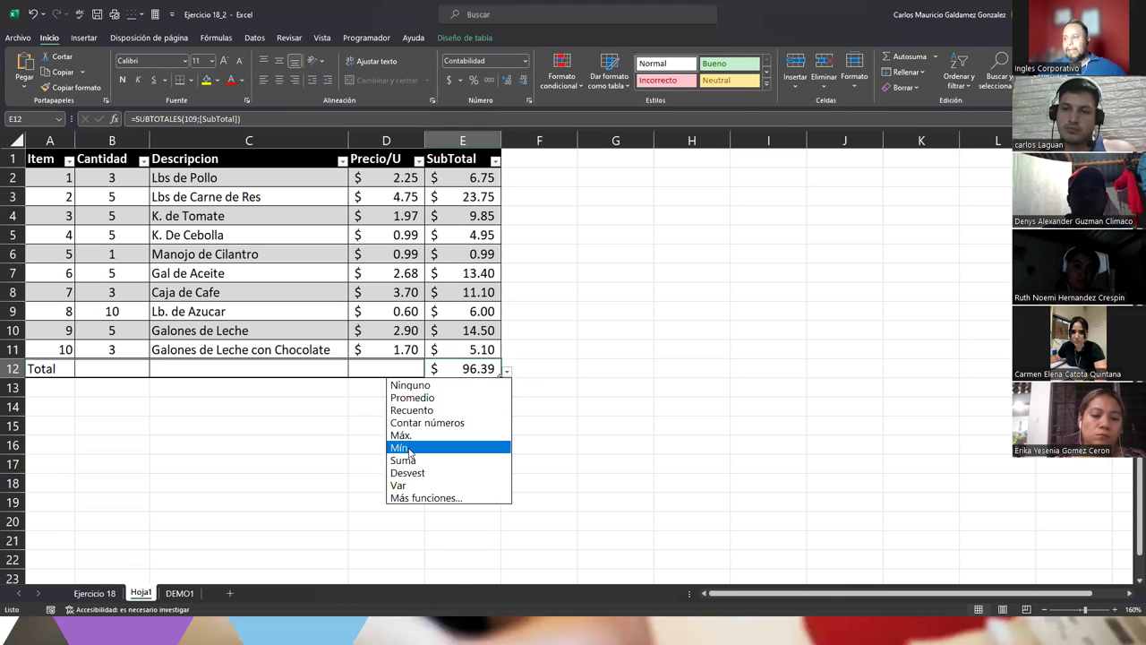
click(421, 445)
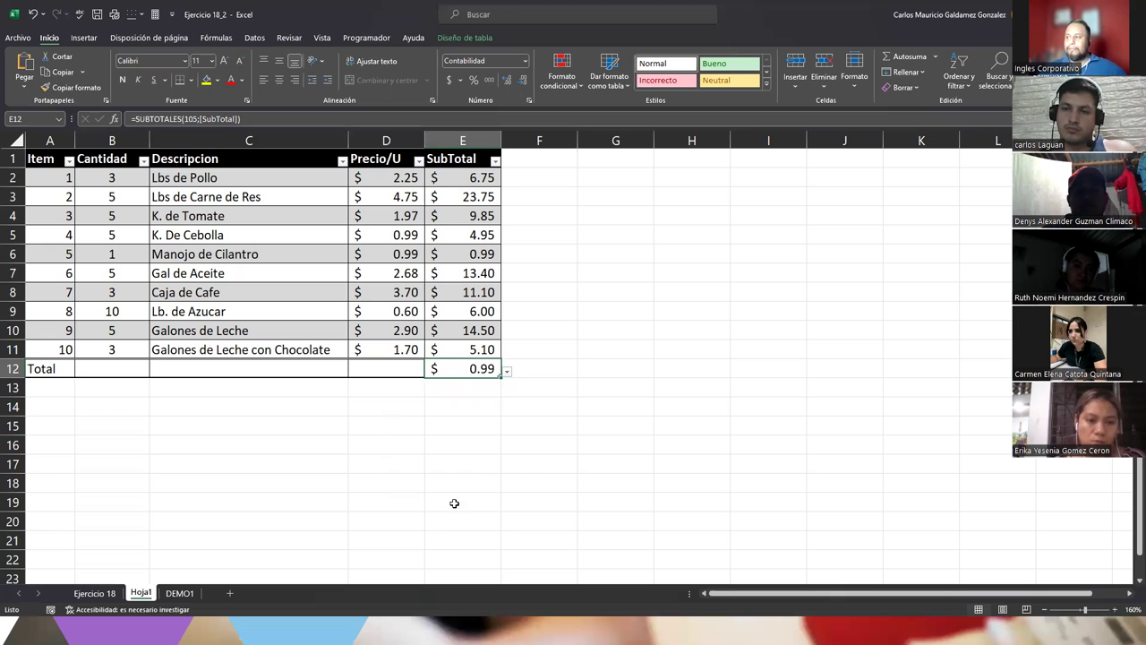
click(506, 372)
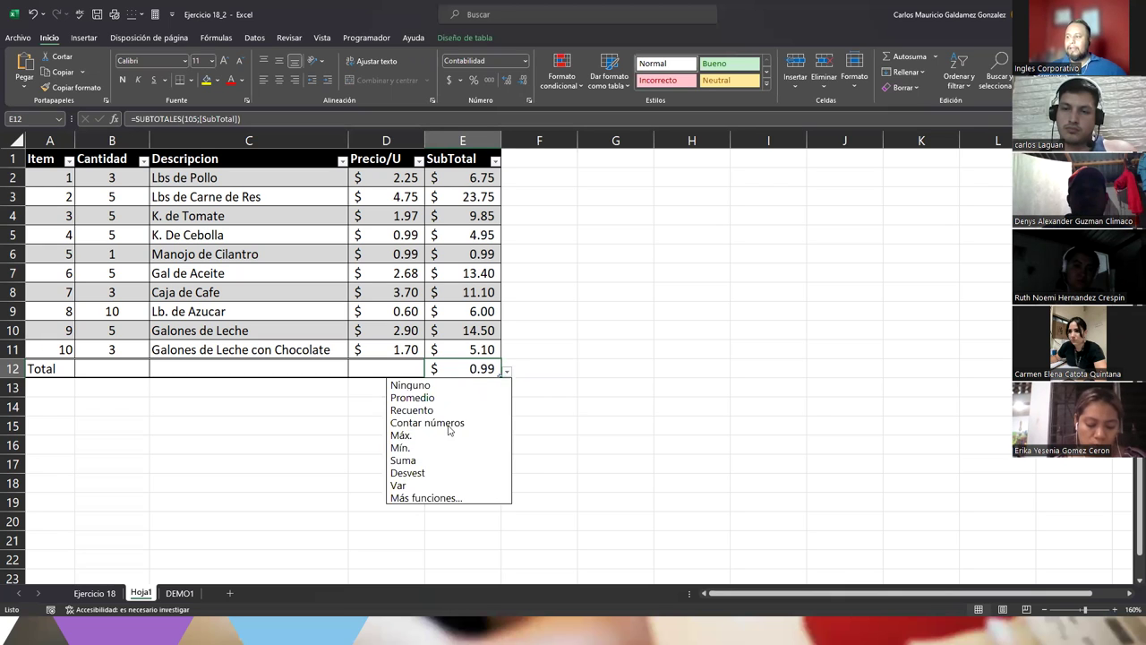
click(417, 459)
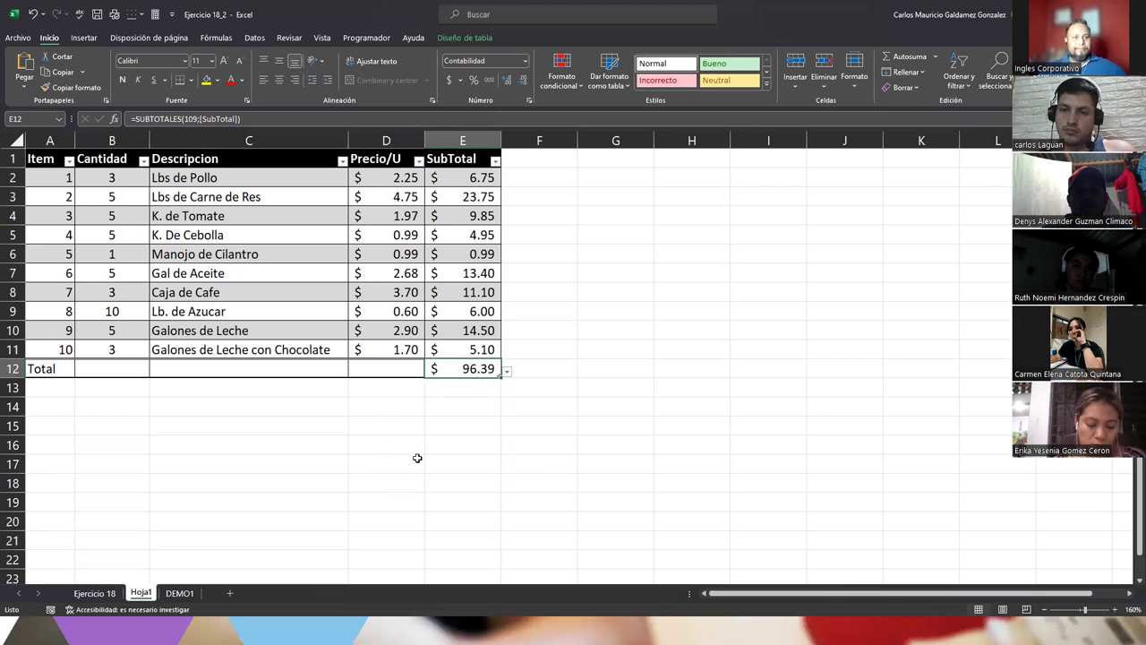
click(434, 439)
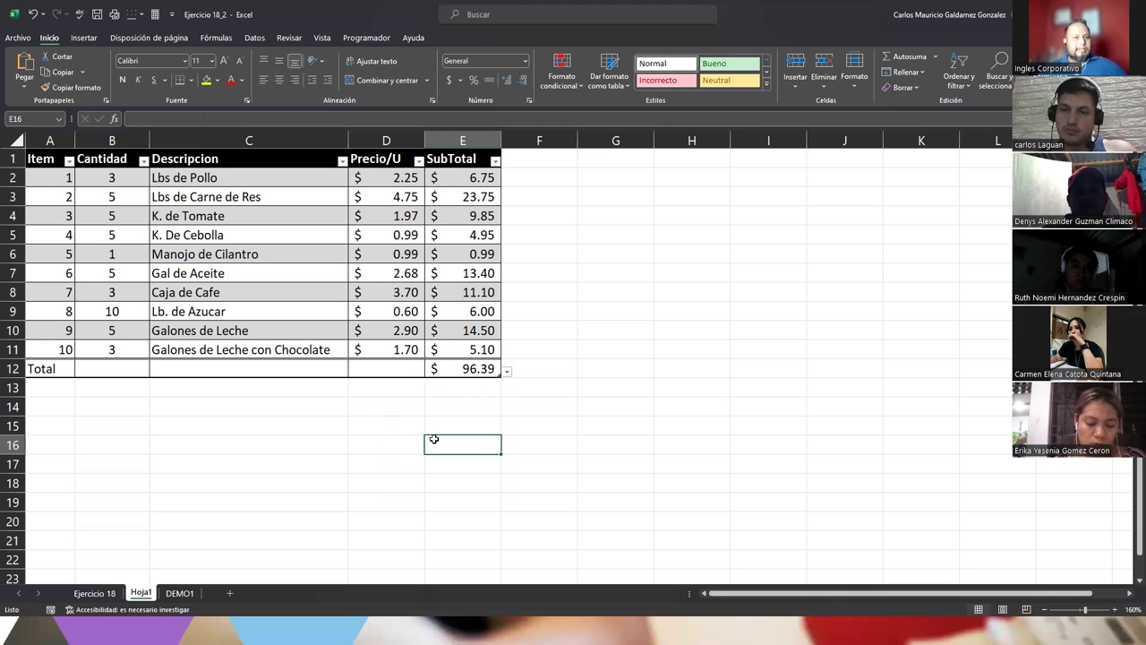
Apply the dark blue banded table style from the Oscuro group to the item table
click(460, 370)
click(463, 38)
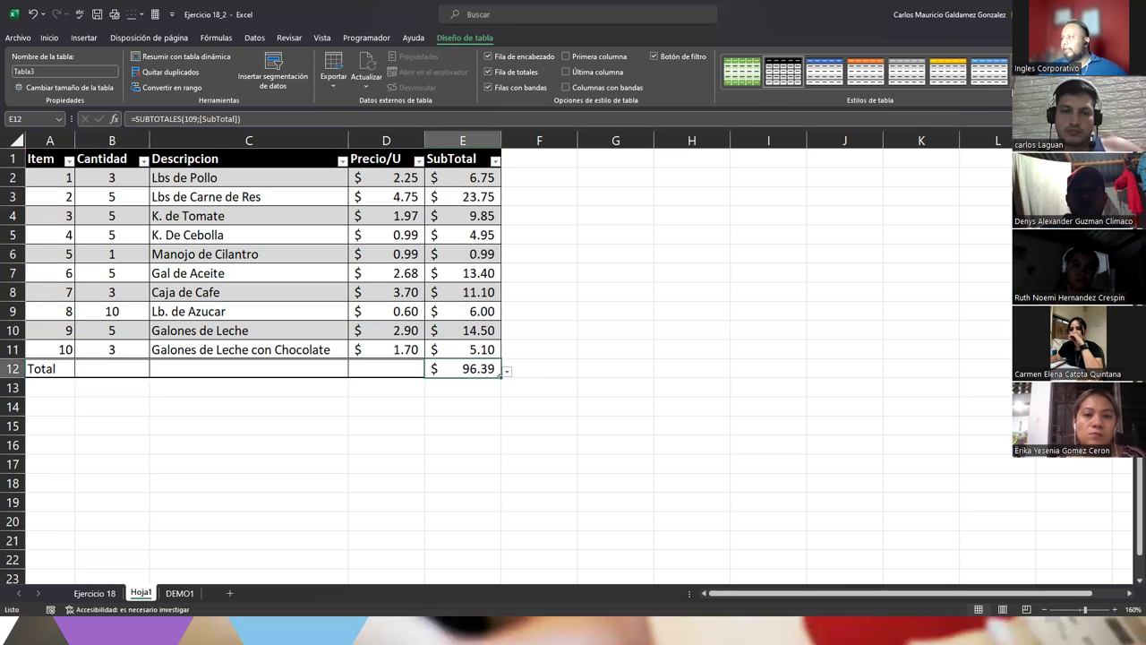
click(1015, 88)
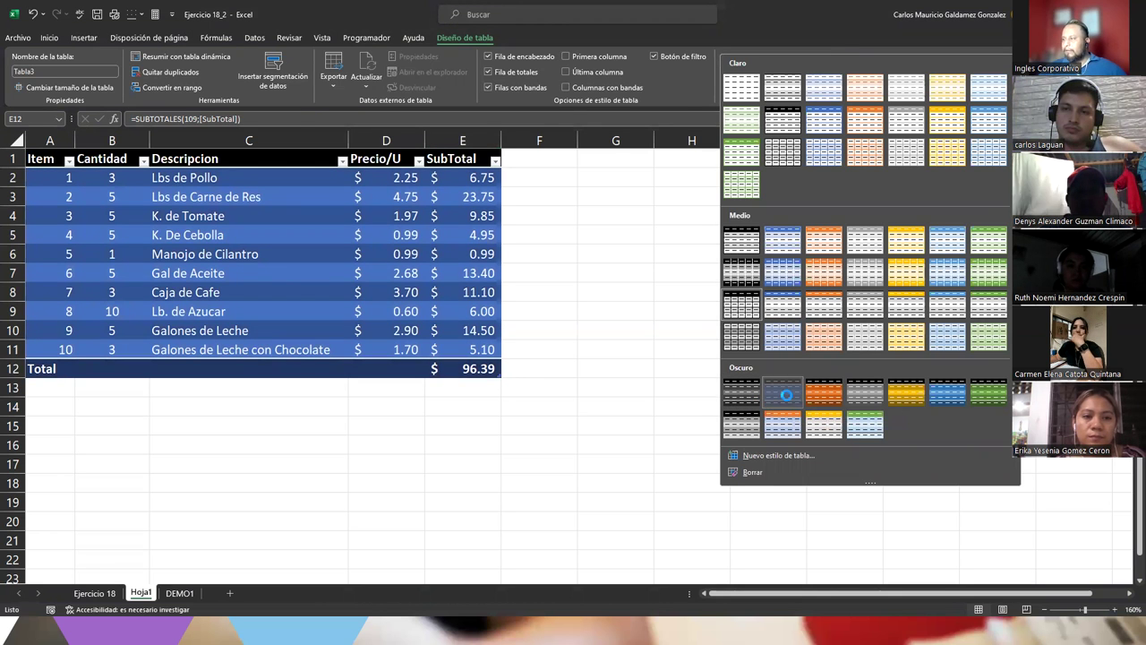
click(788, 400)
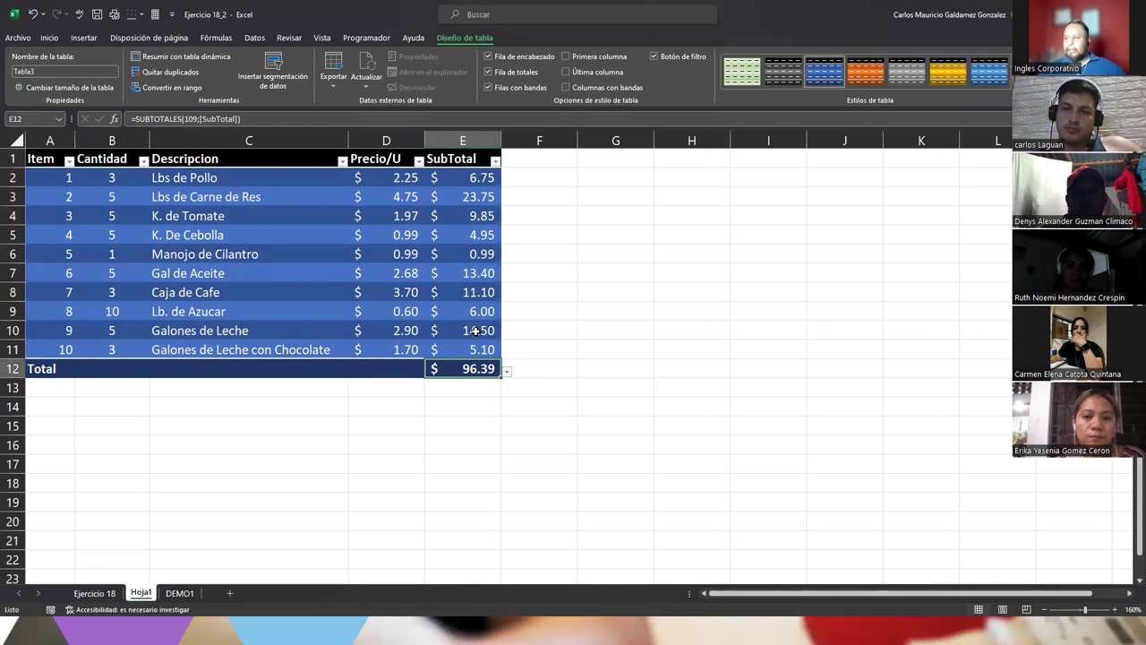
Examine the total row's SubTotal formula and its cells under Cantidad, Descripcion and Precio/U
click(257, 273)
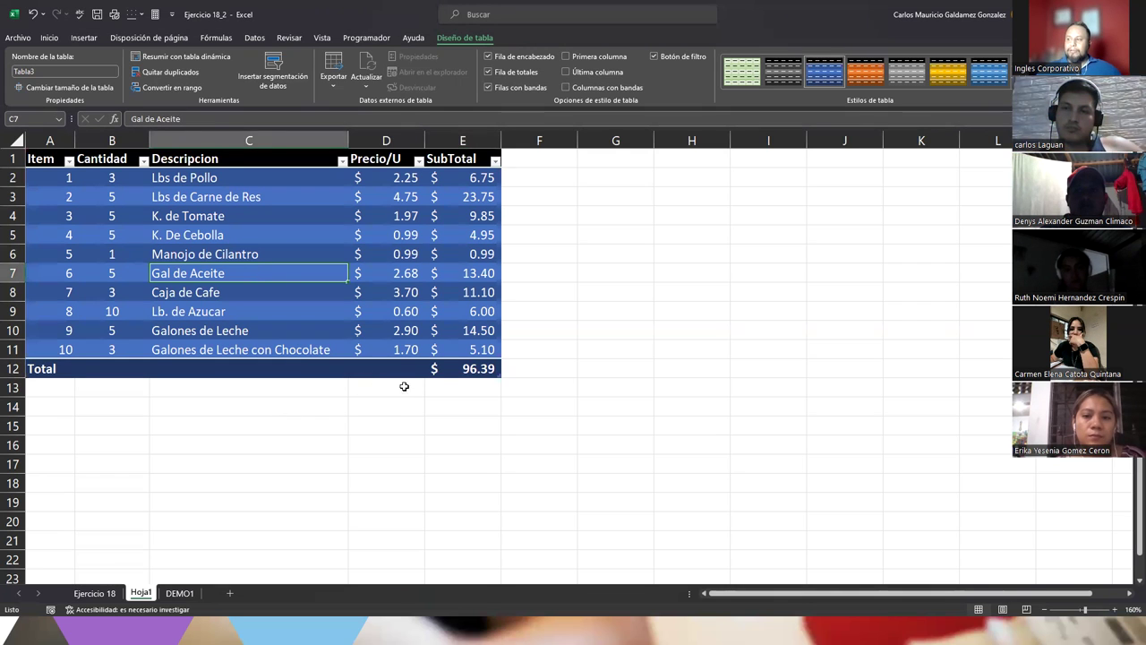
key(ctrl+End)
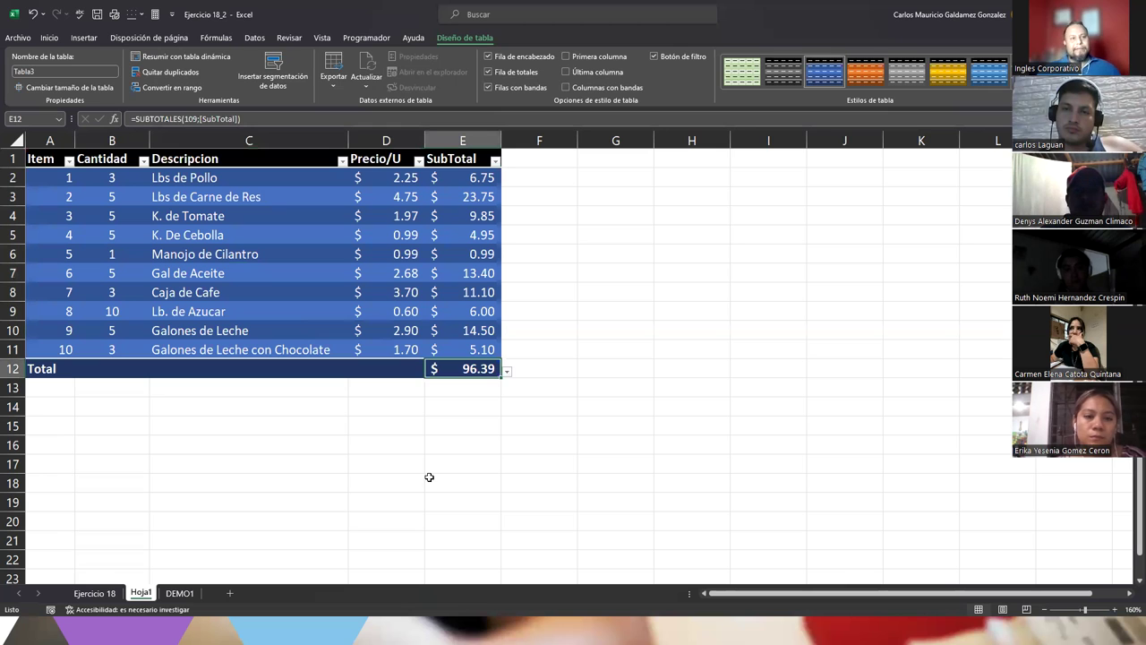
click(99, 370)
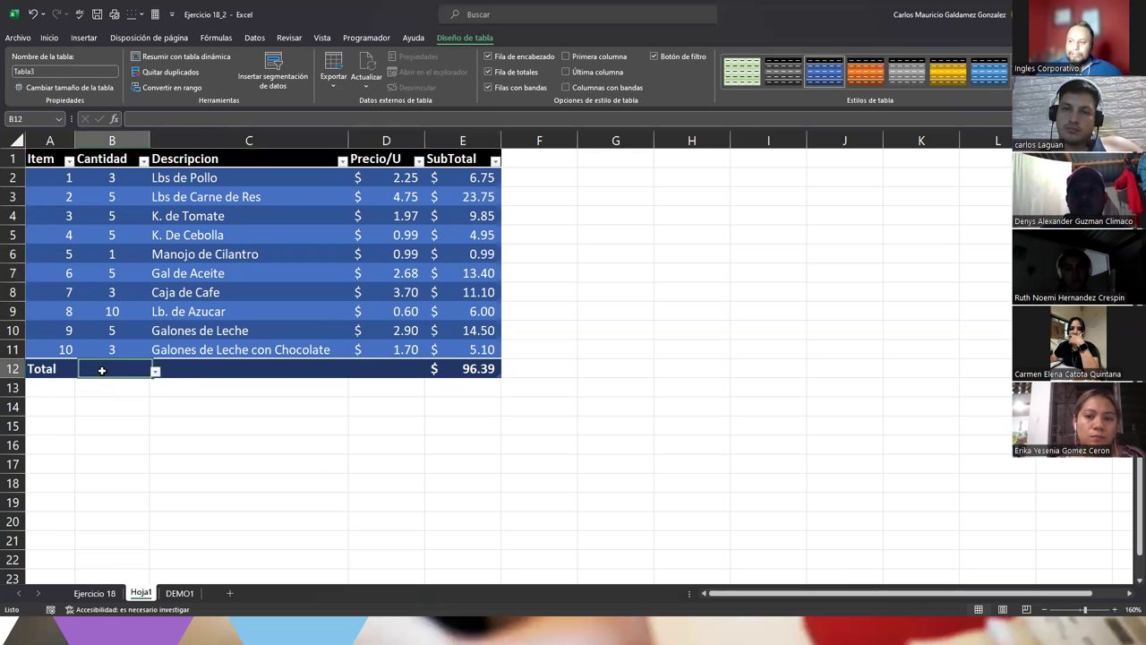
click(194, 370)
click(382, 378)
key(Up)
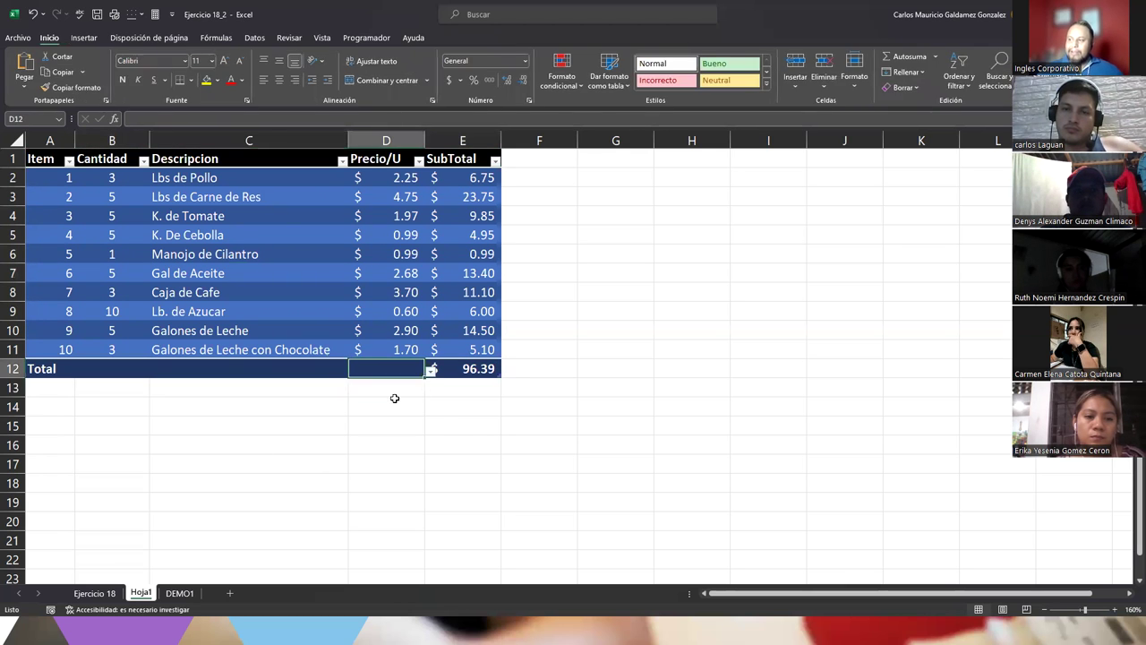
Total the Cantidad column in B12, trying Recuento before choosing Suma, and compare it with the values in B2:B11
click(107, 371)
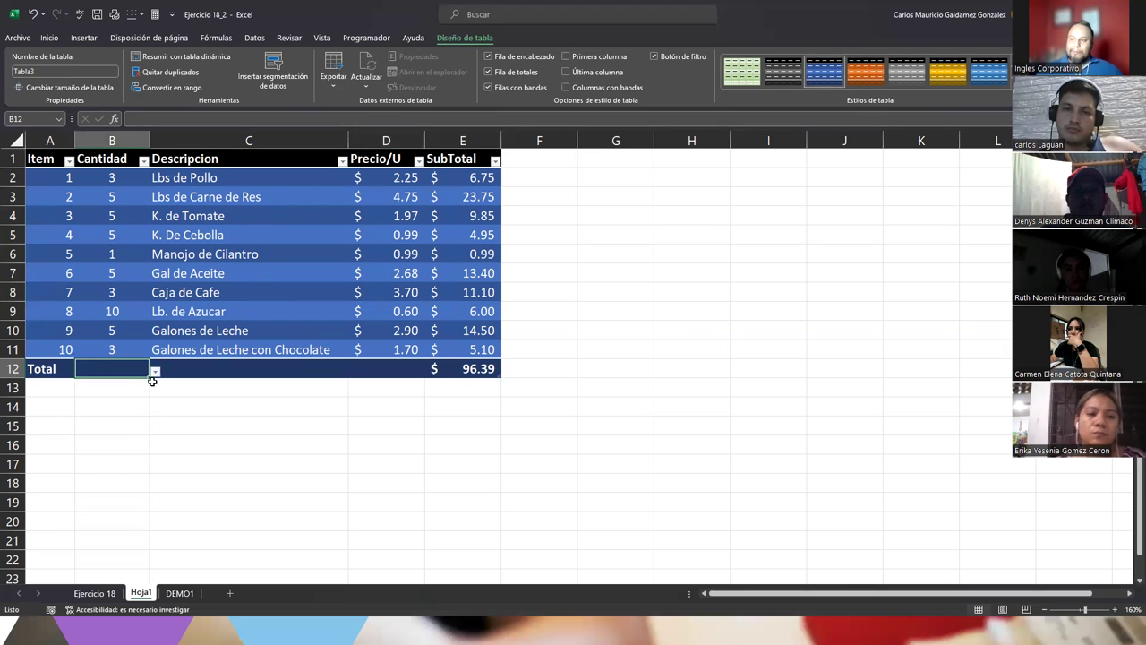
click(155, 371)
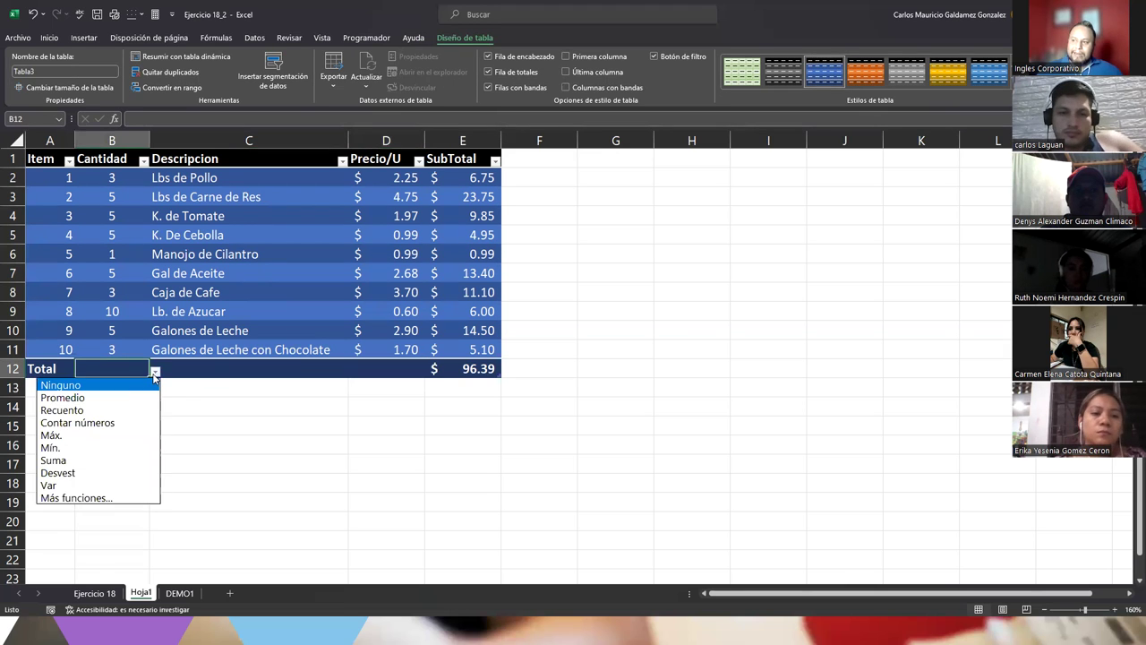
click(105, 411)
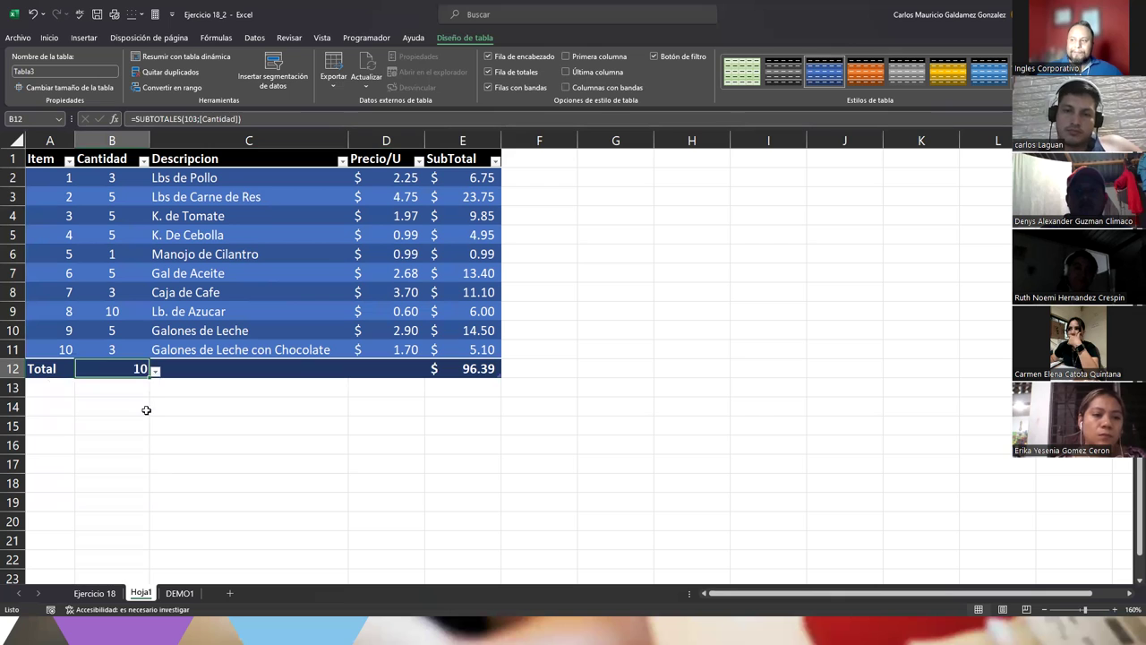
click(155, 371)
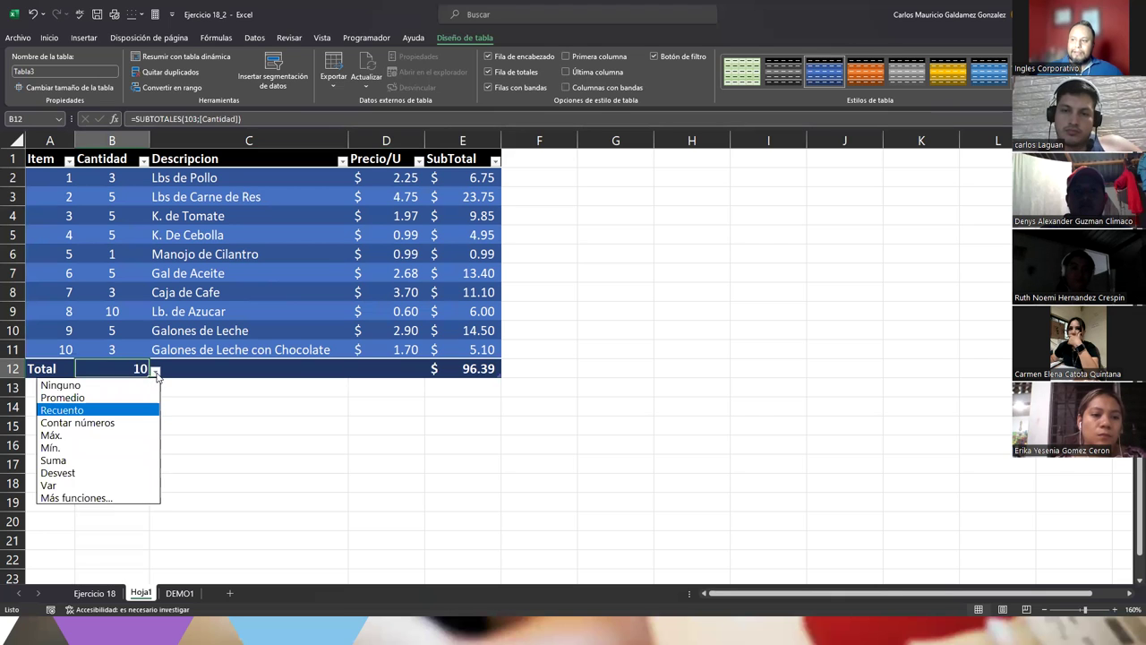
click(97, 461)
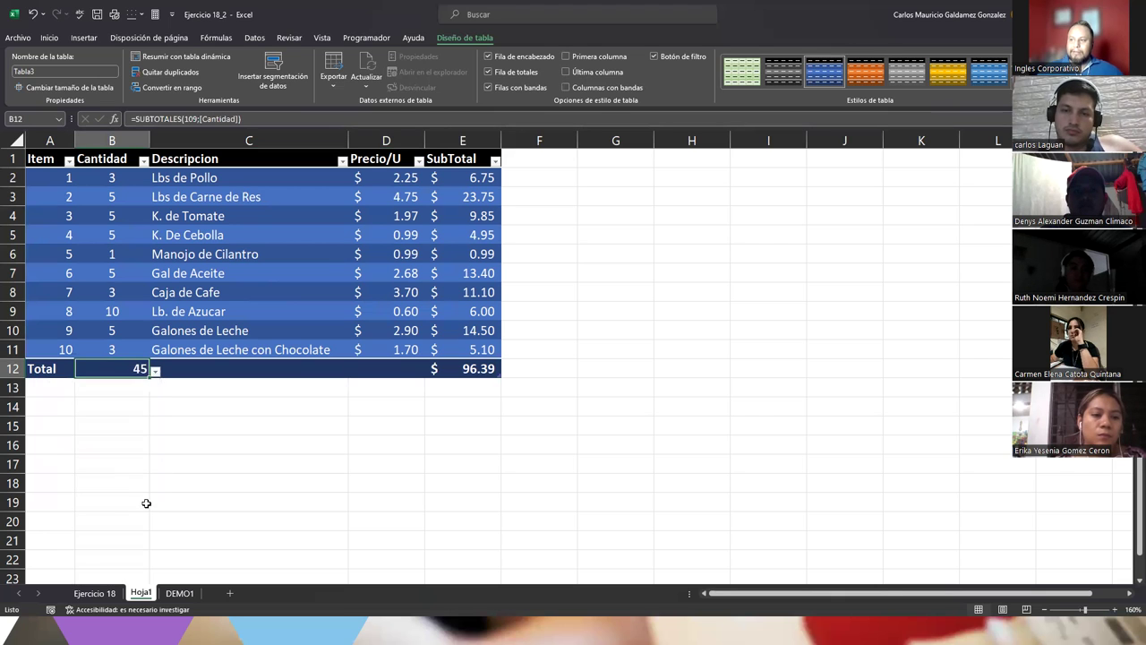
drag(115, 179, 121, 360)
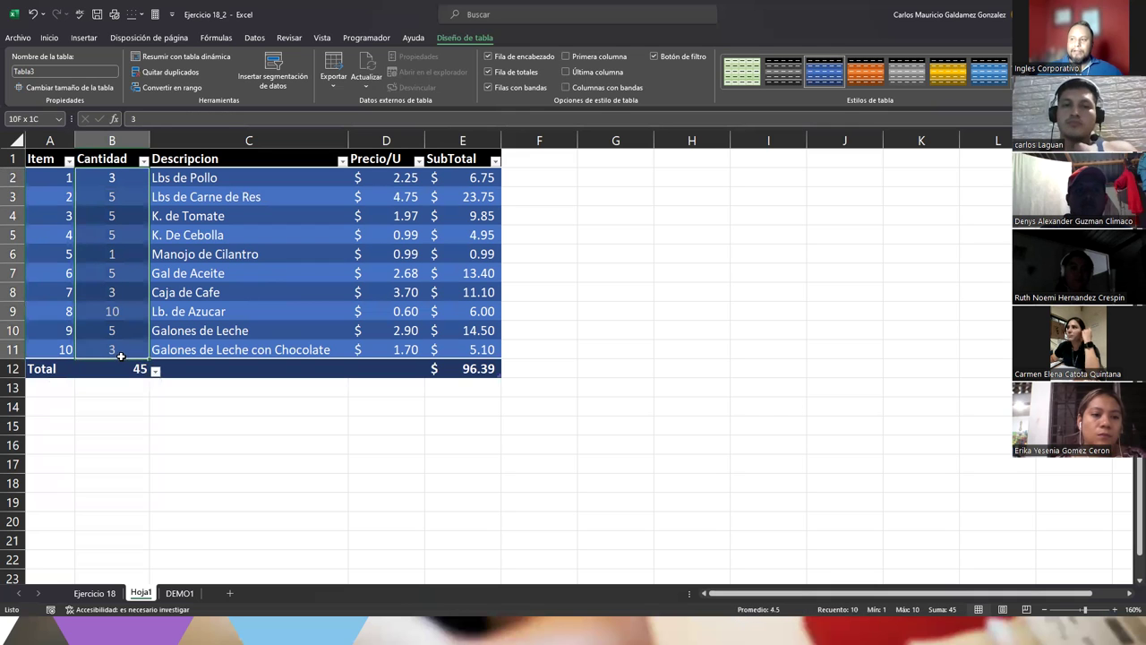
click(481, 371)
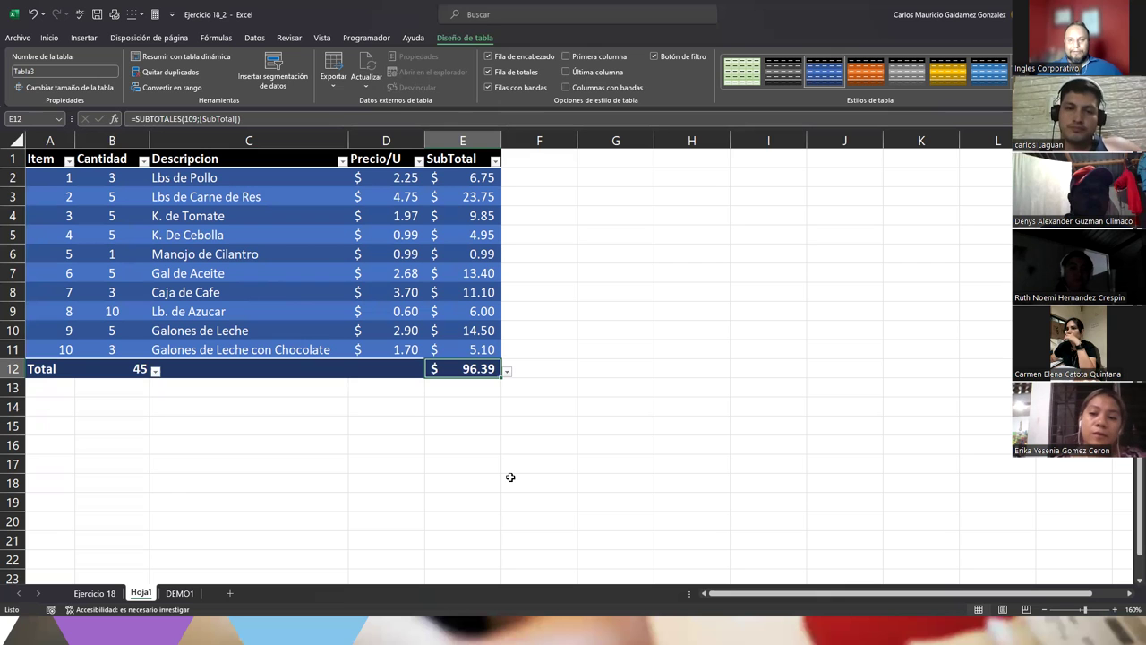
Add item 11 to the table through the data form: Cantidad 5, Descripcion "Kg de Manzadas", Precio/U 0.89
click(234, 275)
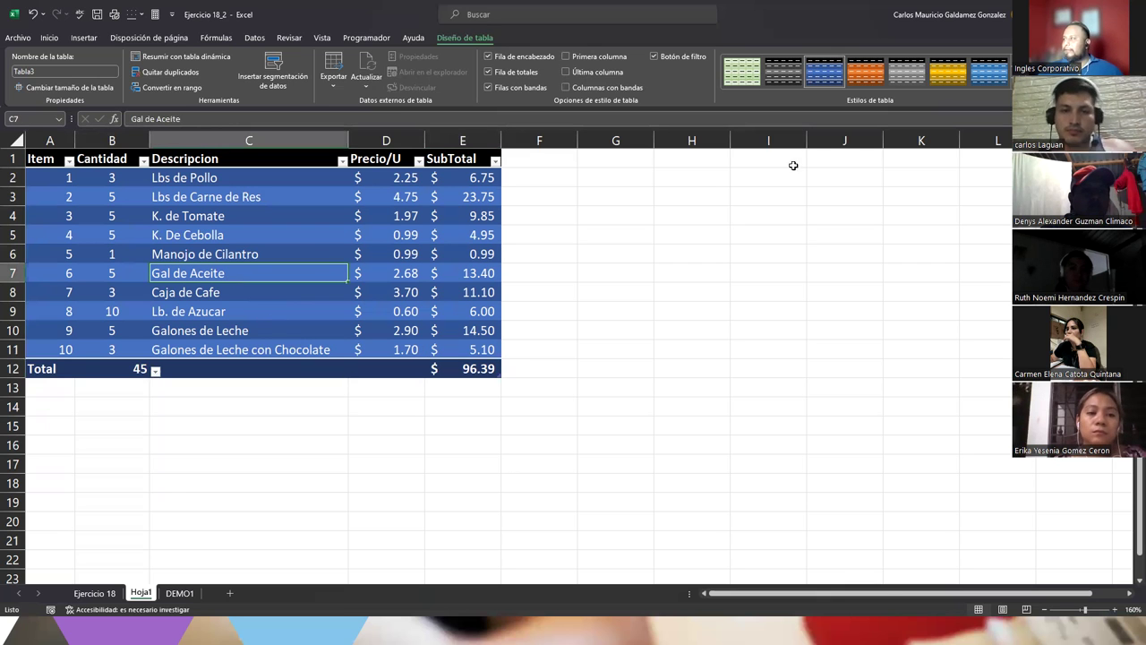
click(216, 38)
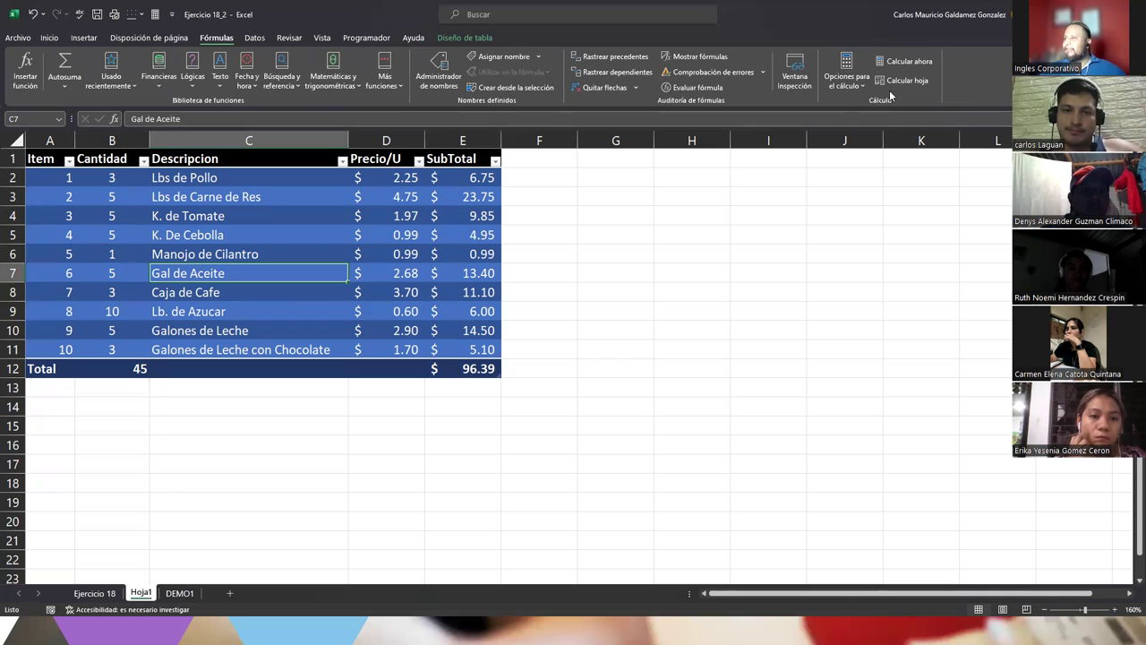
scroll(828, 91, up, 3)
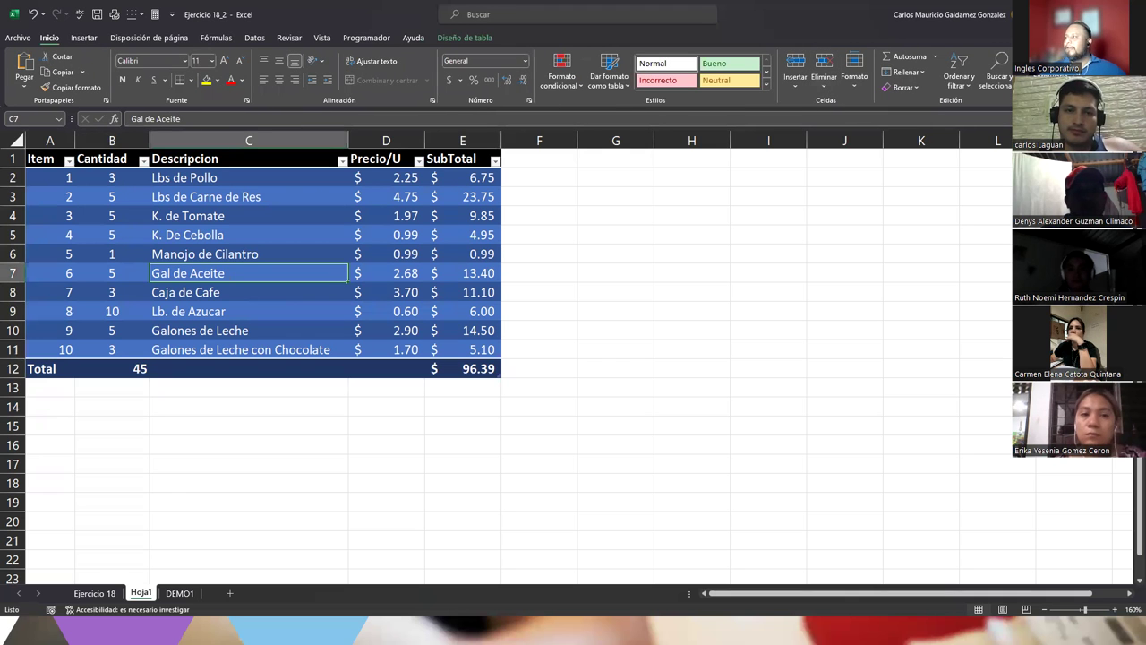
click(154, 14)
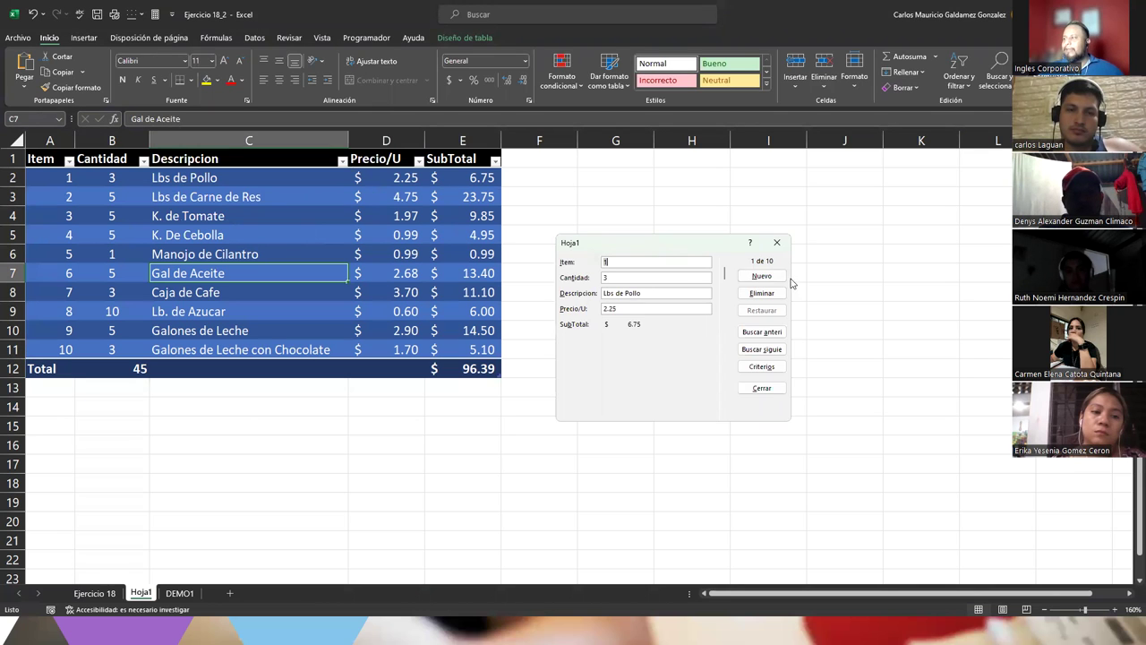
click(762, 276)
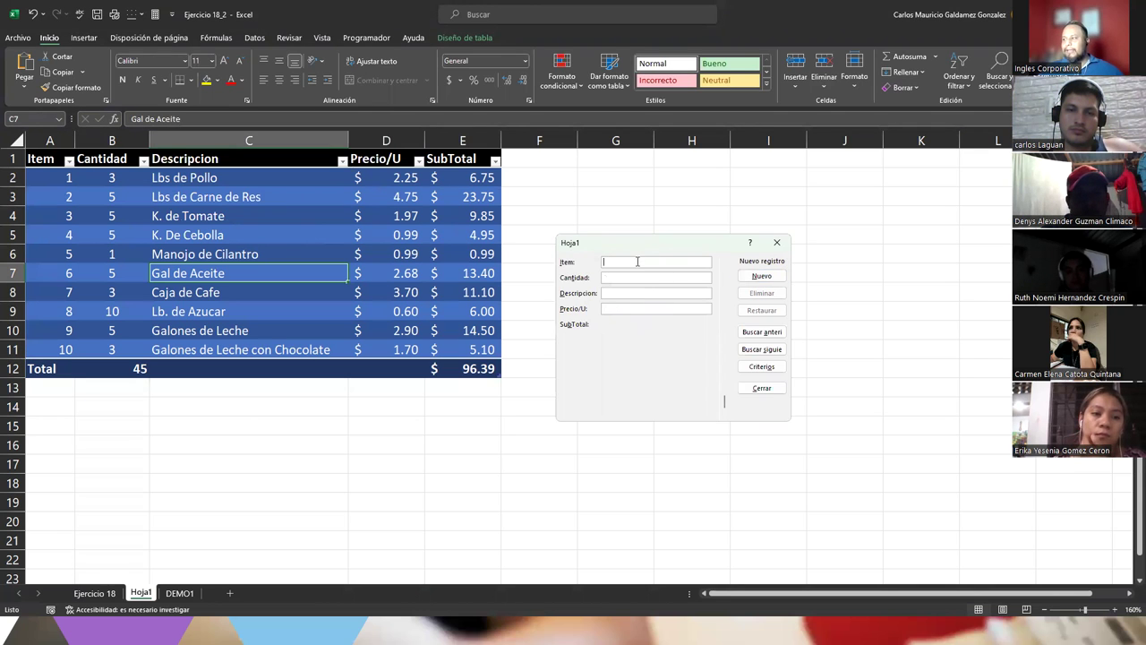
text(11)
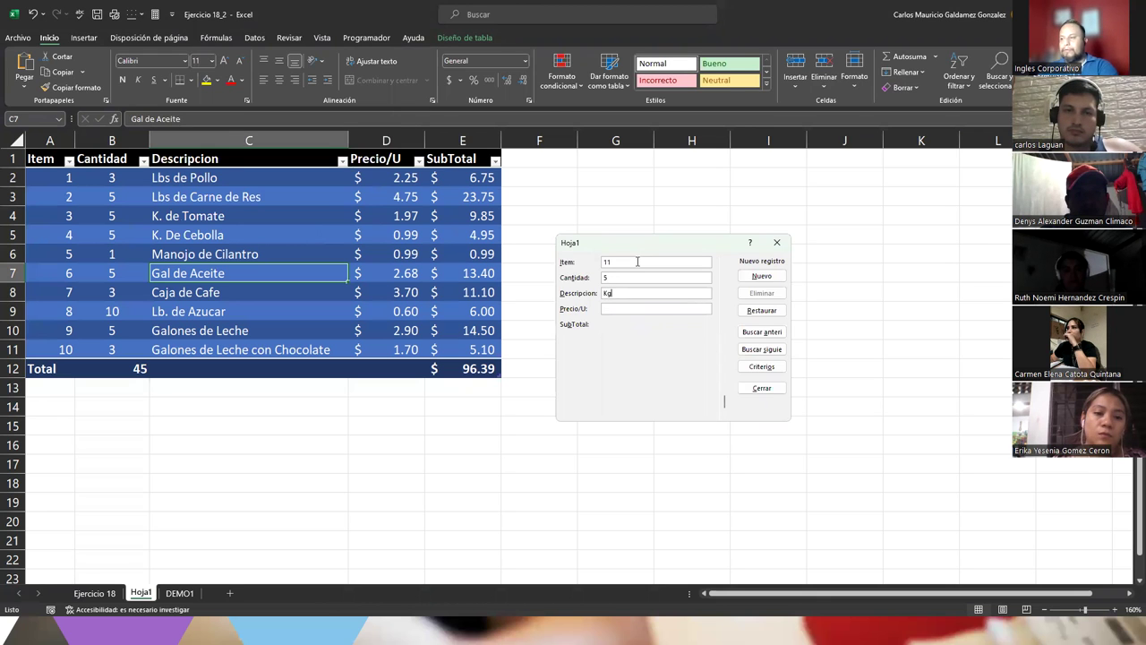
text(de)
text(anzadas)
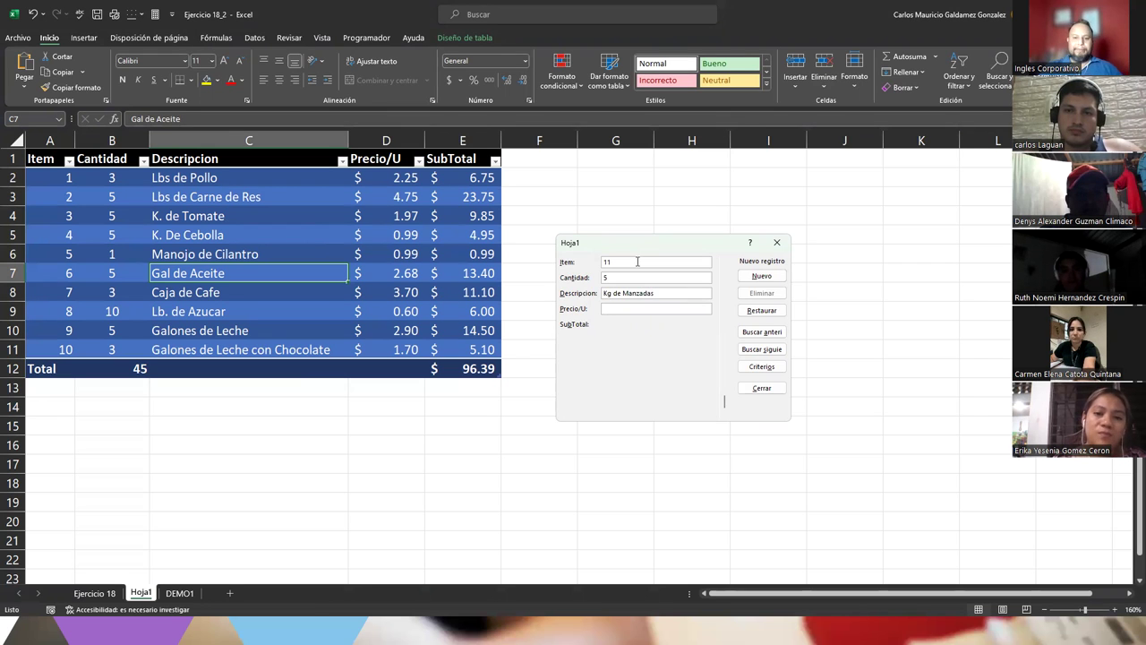
text(0.89)
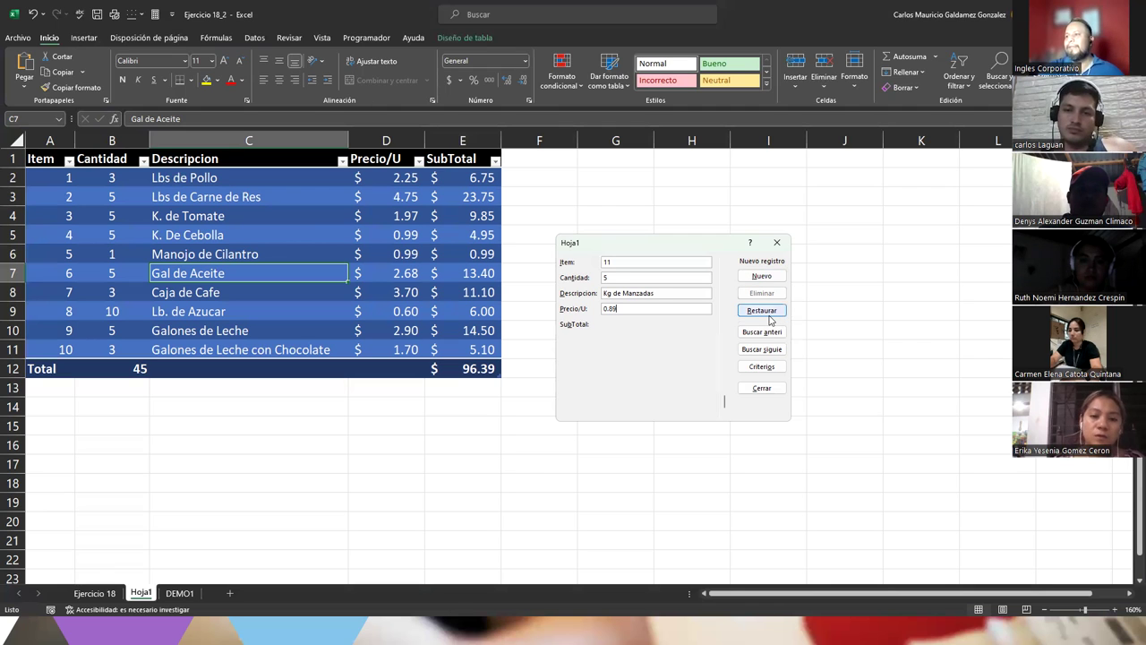
key(Return)
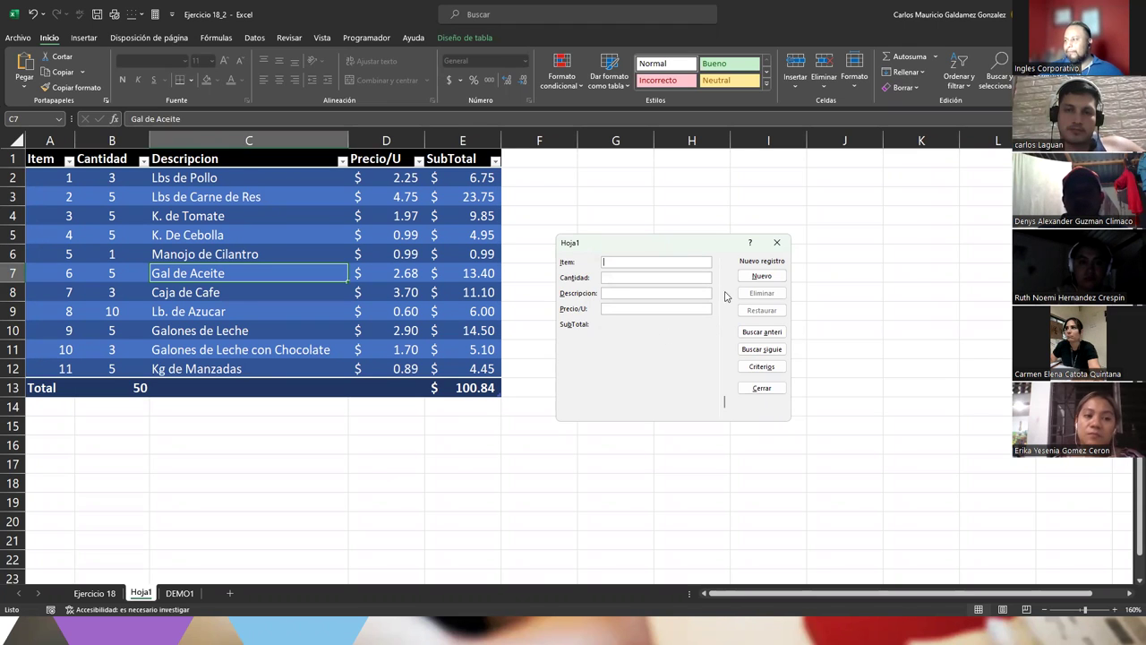
Correct item 11's Descripcion to "Kg de Manzanas" in the data form and save the record
click(762, 332)
click(638, 293)
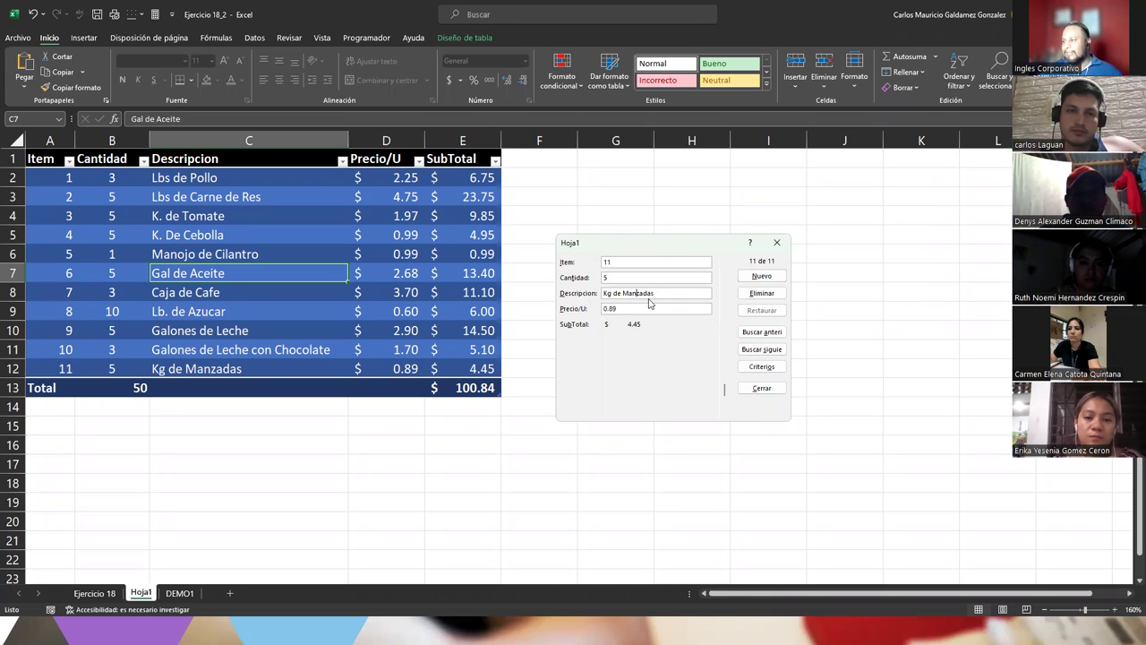
key(BackSpace)
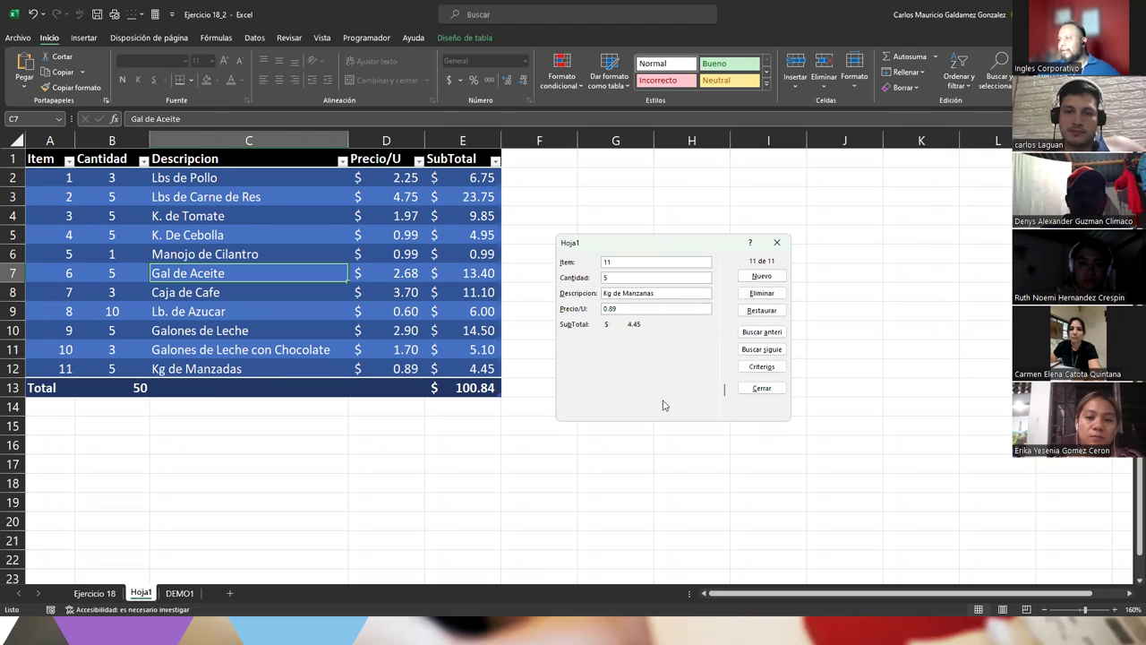
key(Return)
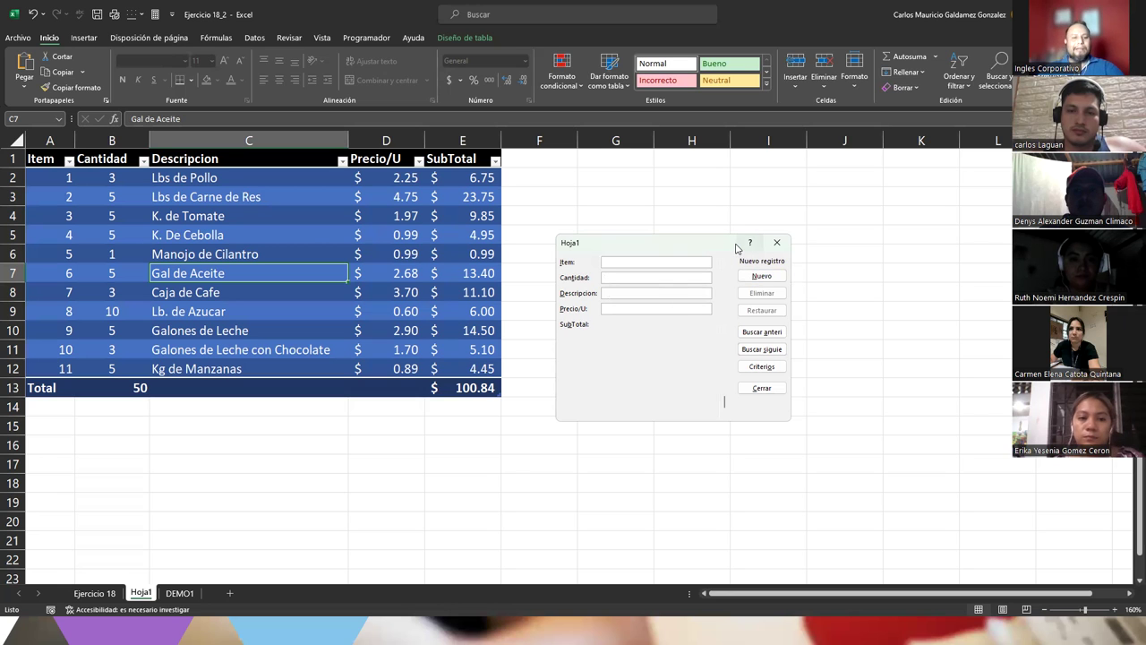
Add item 12 through the data form with Cantidad 10, Descripcion "Und Cereal azucarado" and Precio/U 0.90, and close the form
text(12)
key(Tab)
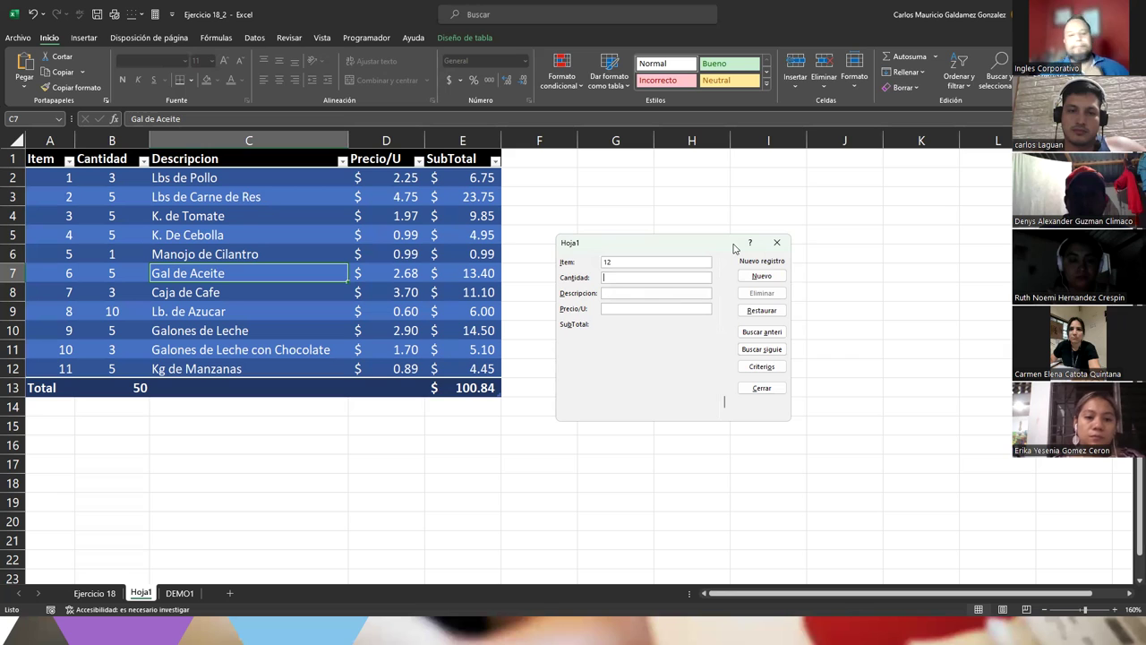
text(10)
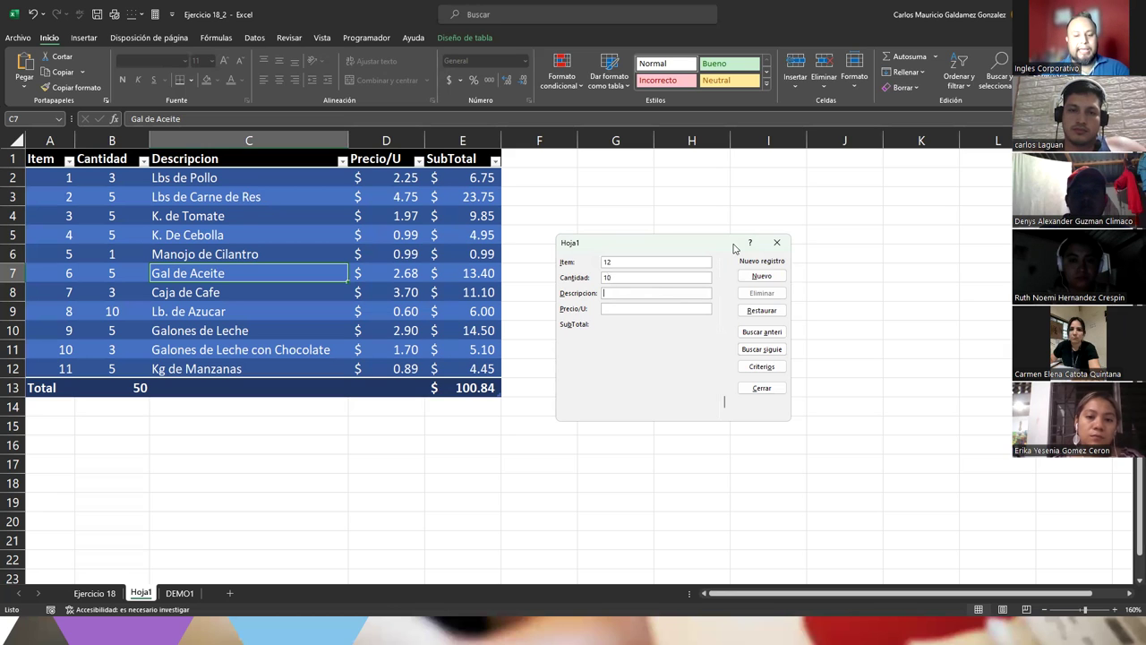
text(Und)
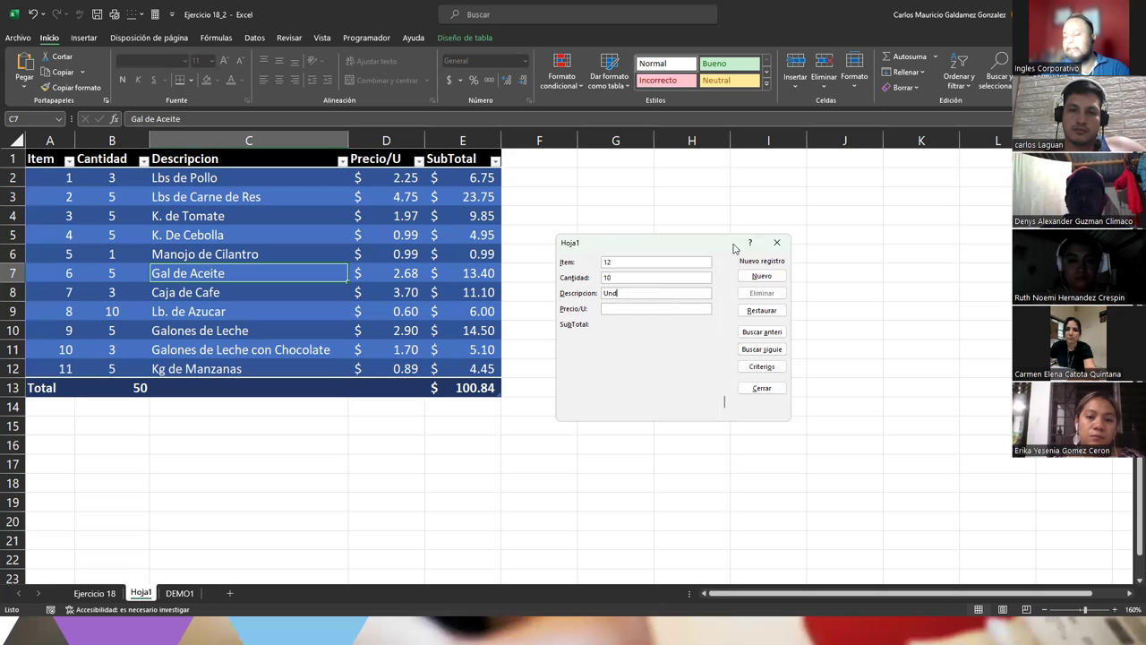
text( Cereal con Azu)
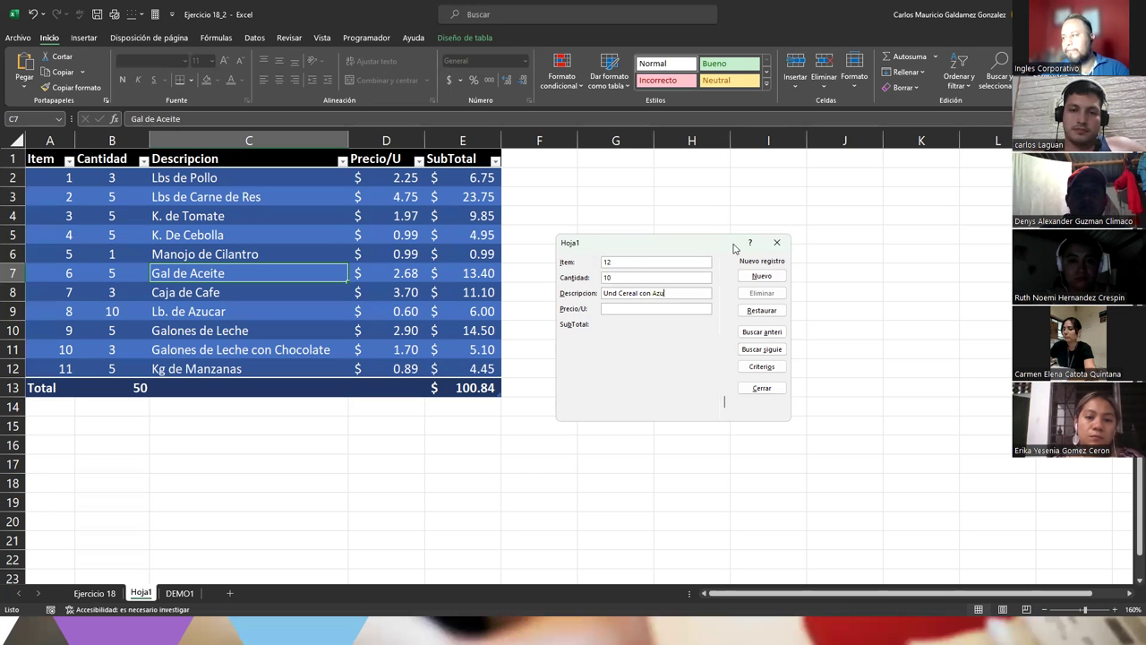
key(BackSpace)
key(BackSpace)
key(BackSpace)
text(azucara)
text(0.9)
text(0)
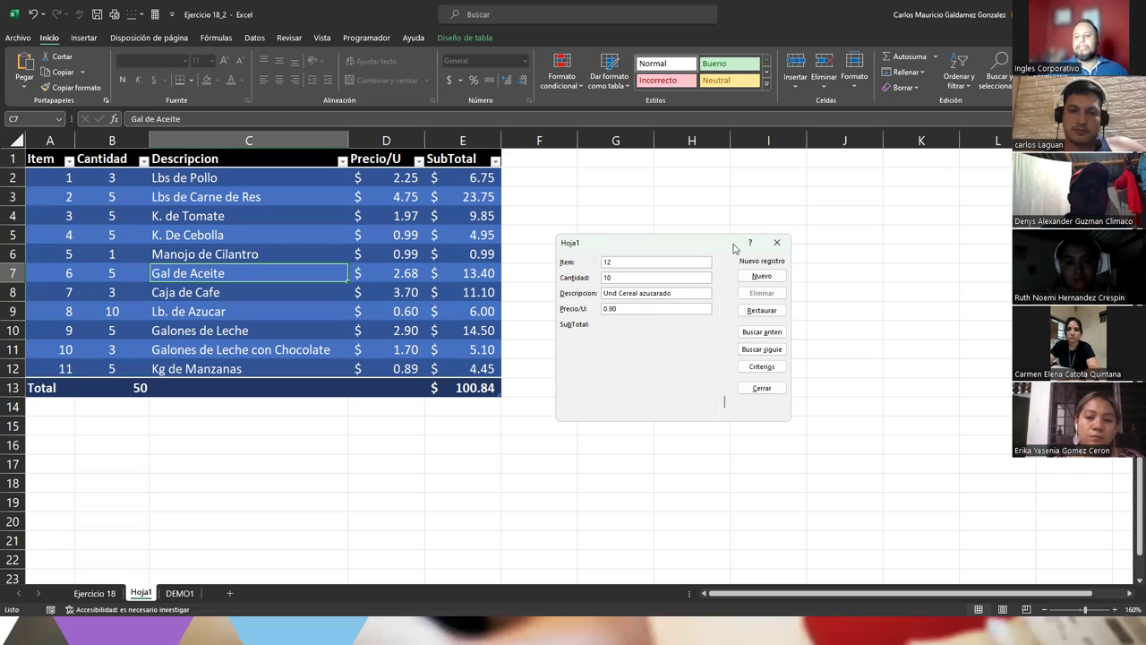
key(Return)
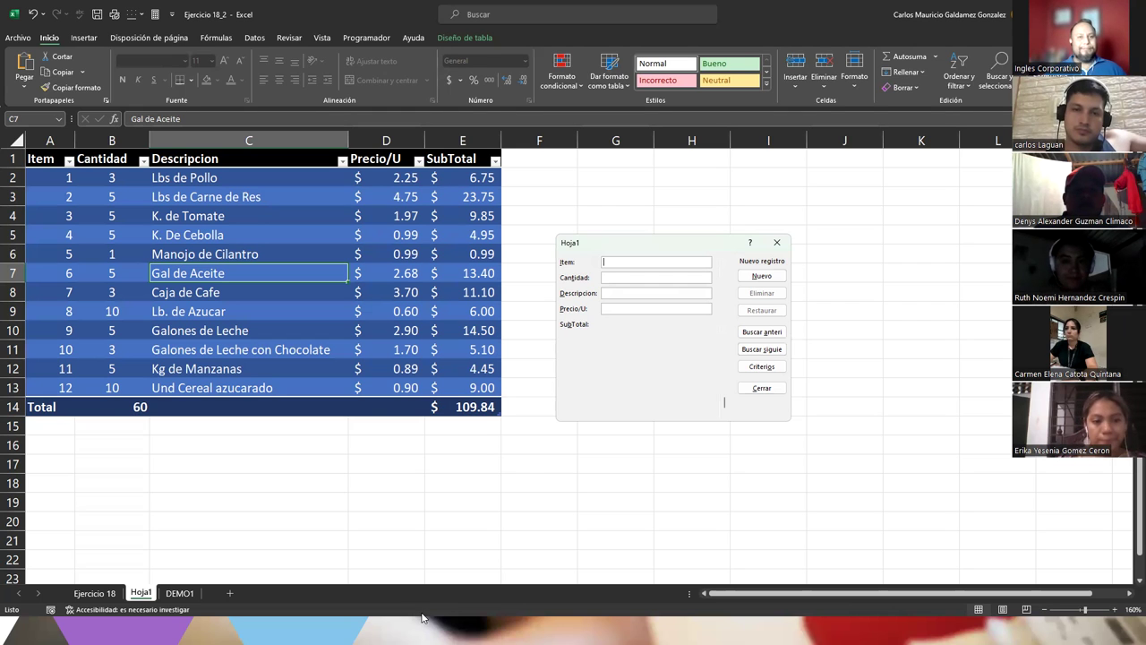
click(777, 241)
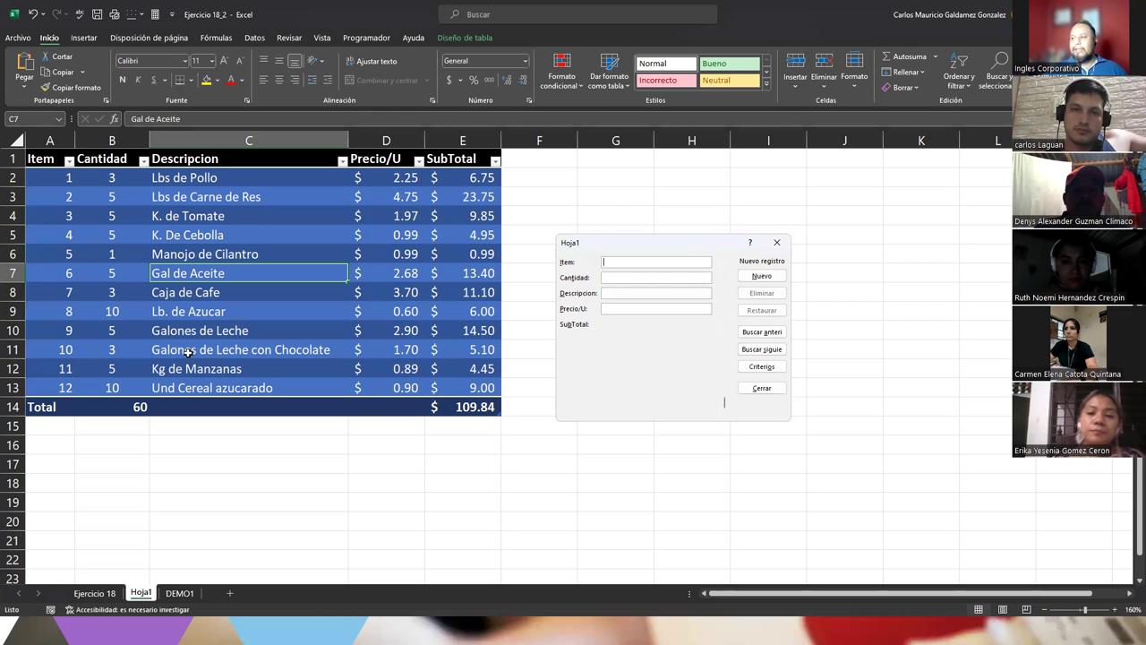
Center the Cantidad total in cell B14 of the total row
click(162, 349)
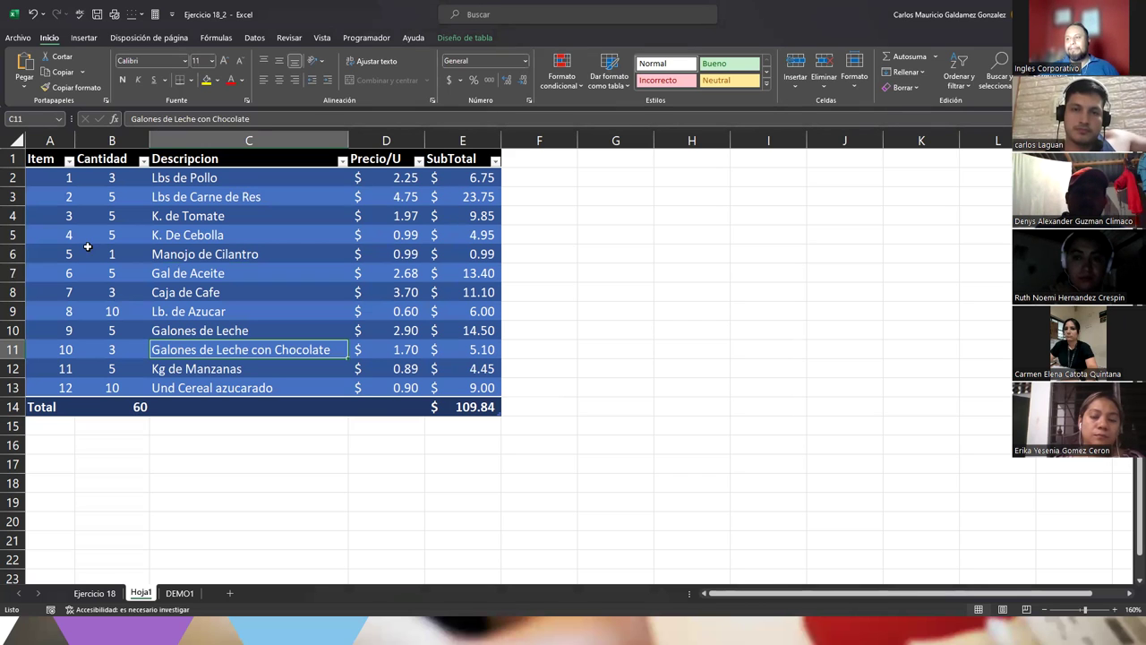
click(119, 408)
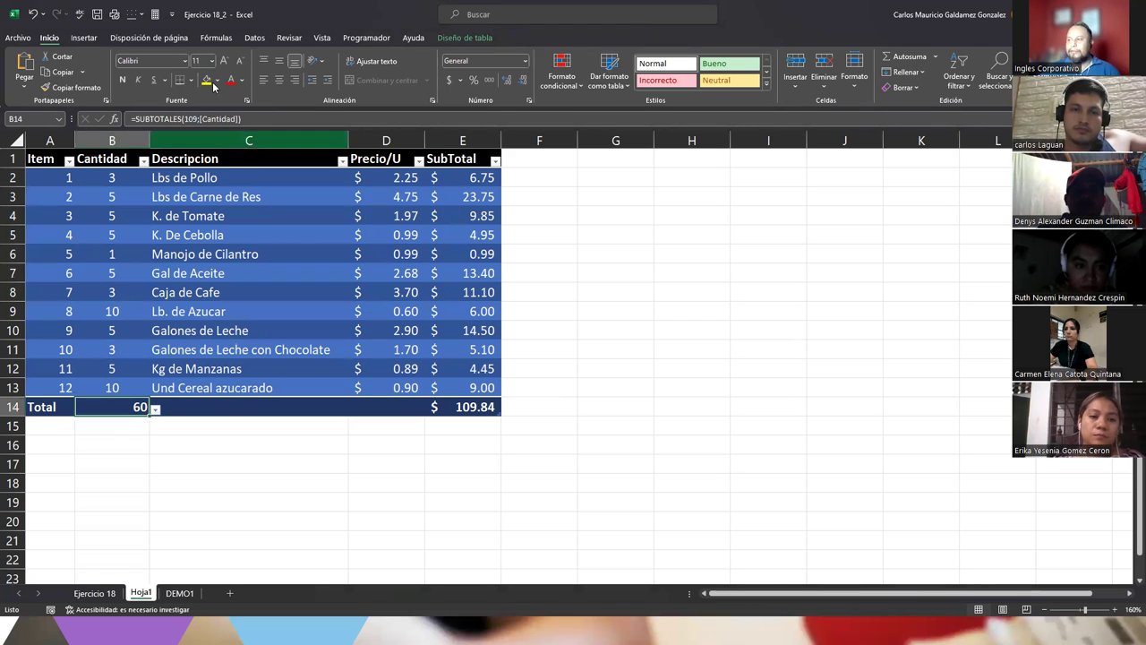
click(244, 333)
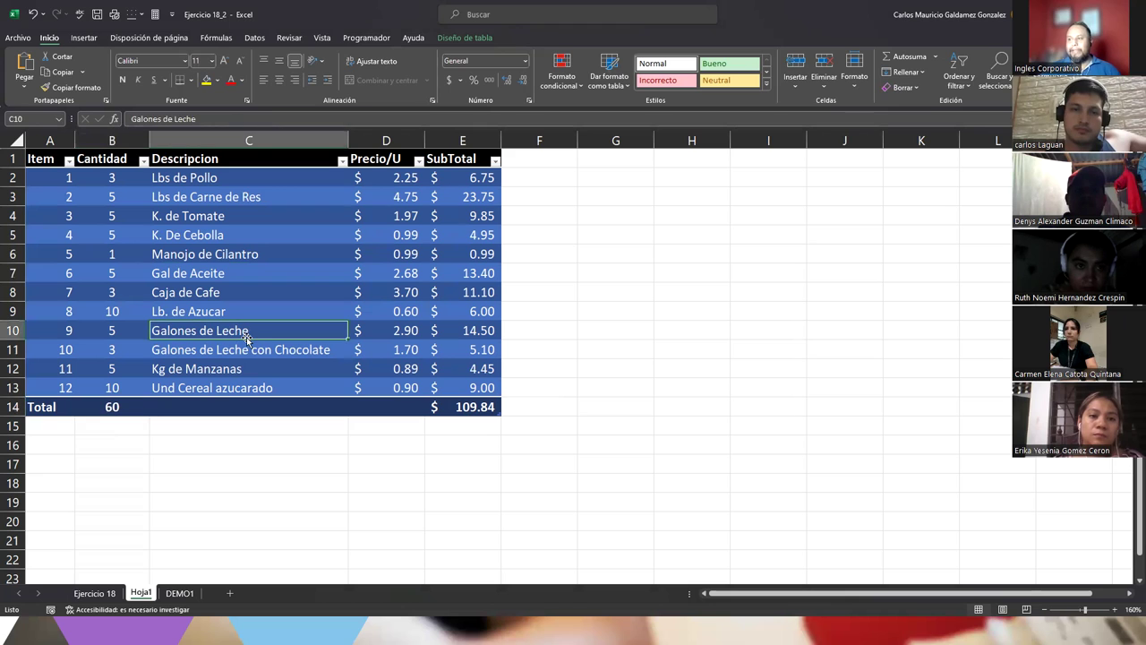
click(273, 294)
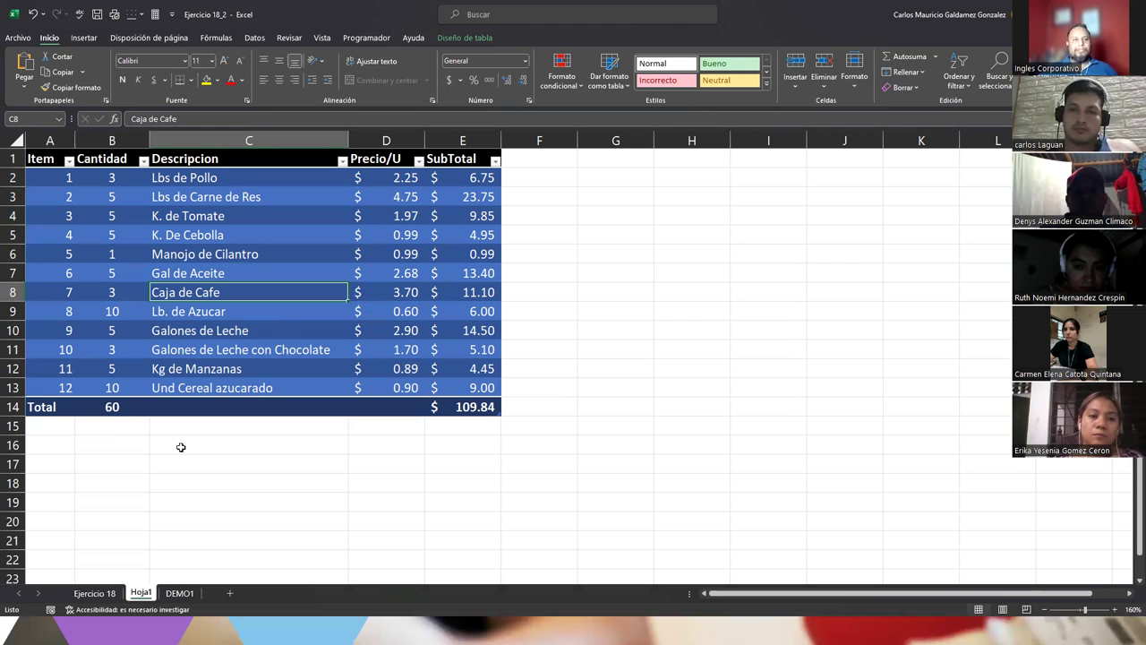
click(208, 326)
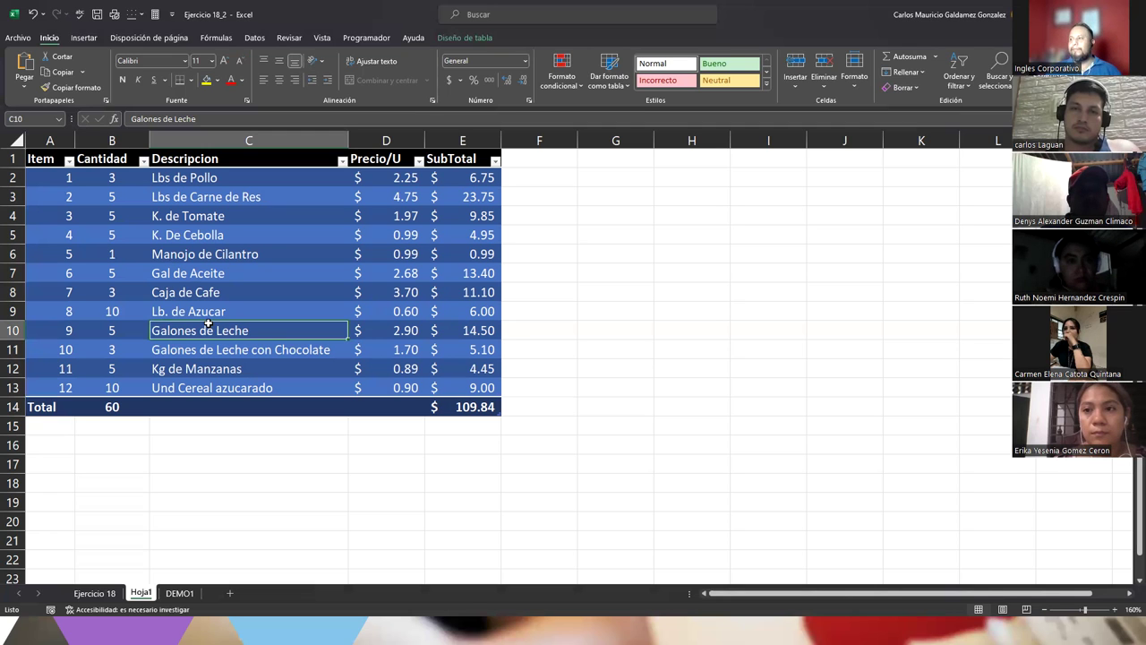
Enter the labels "IVA" in D15 and "Total a Pagar" in D16 below the table
click(389, 428)
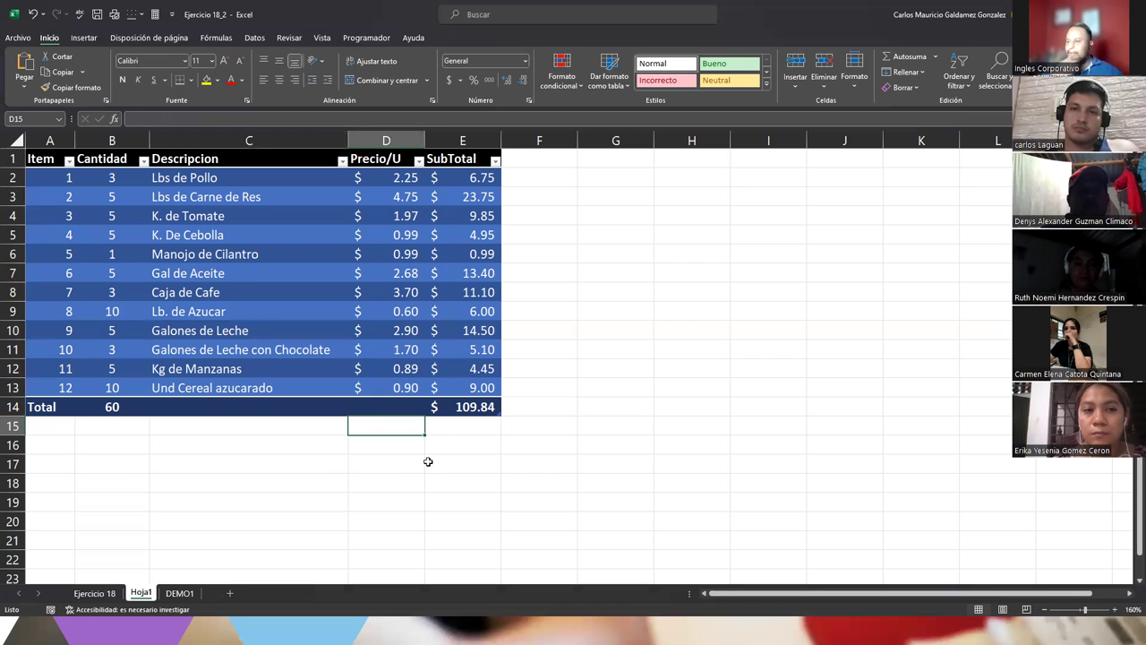
text(IVA)
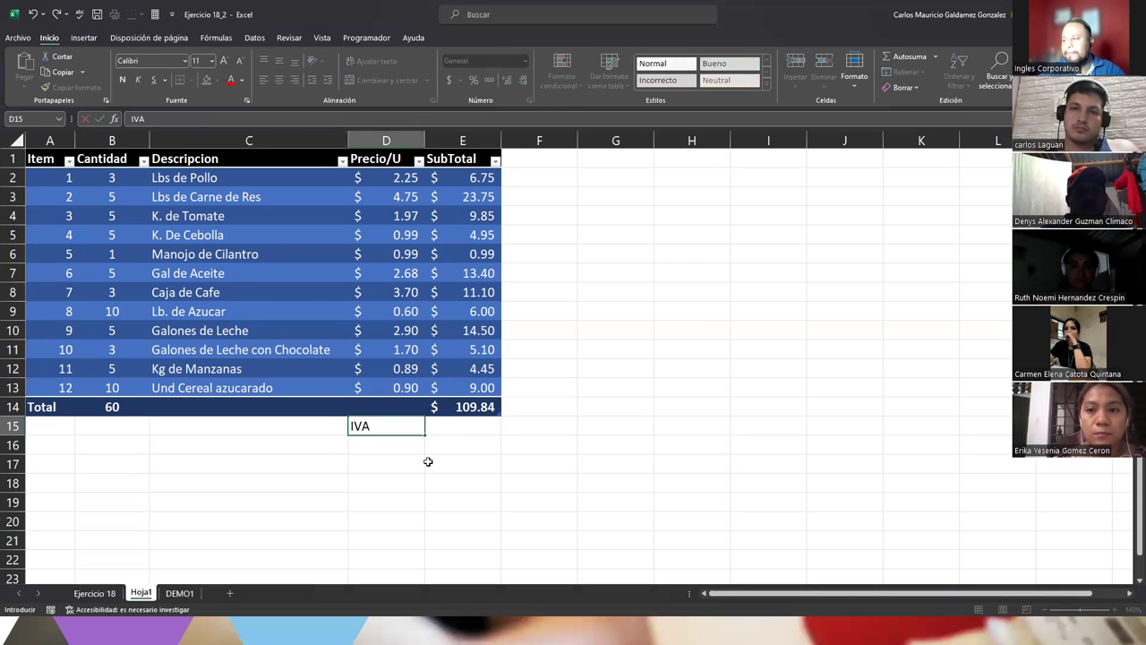
key(Return)
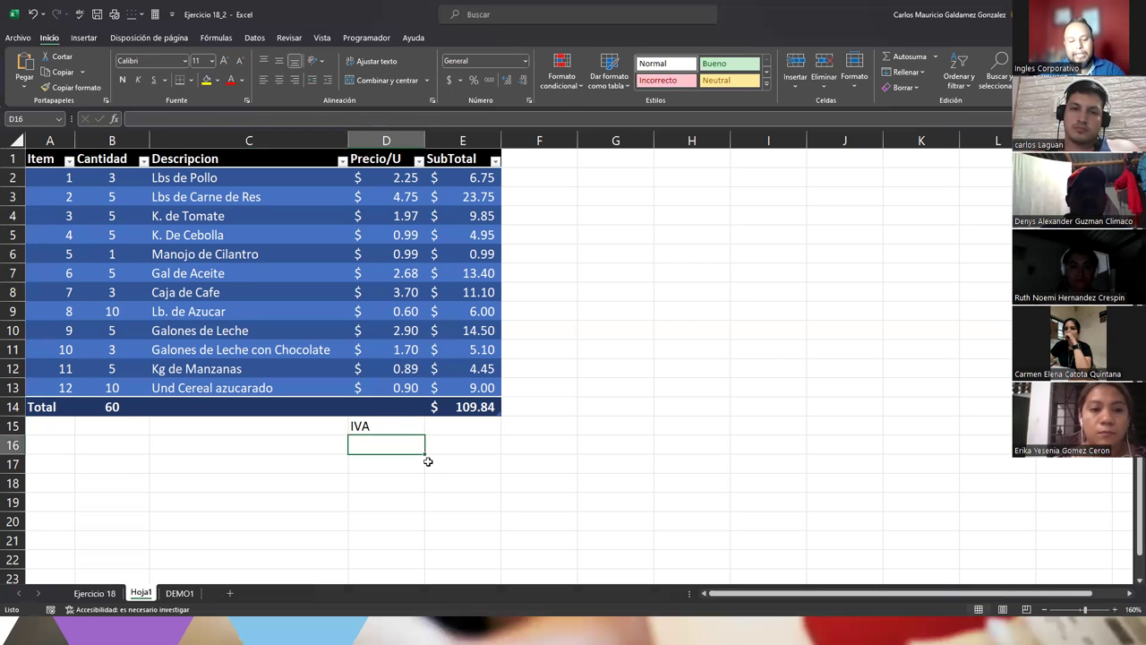
text(Total a Pag)
key(Return)
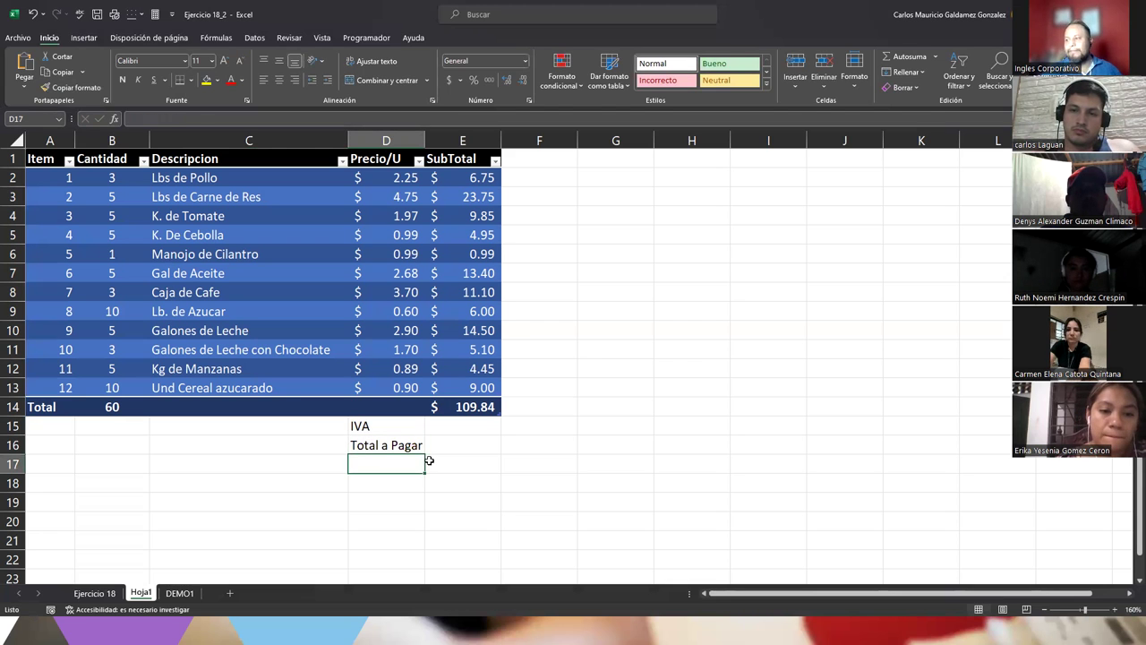
click(396, 426)
click(393, 445)
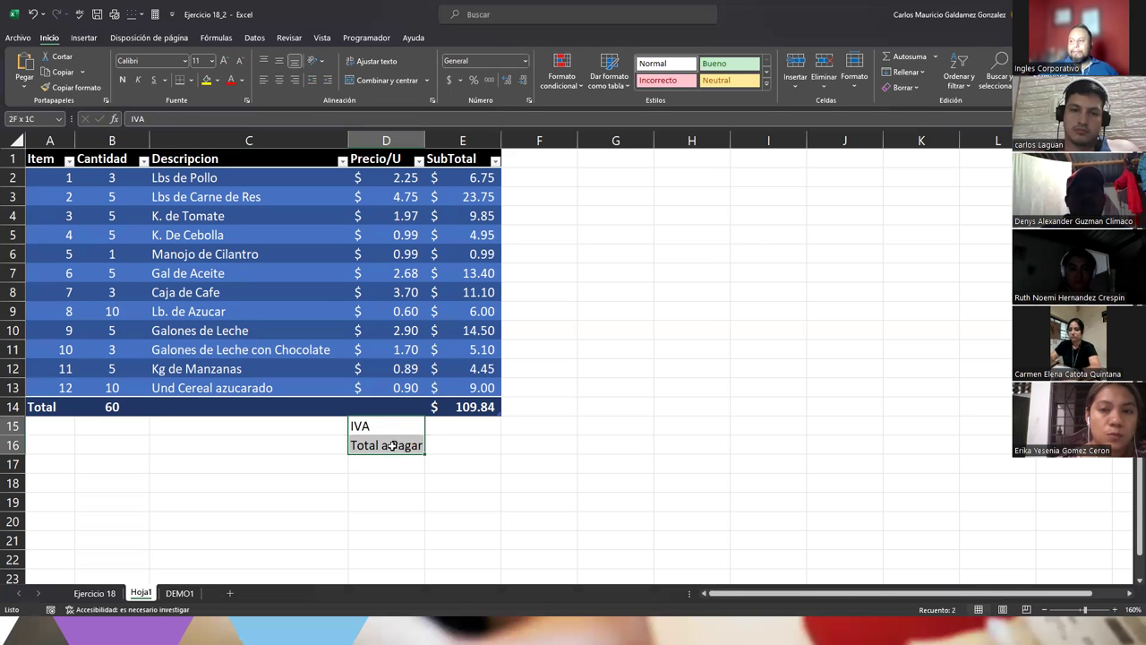
Add item 13 through the data form with Cantidad 5, Descripcion "Kg de Pepino" and Precio/U 0.67, and close the form
click(406, 369)
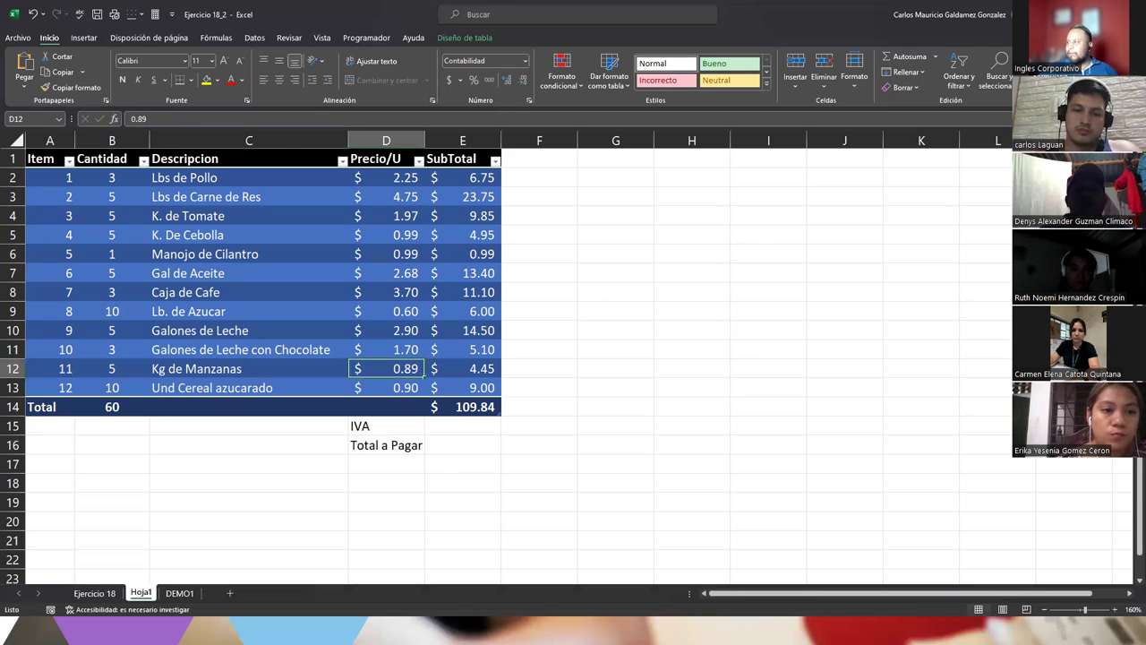
click(155, 14)
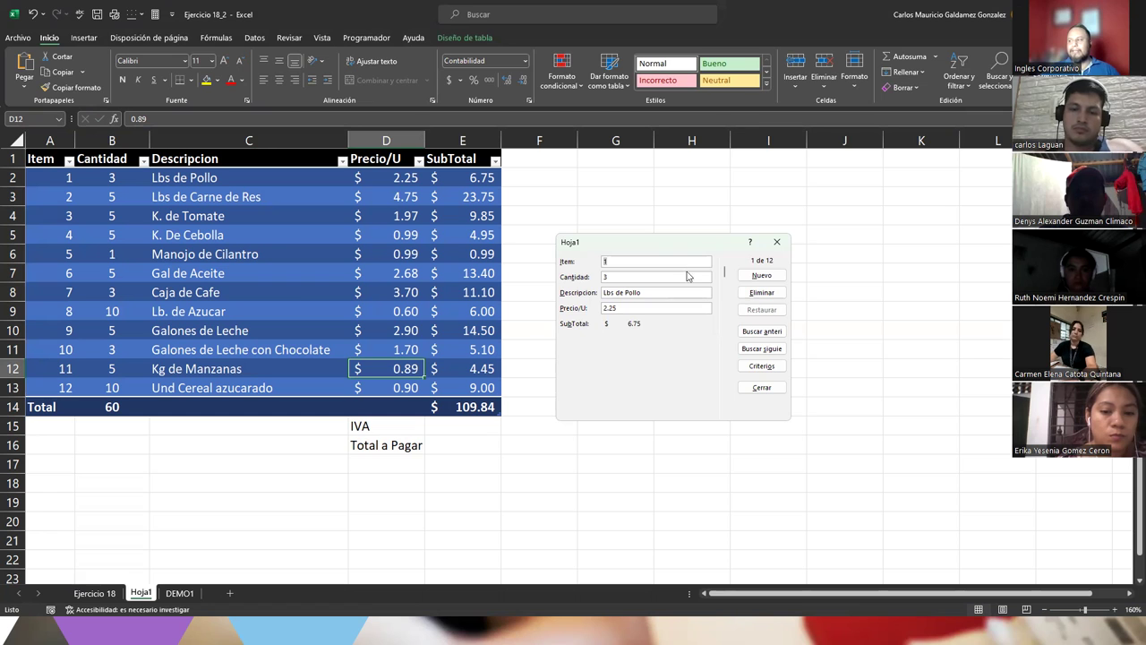
click(763, 275)
text(1)
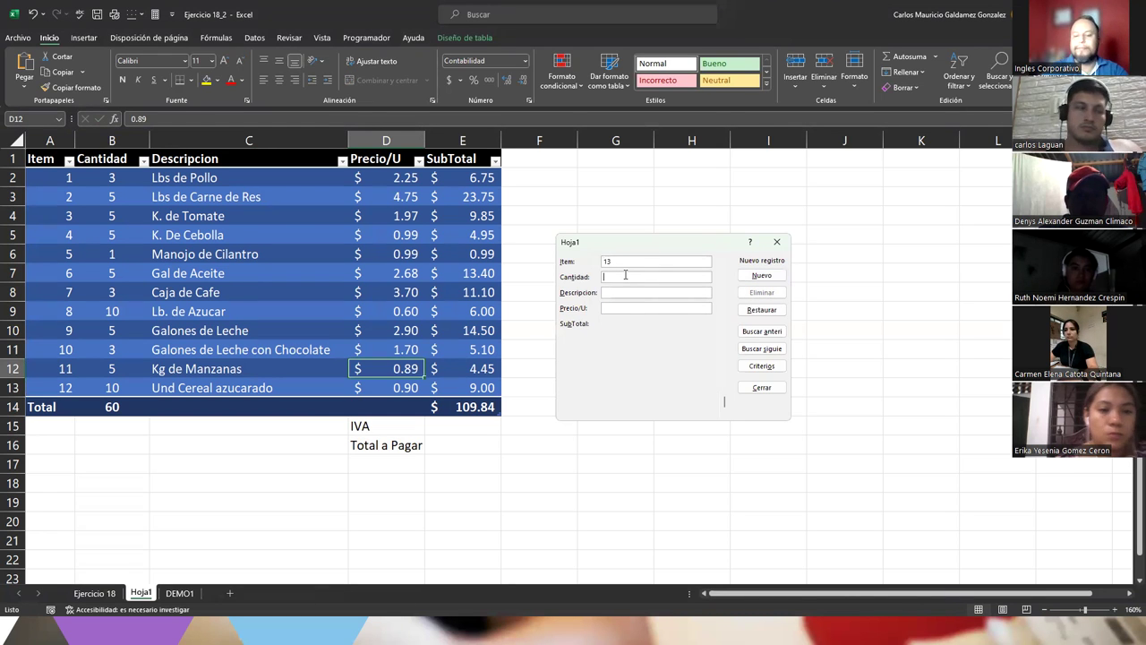
text(5)
key(Tab)
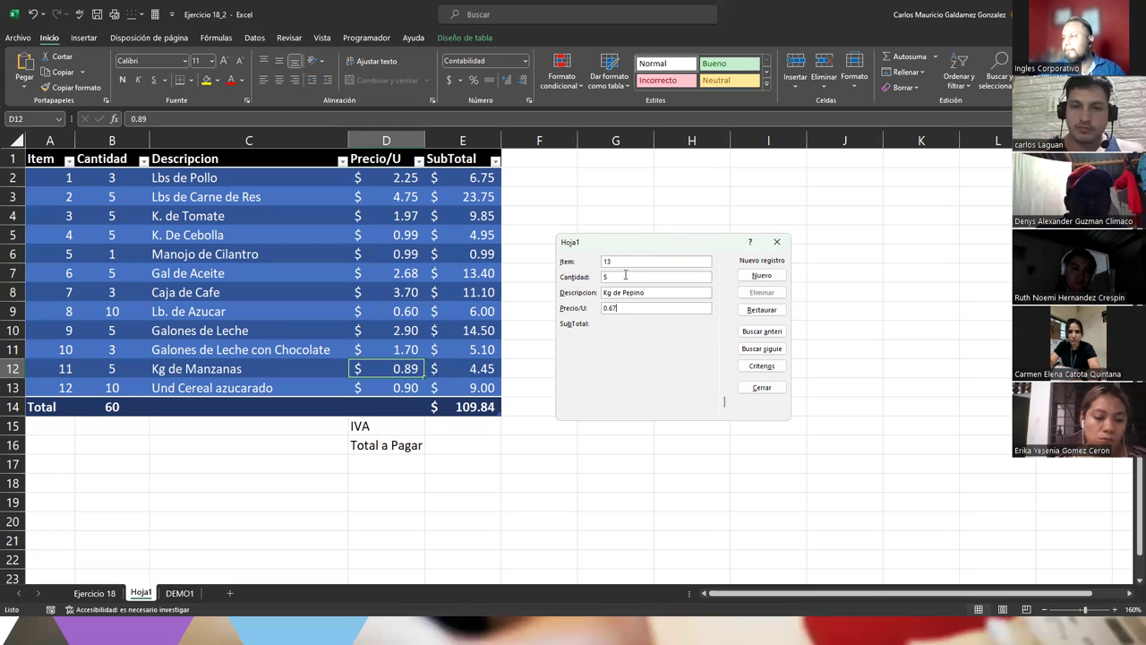
key(Return)
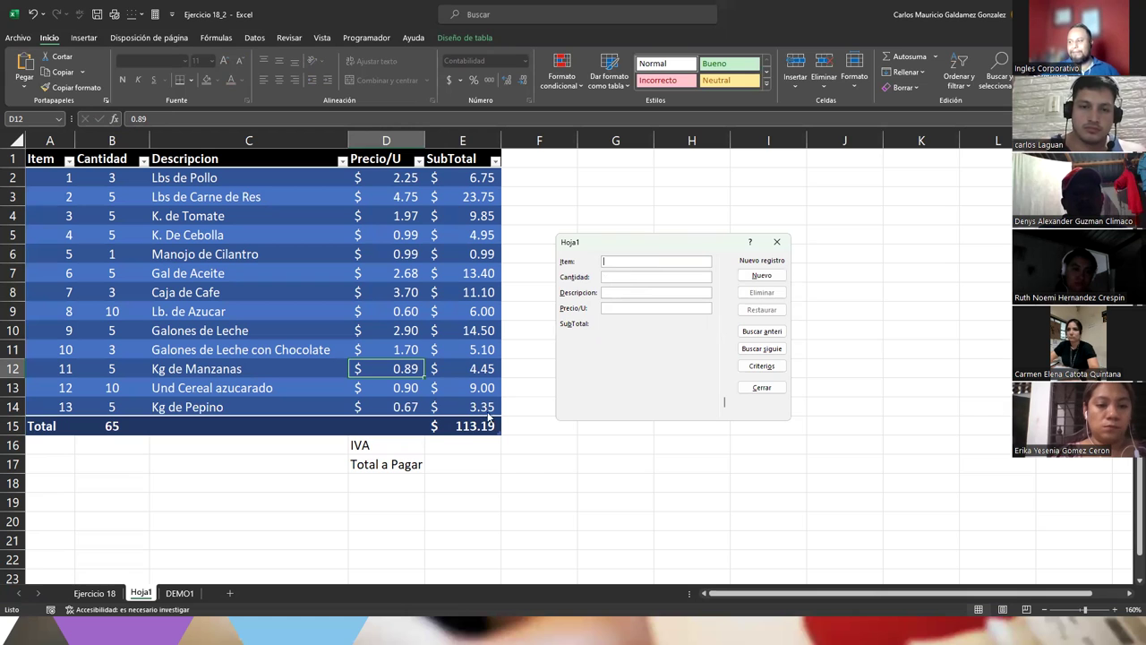
key(Escape)
Apply the Bueno cell style to E16:E17 and add all borders to the IVA and Total a Pagar block D16:E17
drag(394, 450, 469, 463)
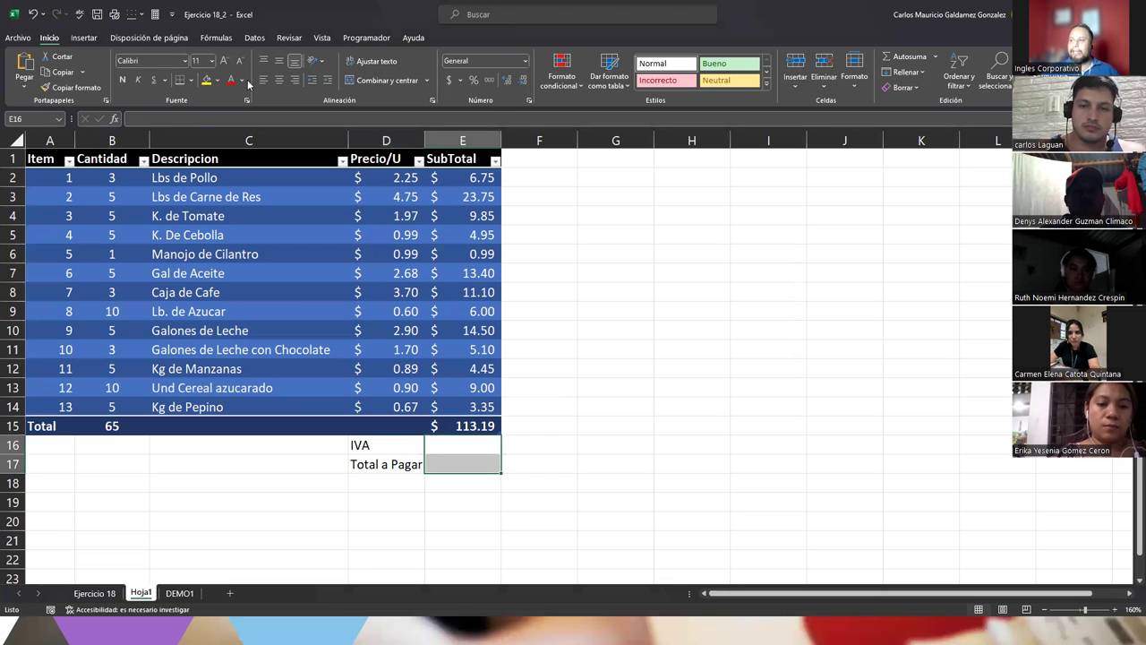
click(727, 69)
drag(396, 446, 470, 463)
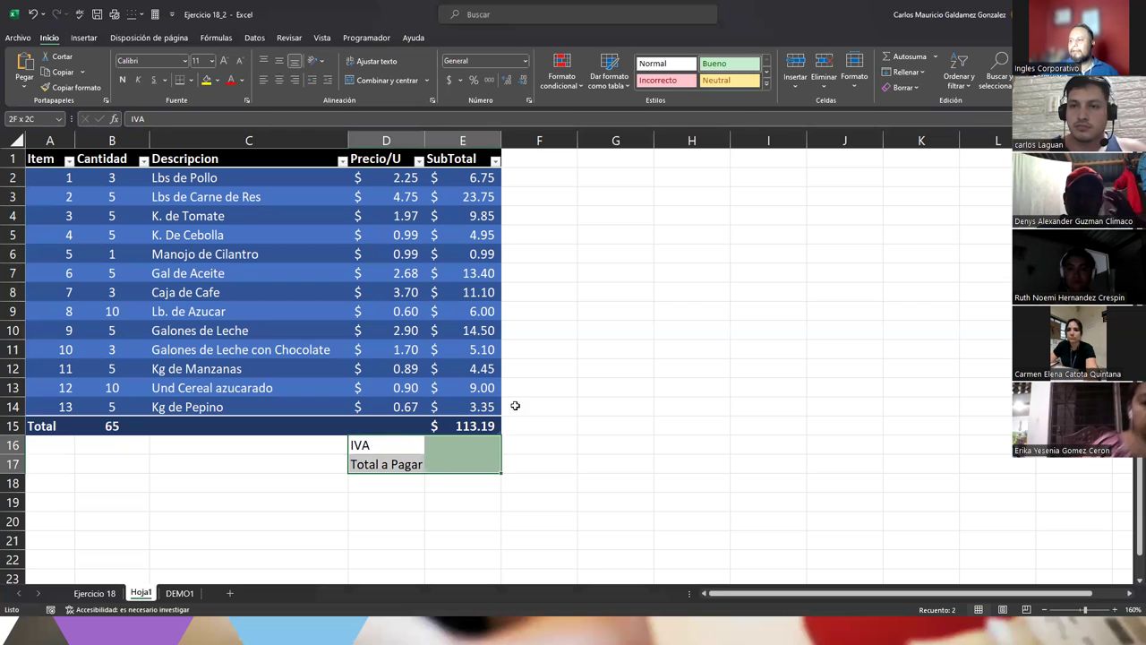
click(190, 79)
click(211, 200)
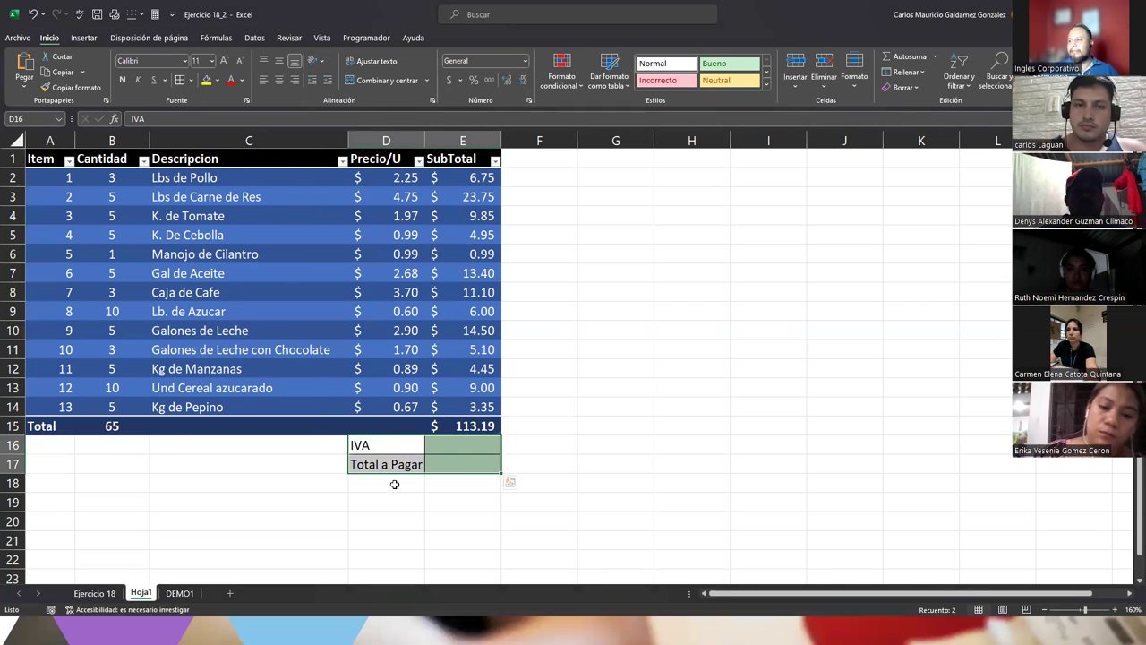
click(394, 483)
click(346, 507)
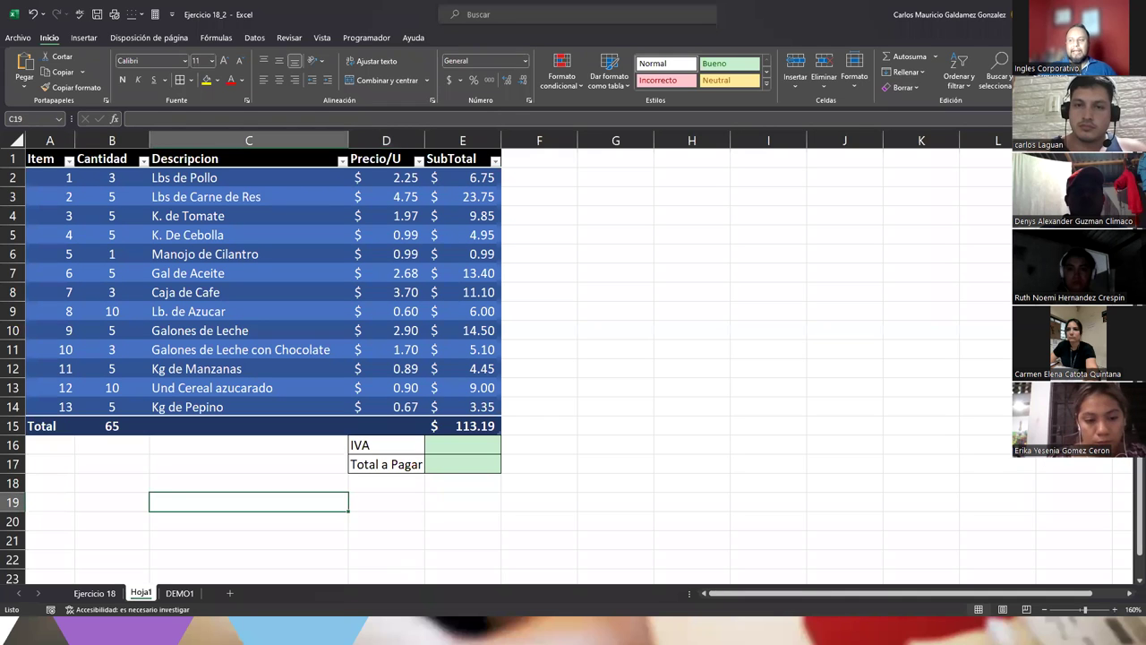
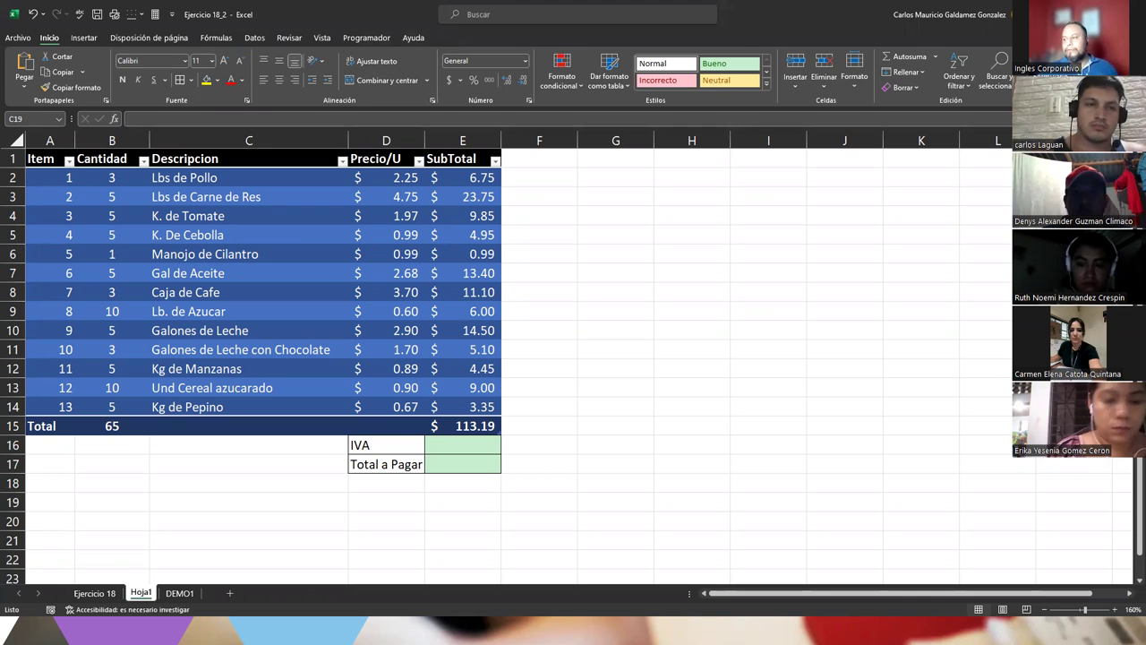
Calculate the IVA in E16 as 13% of the table's SubTotal total, using =Tabla3[[#Totales];[SubTotal]]*13%
click(471, 443)
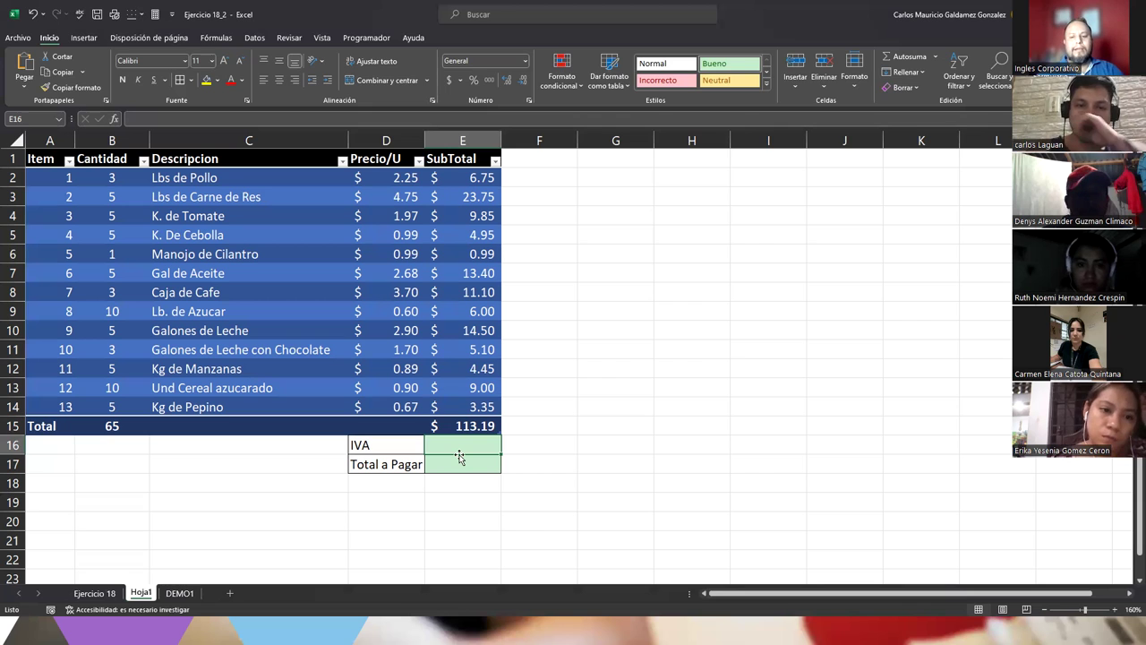
text(=)
key(Up)
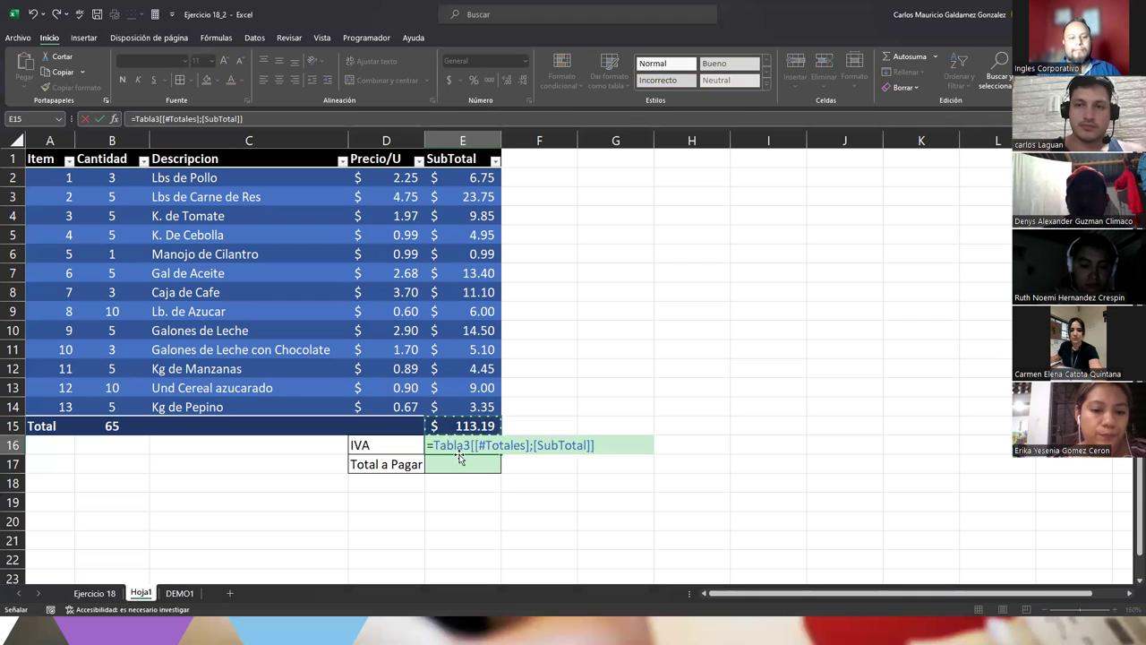
text(*)
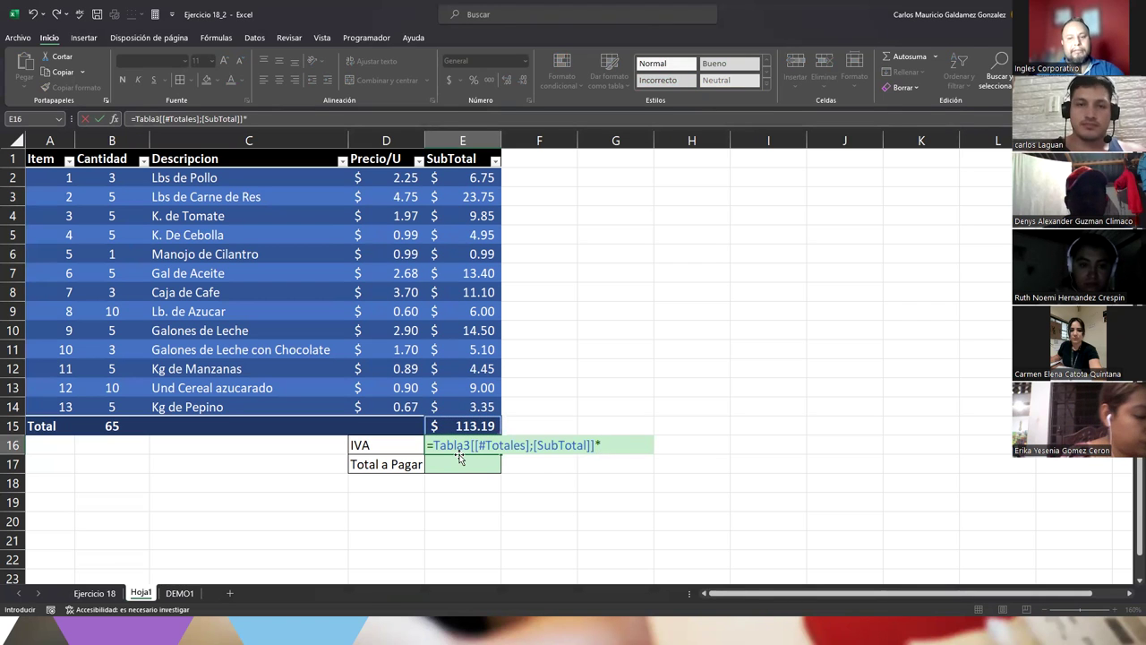
text(13%)
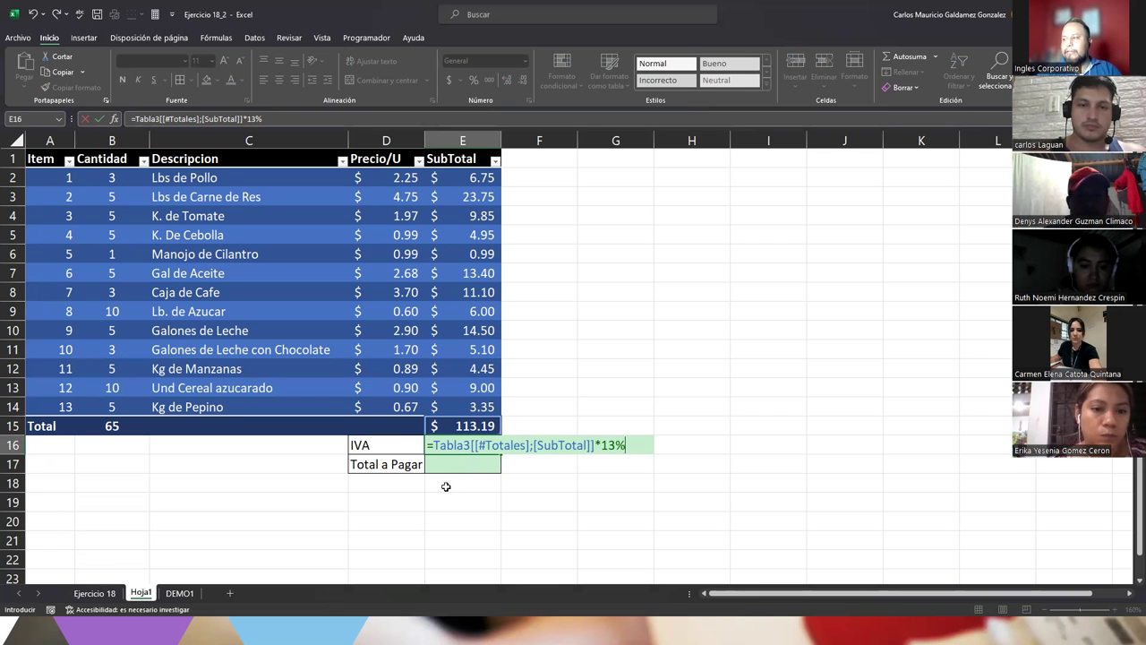
key(Return)
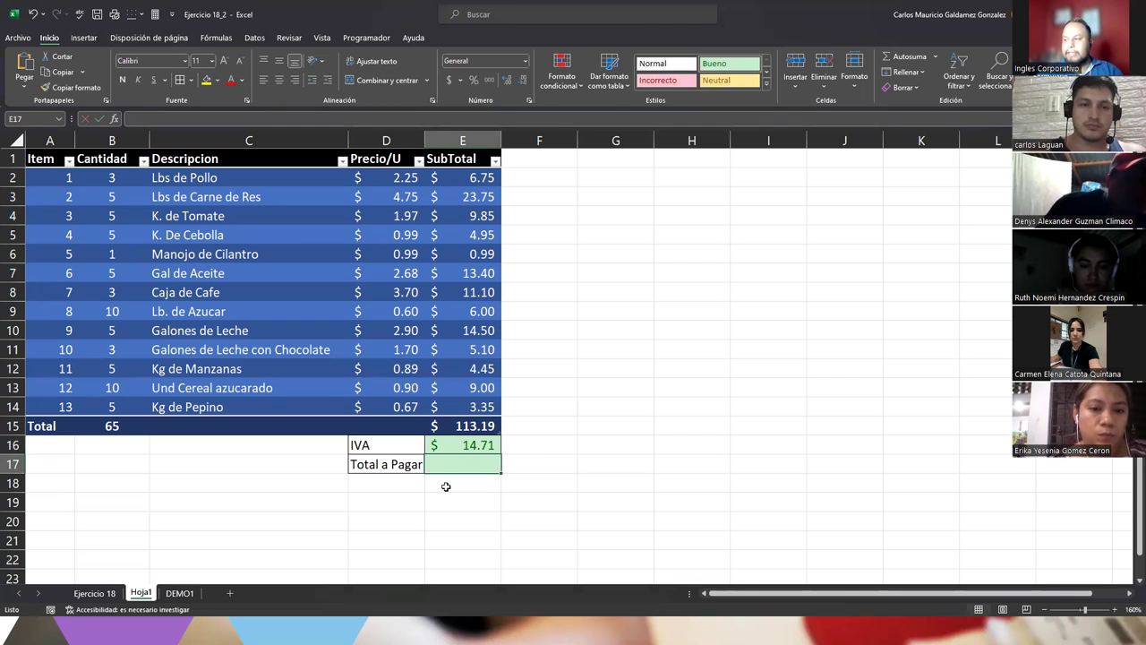
Calculate Total a Pagar in E17 by adding the IVA to the table total, using =Tabla3[[#Totales];[SubTotal]]+E16
text(=)
key(Up)
key(Up)
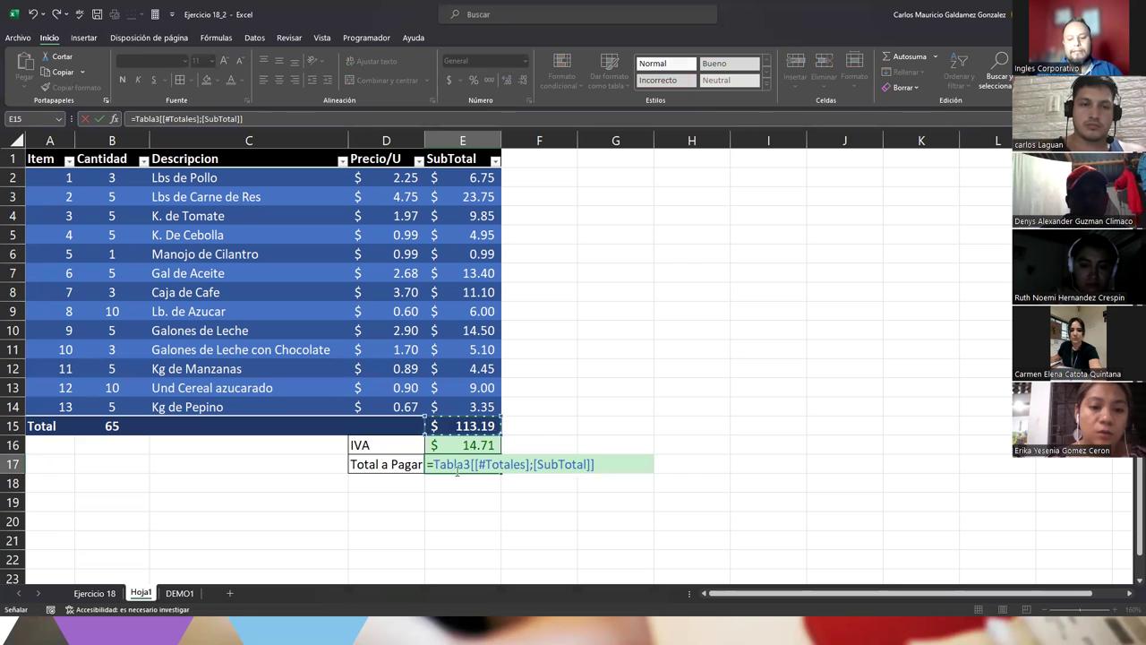
text(+)
key(Up)
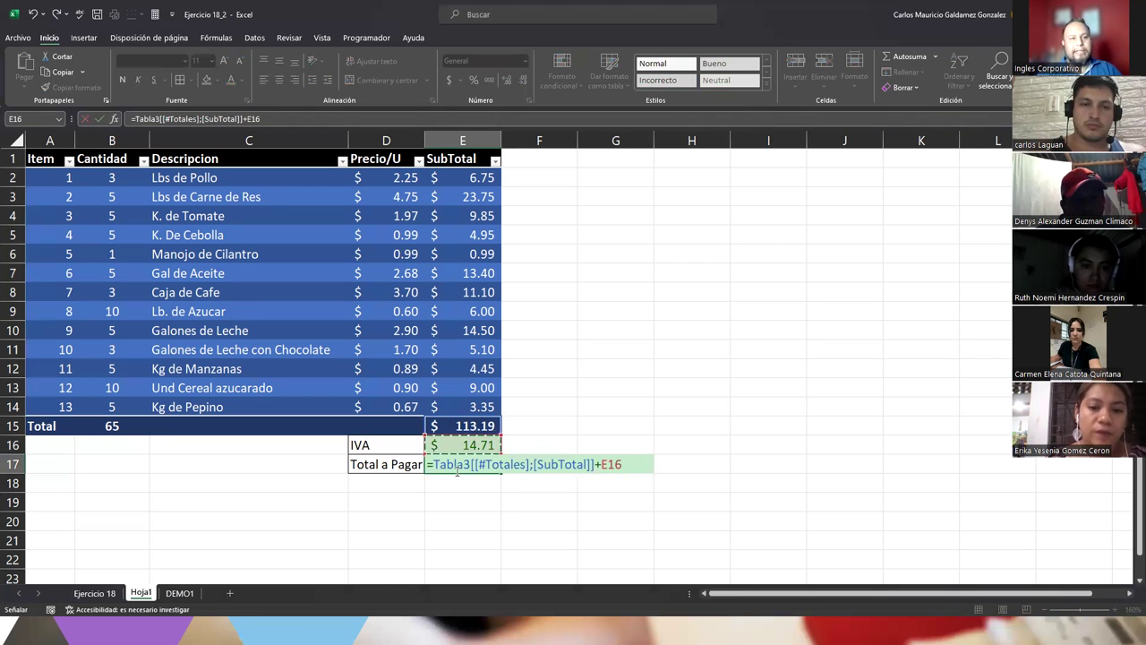
key(Return)
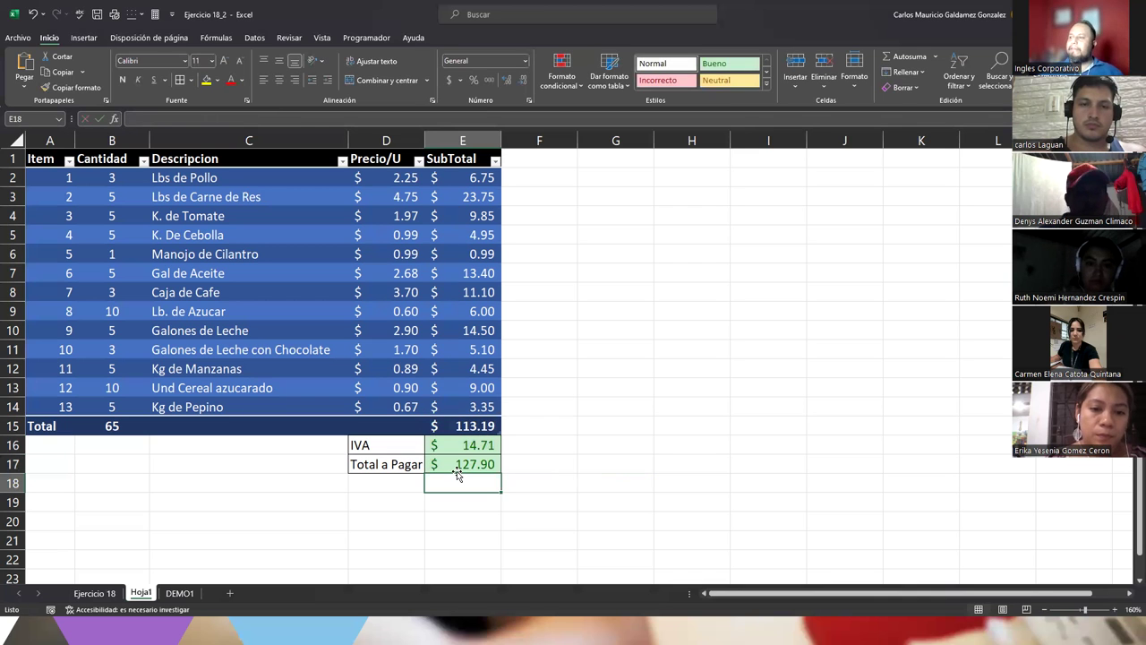
Apply the Incorrecto cell style to the Total a Pagar amount in E17
drag(96, 429, 112, 177)
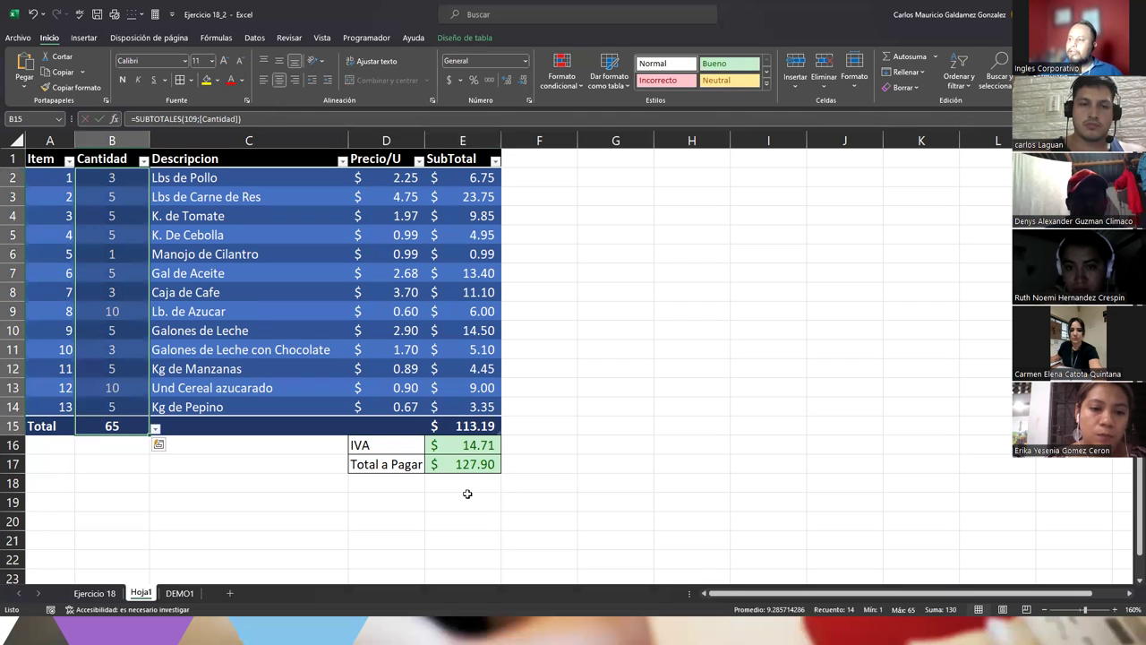
click(455, 466)
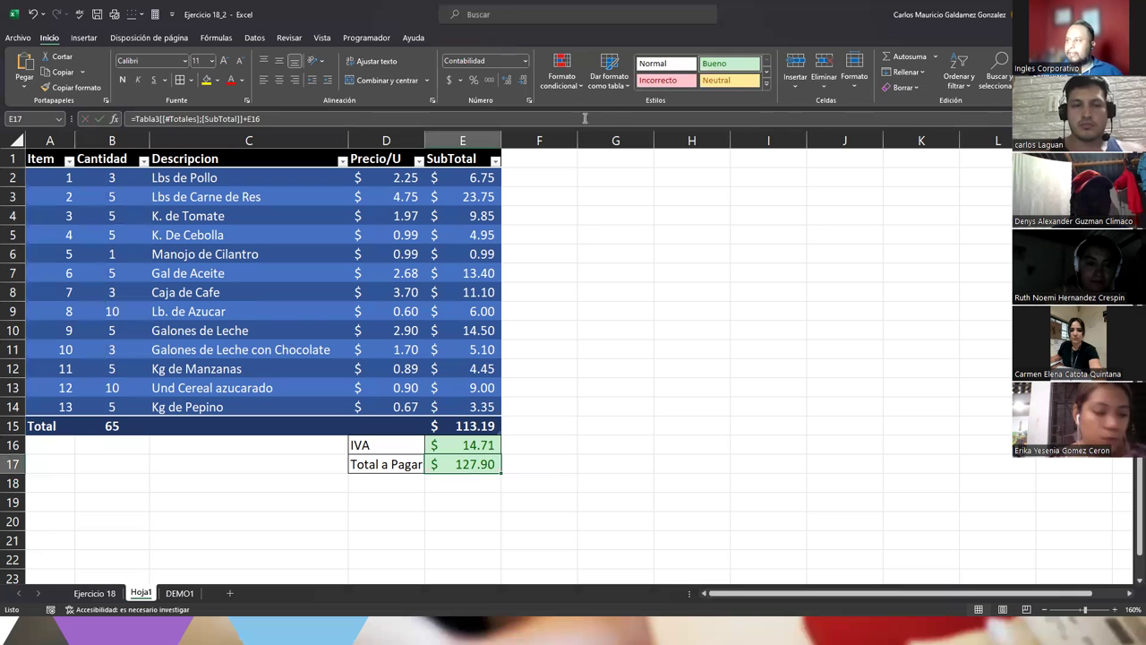
click(668, 80)
click(362, 477)
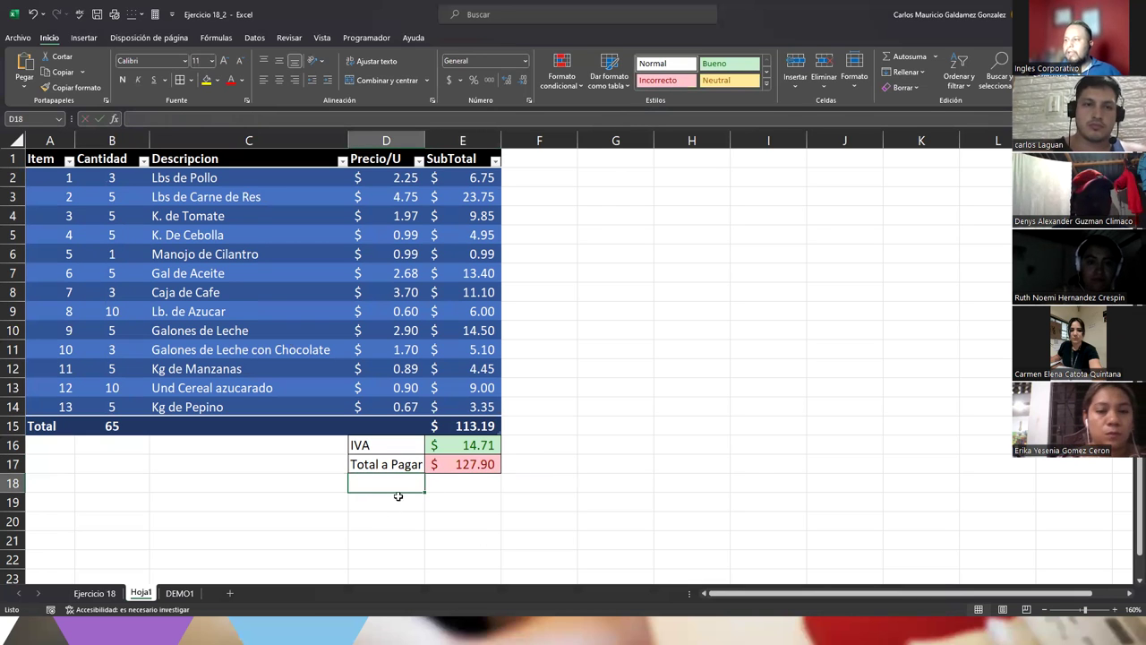
Center and bold the IVA and Total a Pagar labels in D16:D17, and bold the amount in E17
click(394, 447)
drag(386, 445, 376, 464)
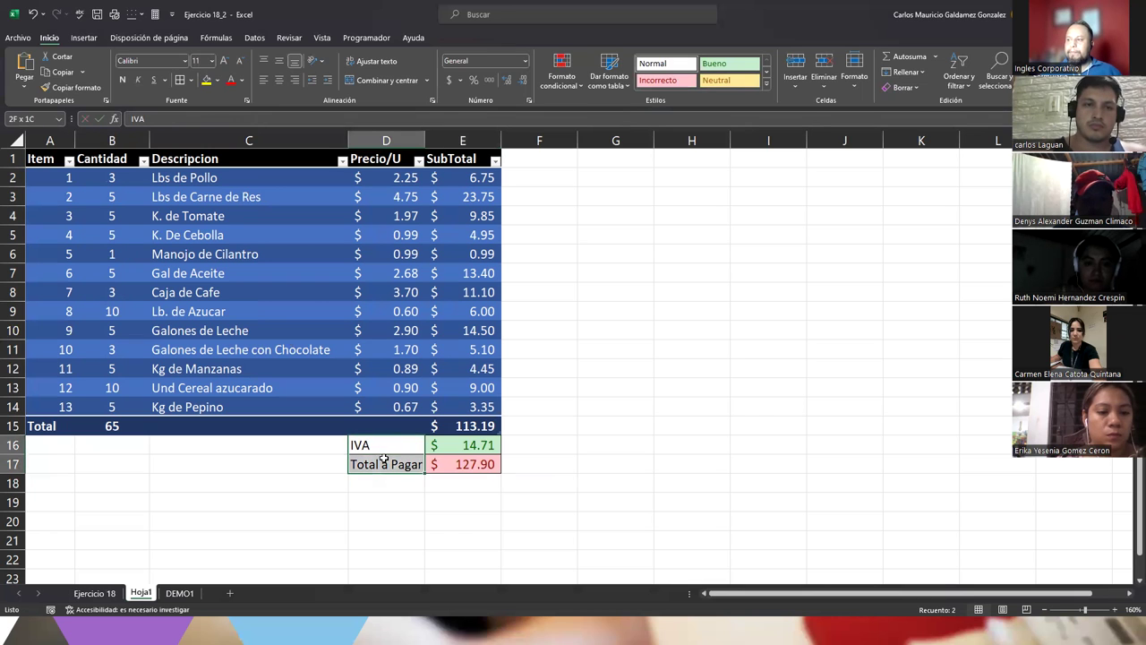
click(278, 80)
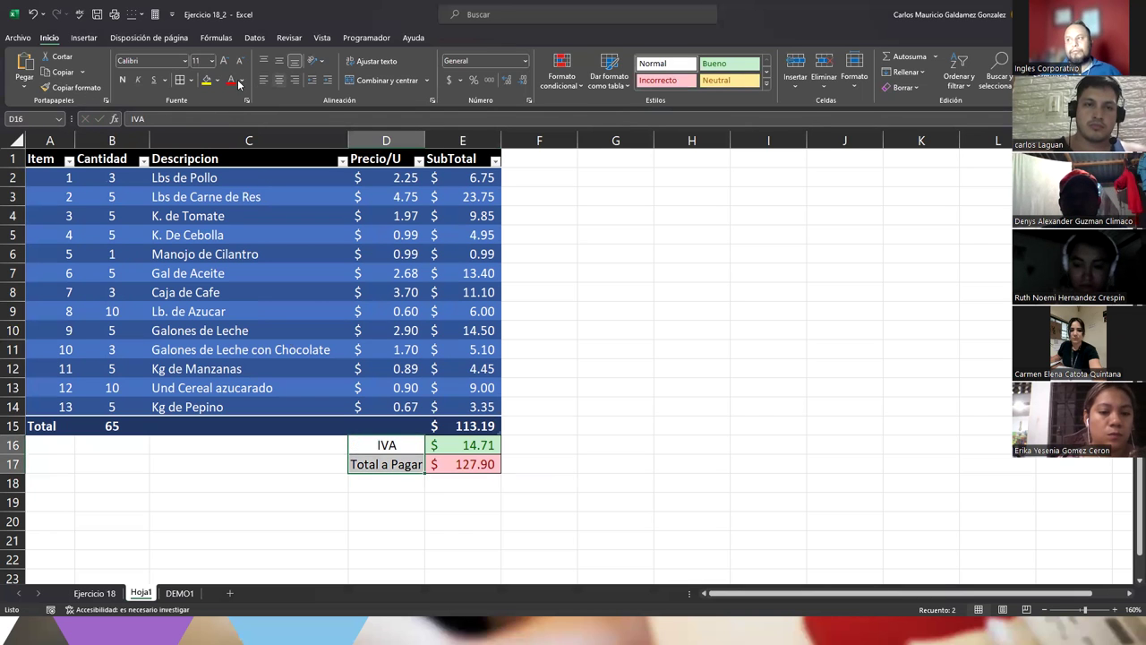
click(122, 80)
click(372, 514)
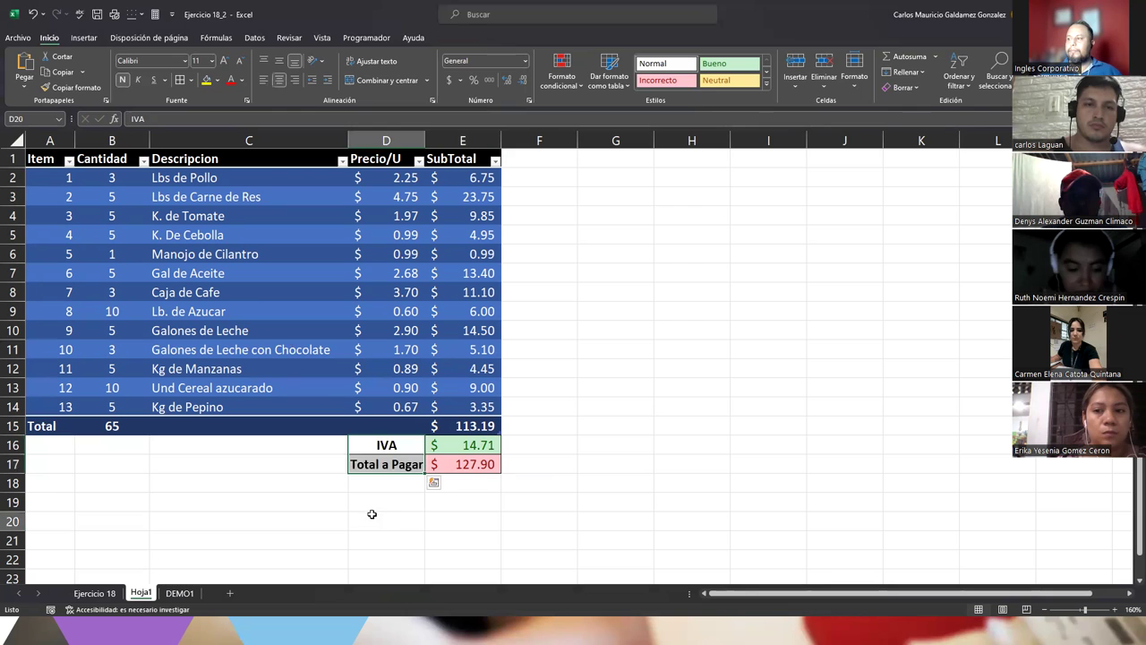
click(465, 463)
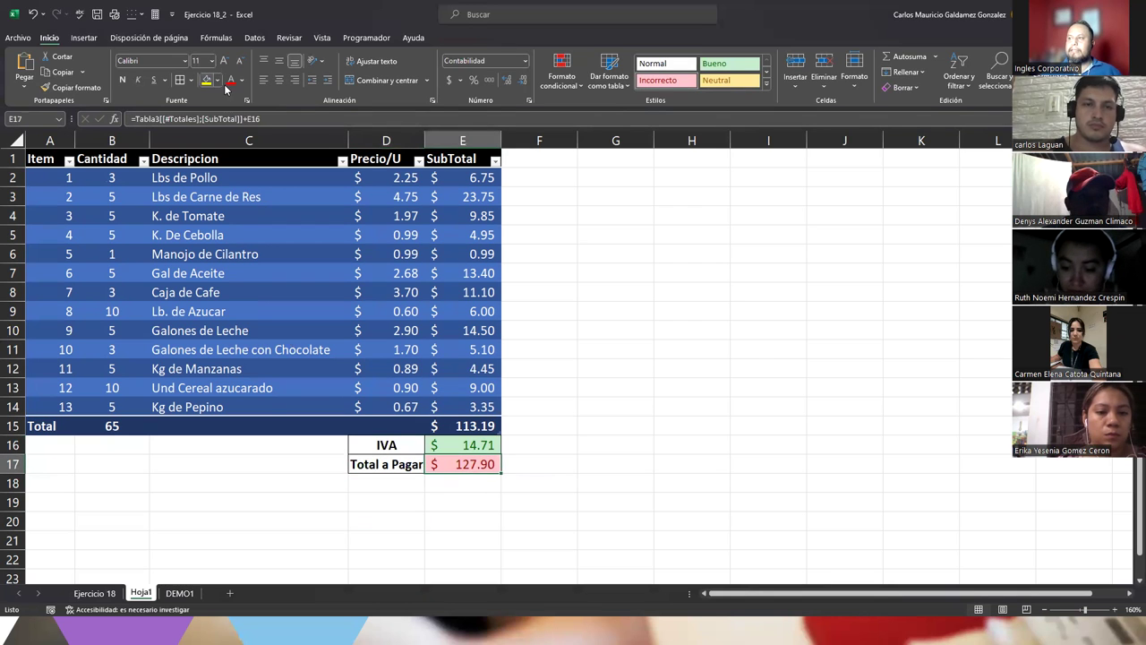
click(128, 82)
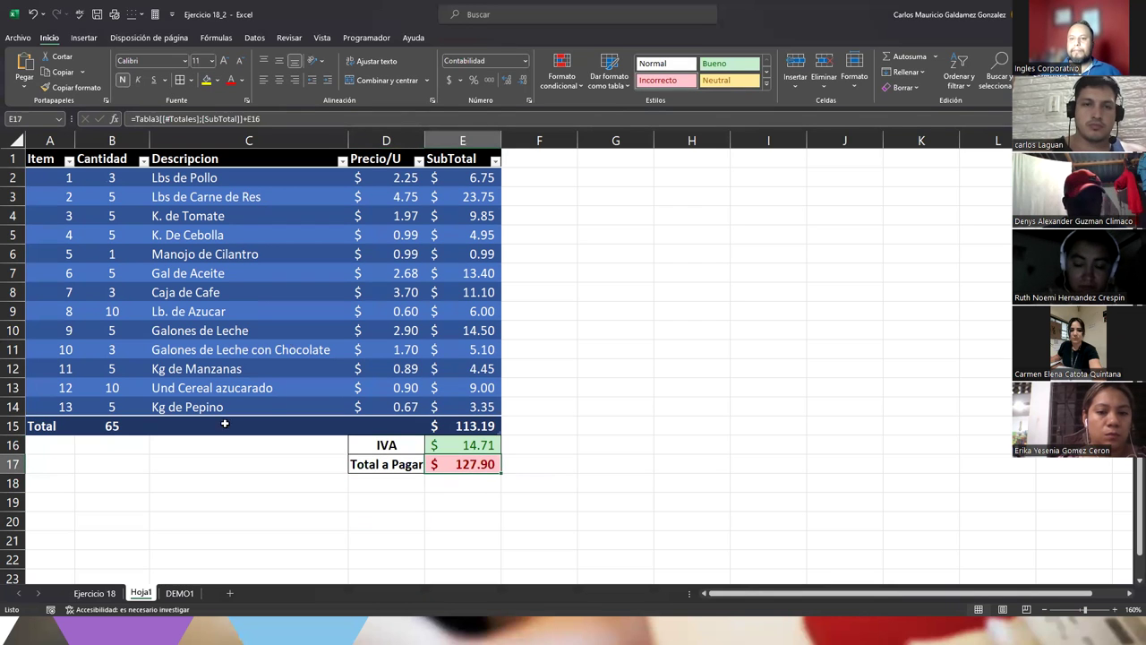
Try the dark orange and gold table styles on the items table, and settle on the dark grey style
click(398, 387)
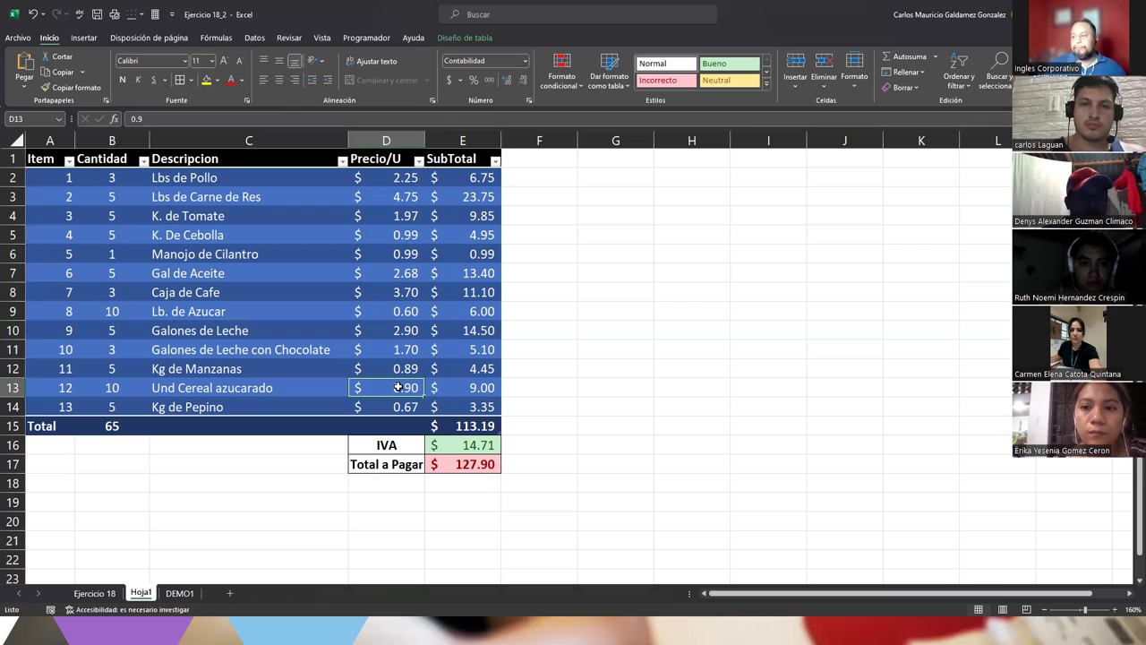
click(449, 40)
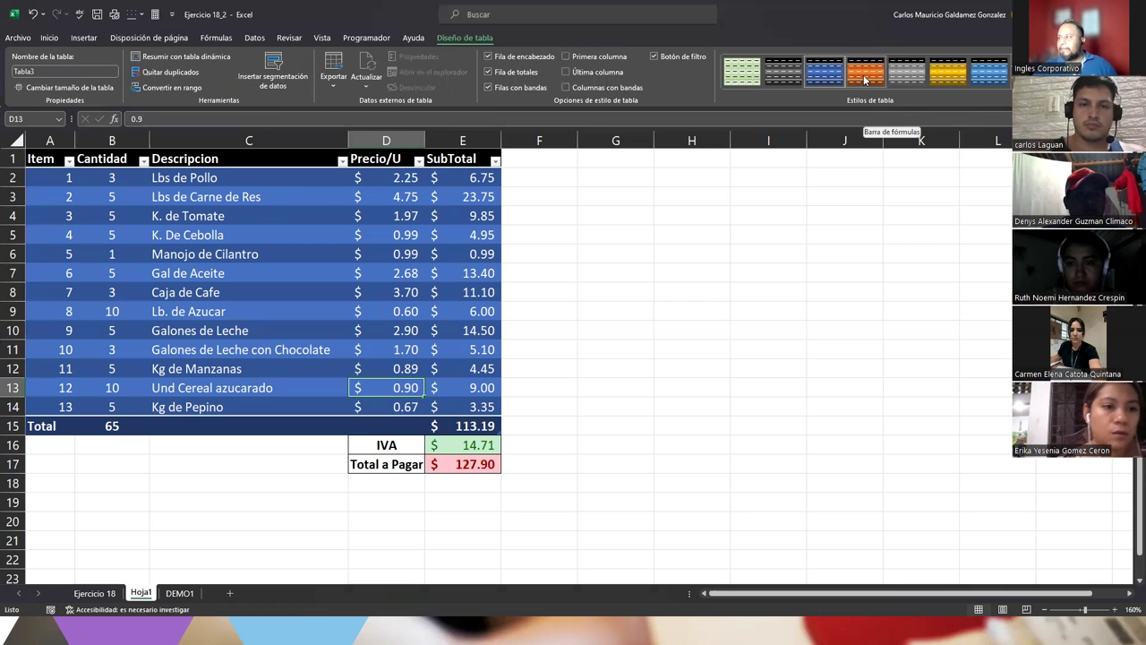
click(864, 75)
click(945, 78)
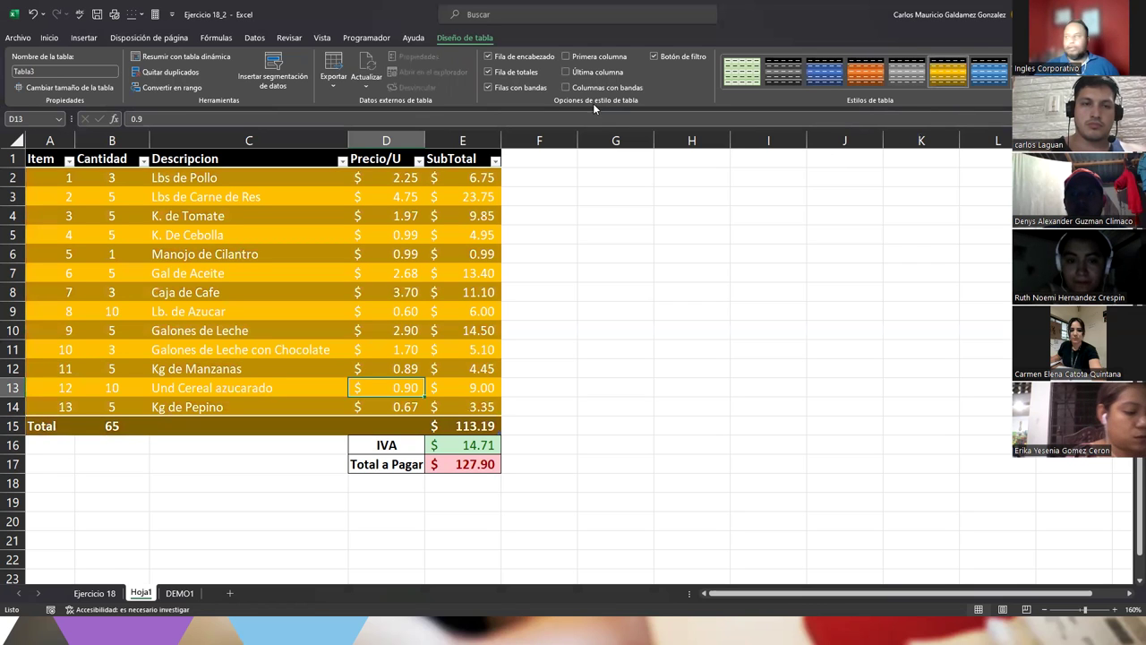
click(785, 78)
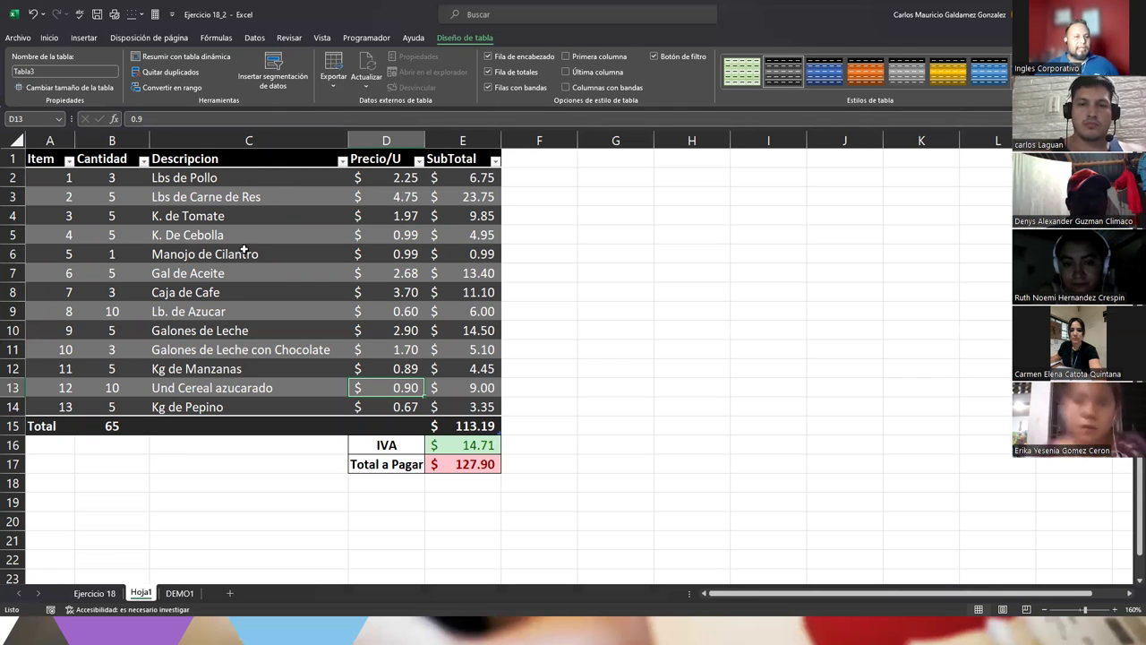
Try the Primera columna and Última columna style options on the table, and turn both off again
click(567, 61)
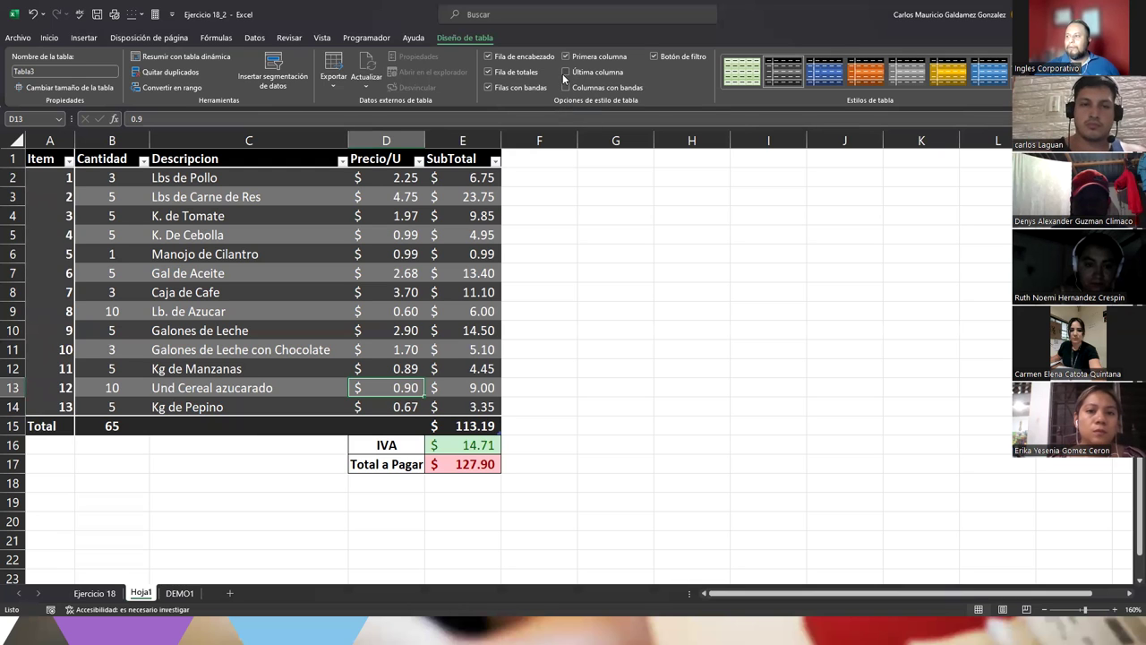
click(565, 72)
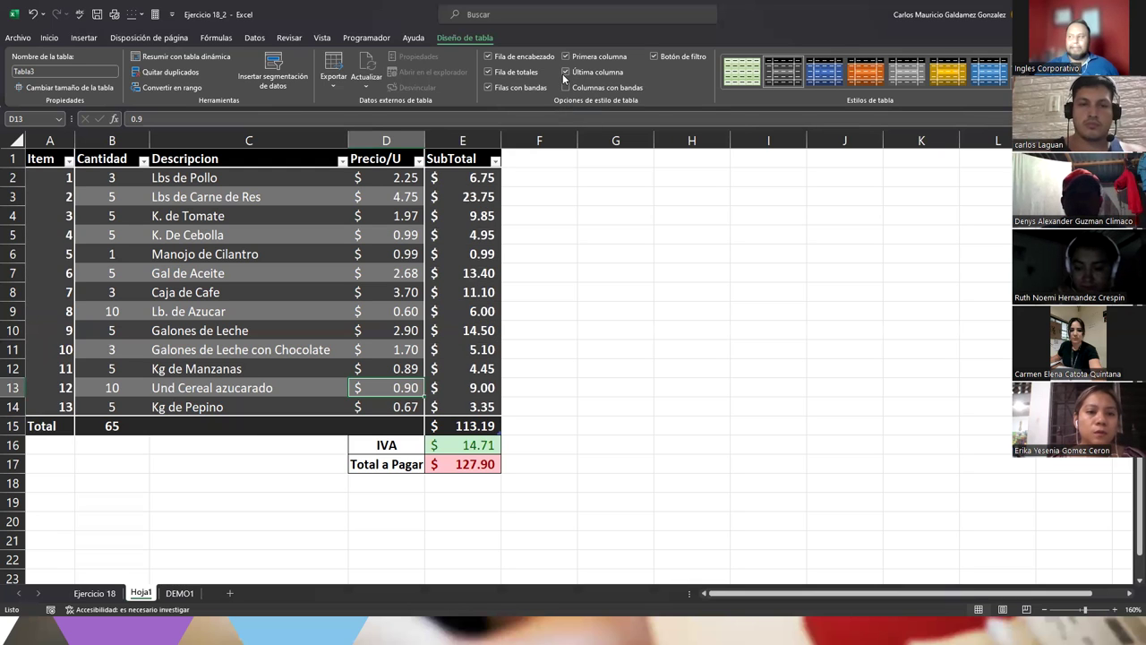
click(564, 77)
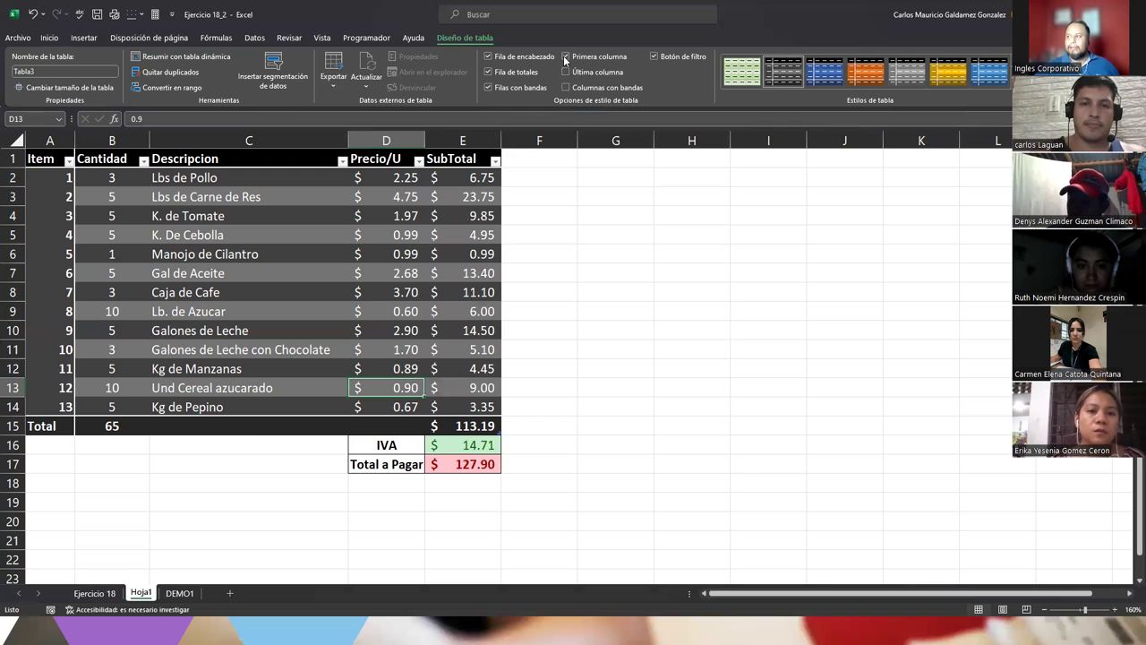
click(565, 56)
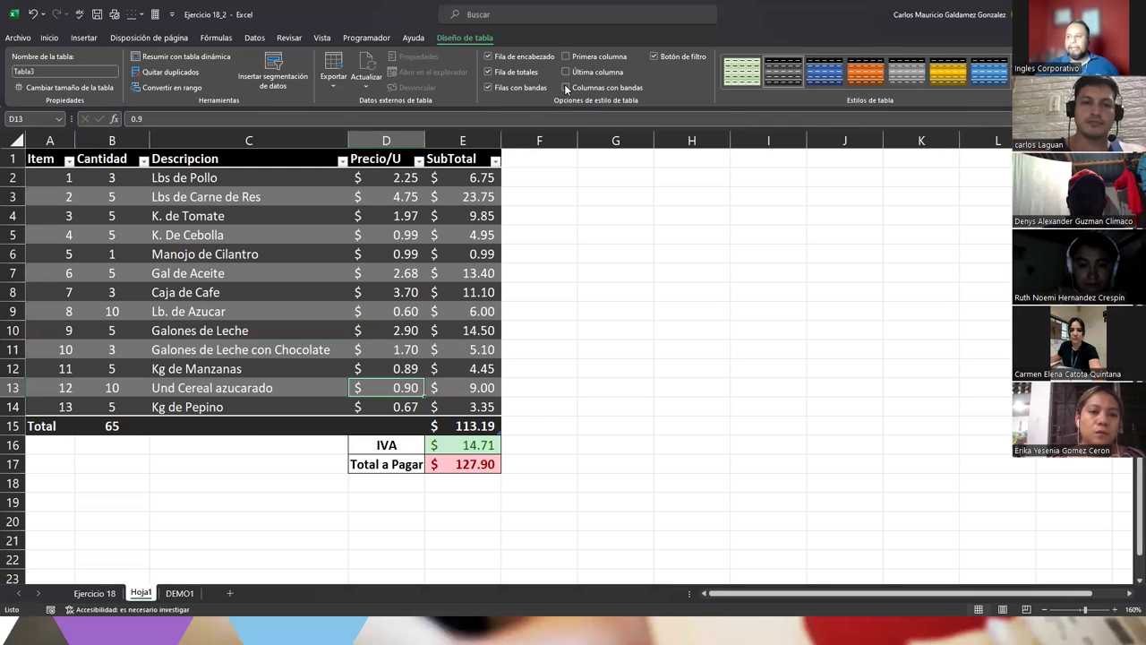
Try banded columns on the table with and without banded rows, and return to banded rows only
click(565, 86)
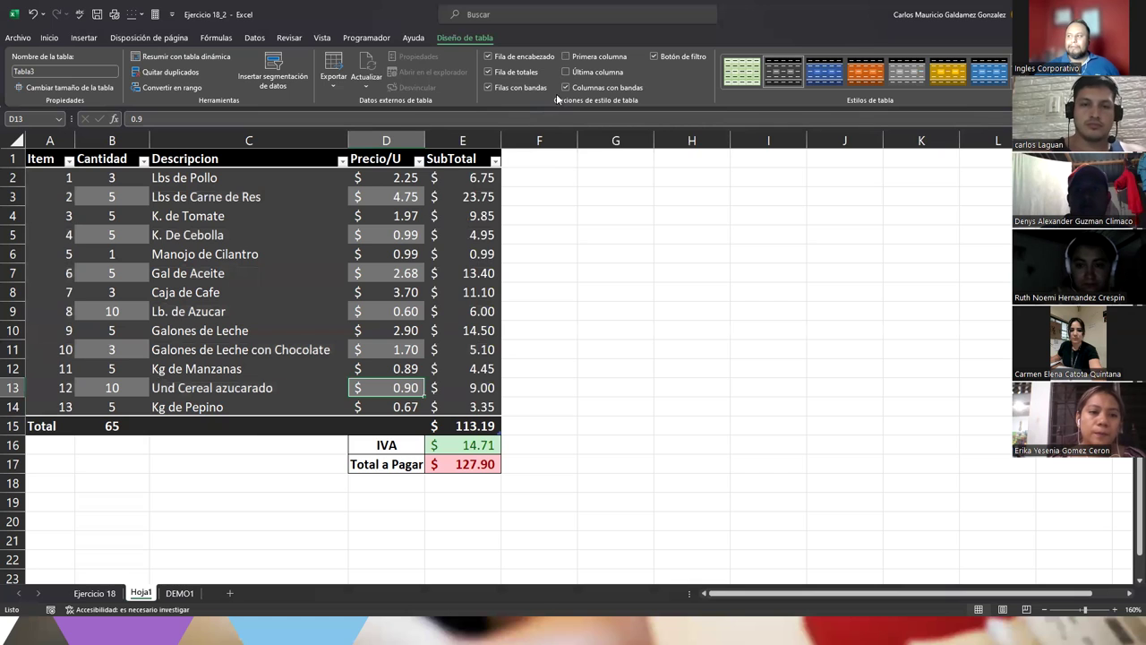
click(517, 87)
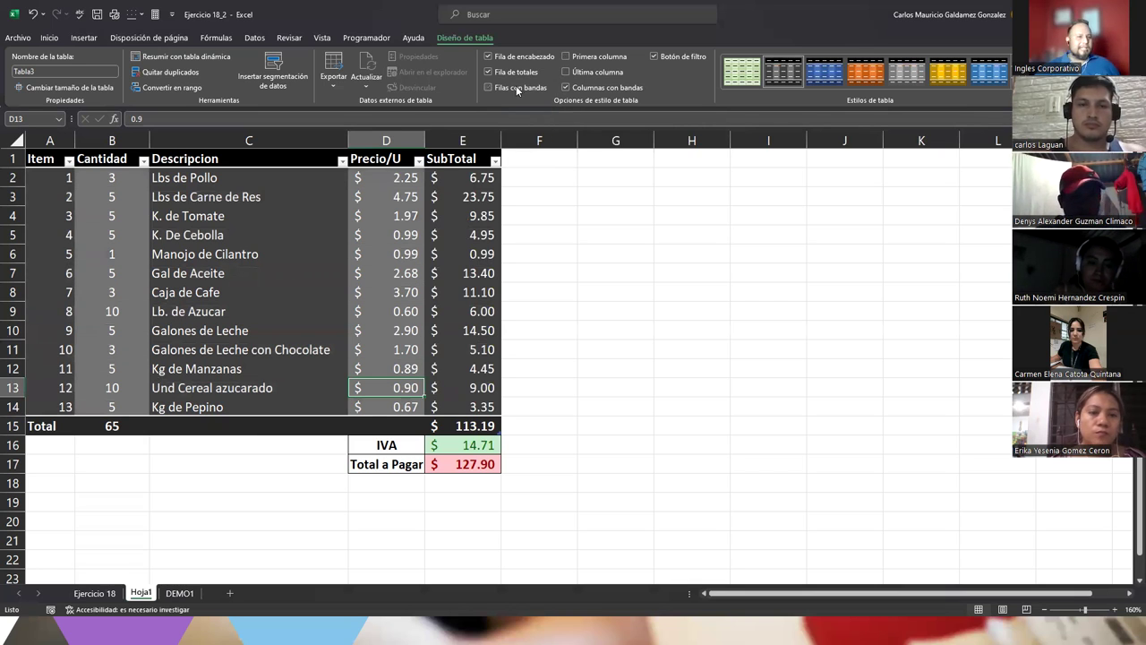
click(516, 87)
click(566, 87)
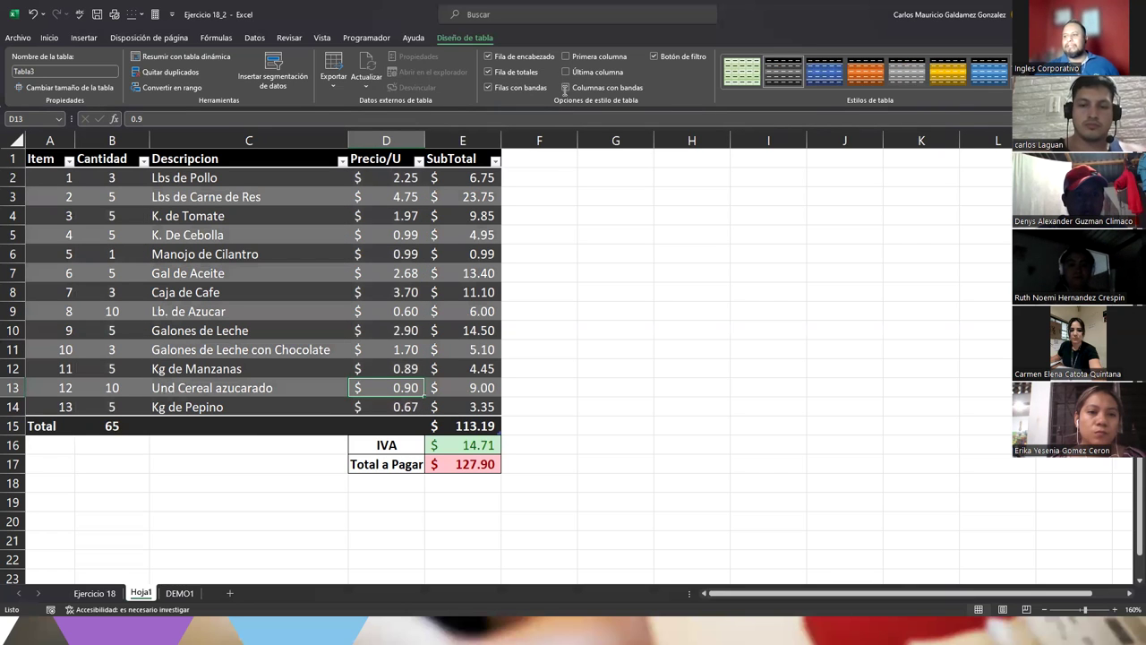
drag(63, 176, 461, 198)
drag(63, 215, 464, 219)
drag(38, 253, 457, 238)
click(457, 238)
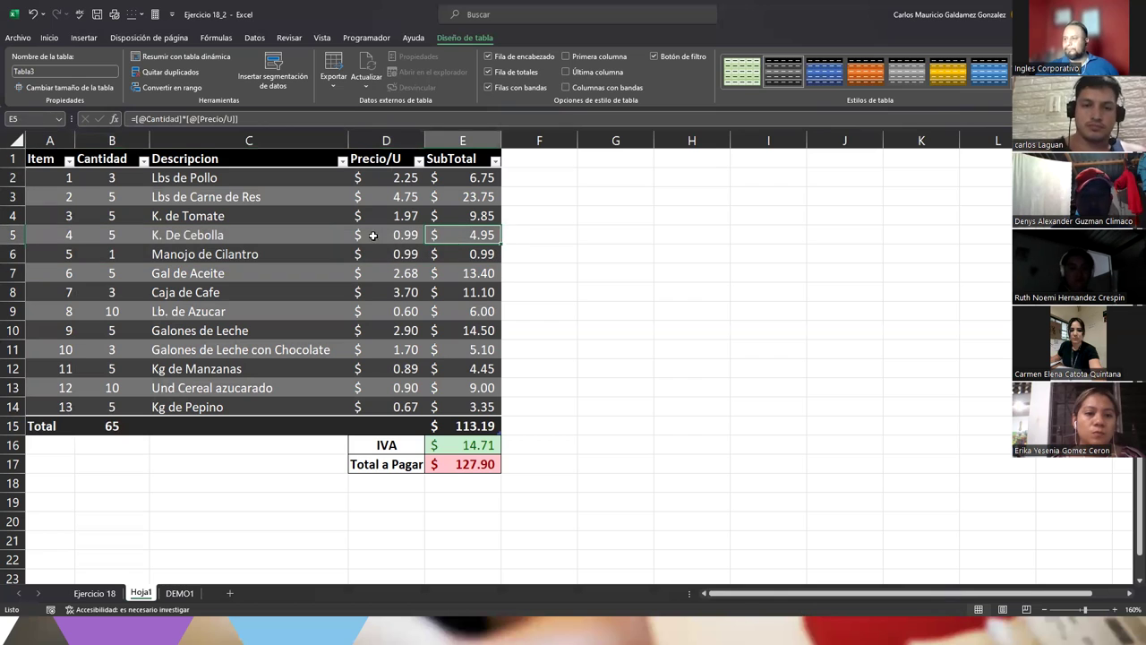
click(86, 271)
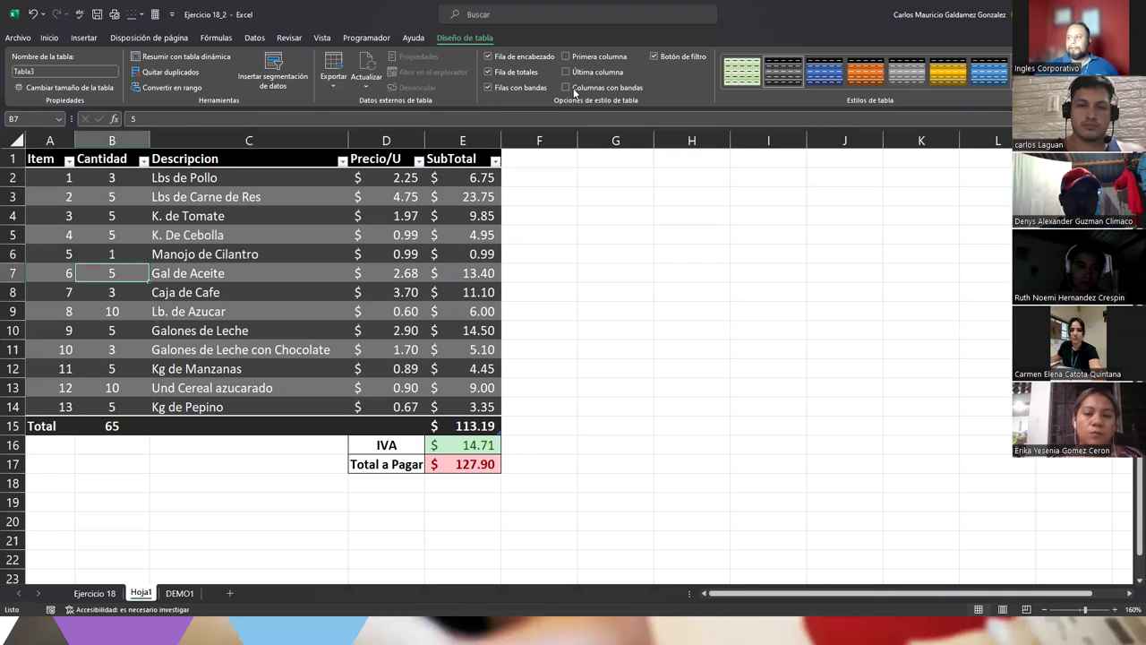
click(462, 162)
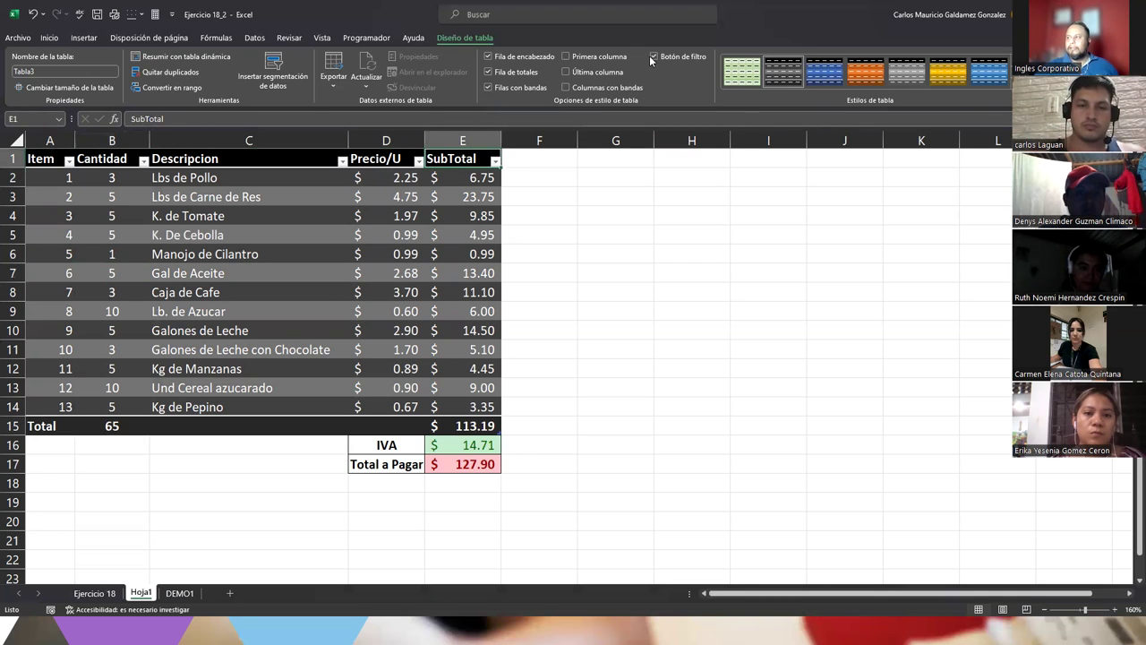
Hide the filter buttons in the items table's header row, and rename the table as Lista_Productos
click(227, 295)
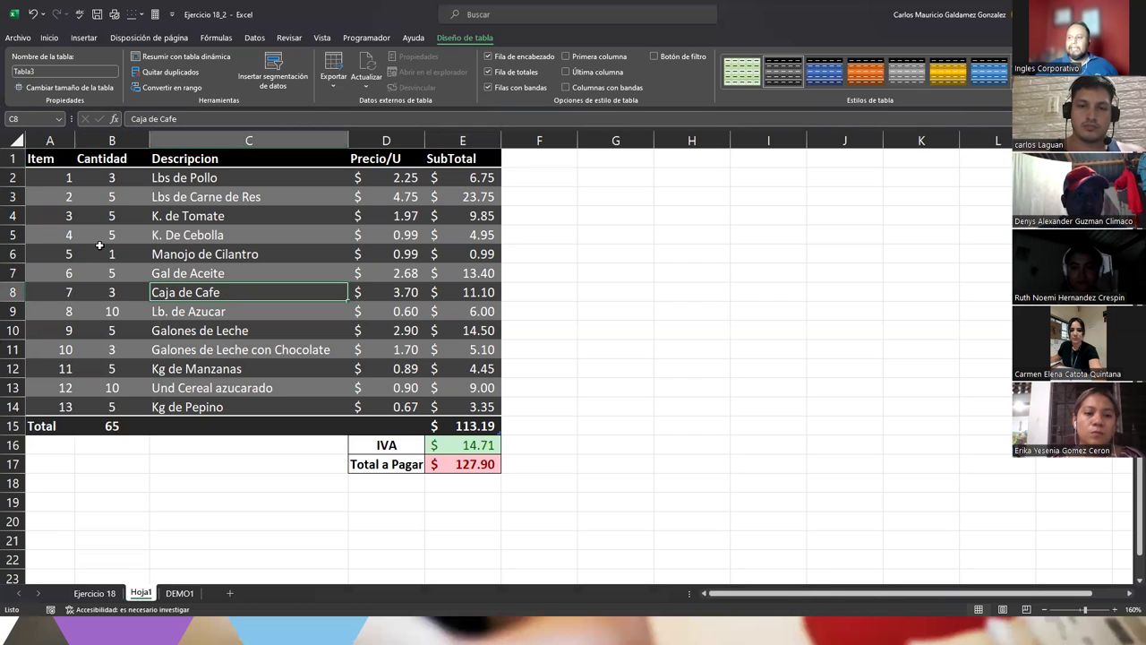
drag(52, 166, 450, 426)
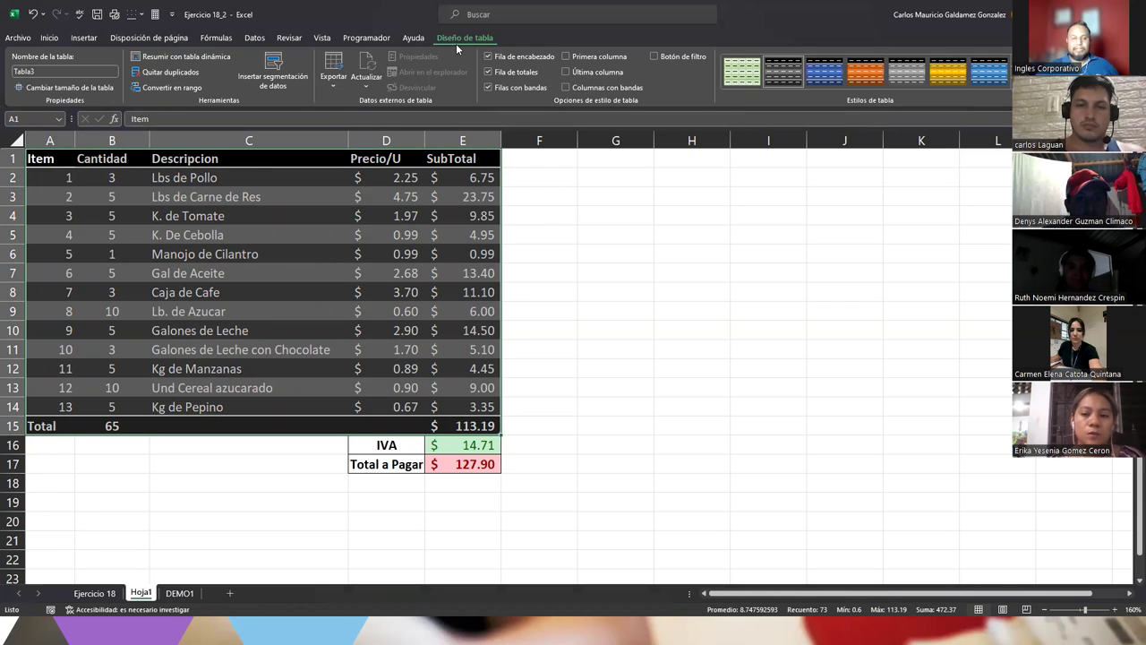
click(54, 74)
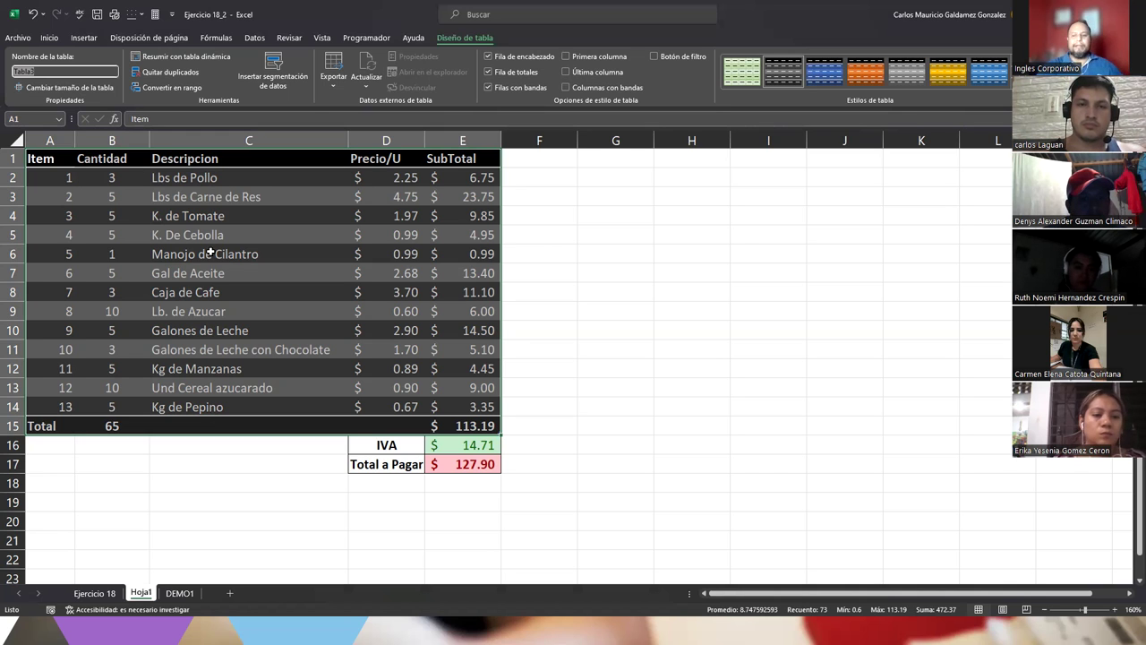
key(BackSpace)
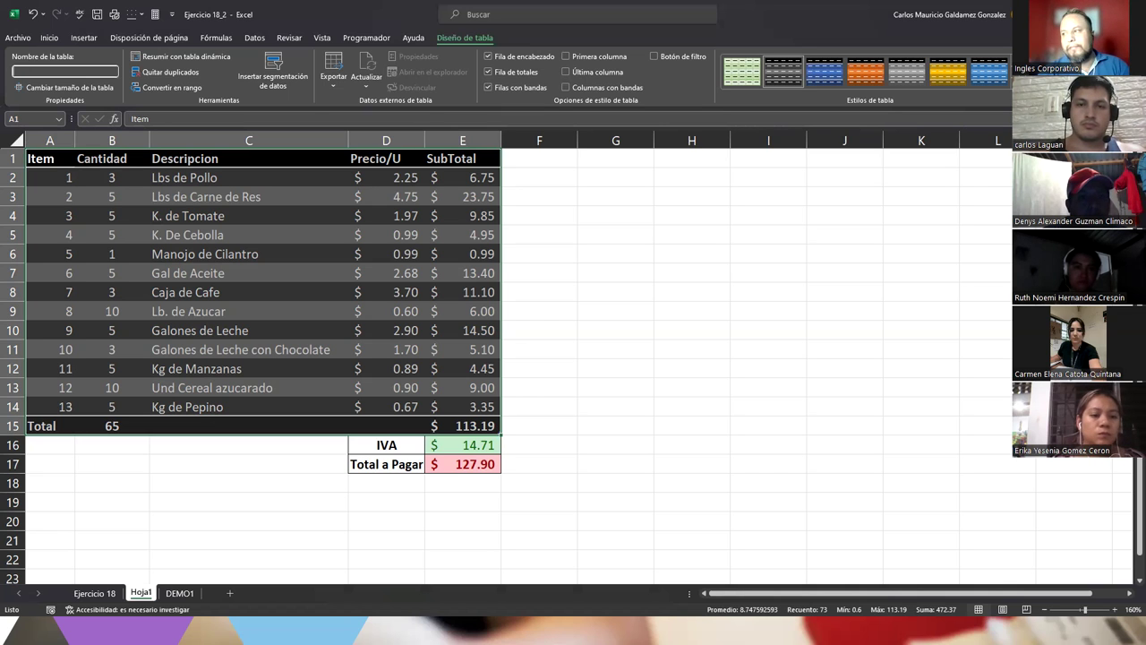
text(Lista_Pr)
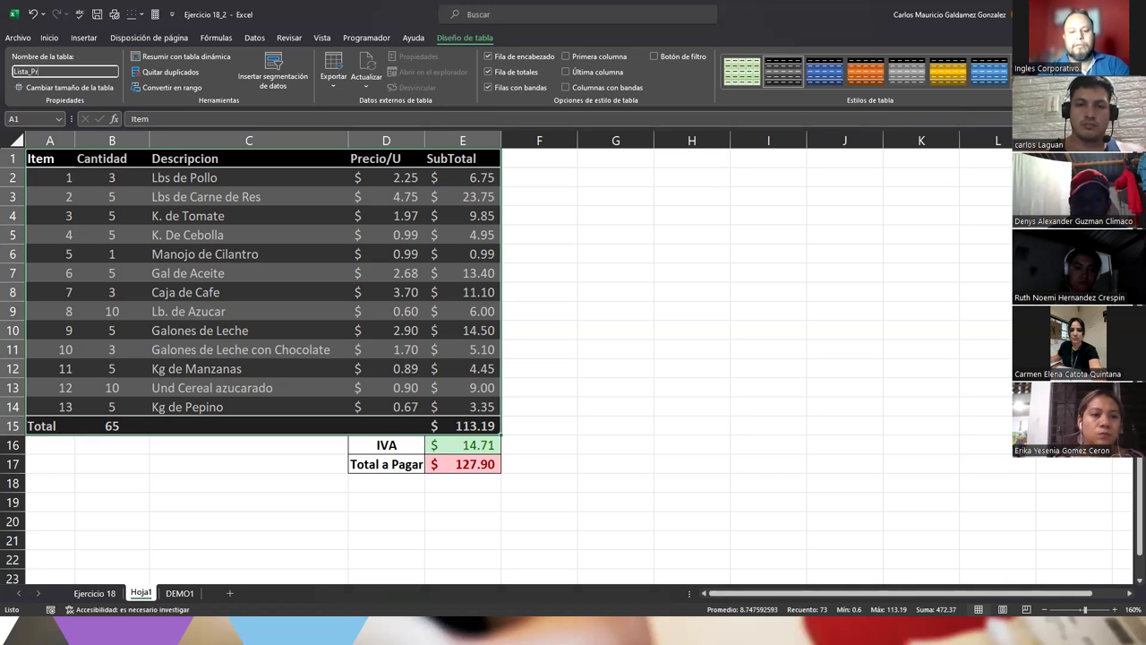
text(oductos)
key(Return)
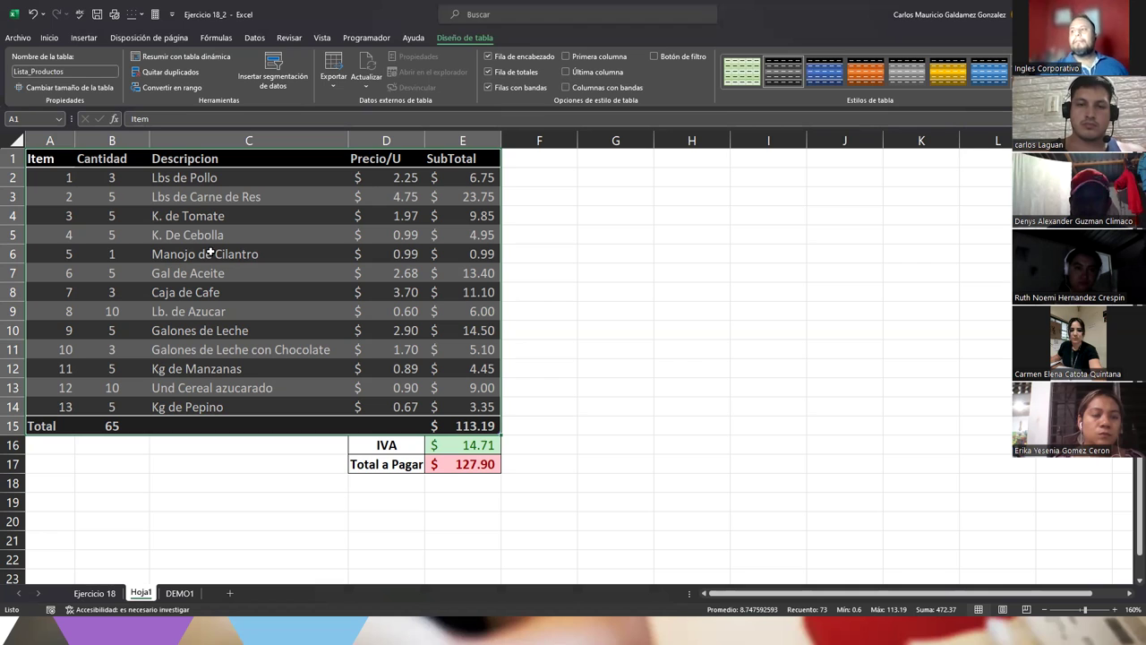
Try to rename the table with a space inserted after the underscore, as "Lista_ Productos"
click(35, 70)
click(34, 71)
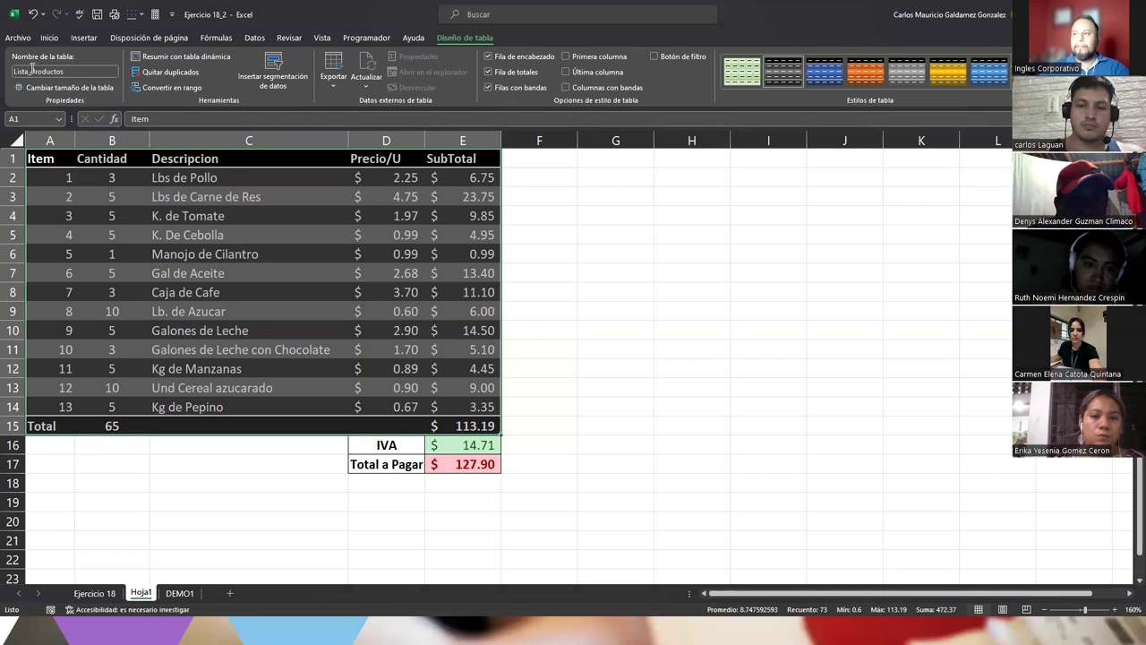
click(63, 118)
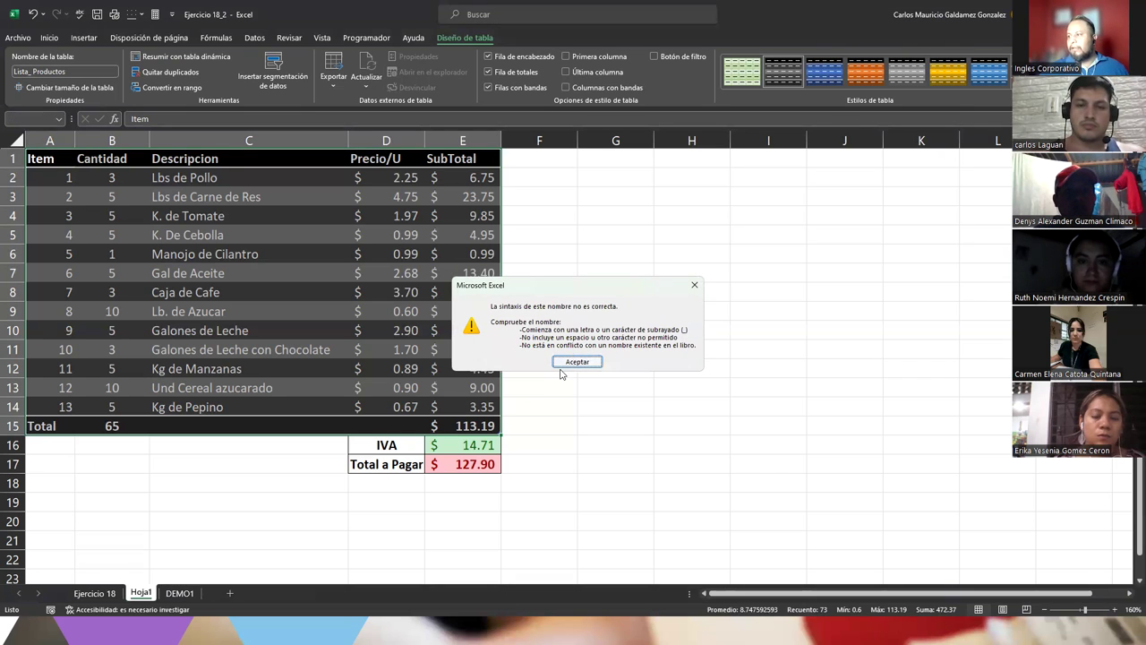
click(567, 363)
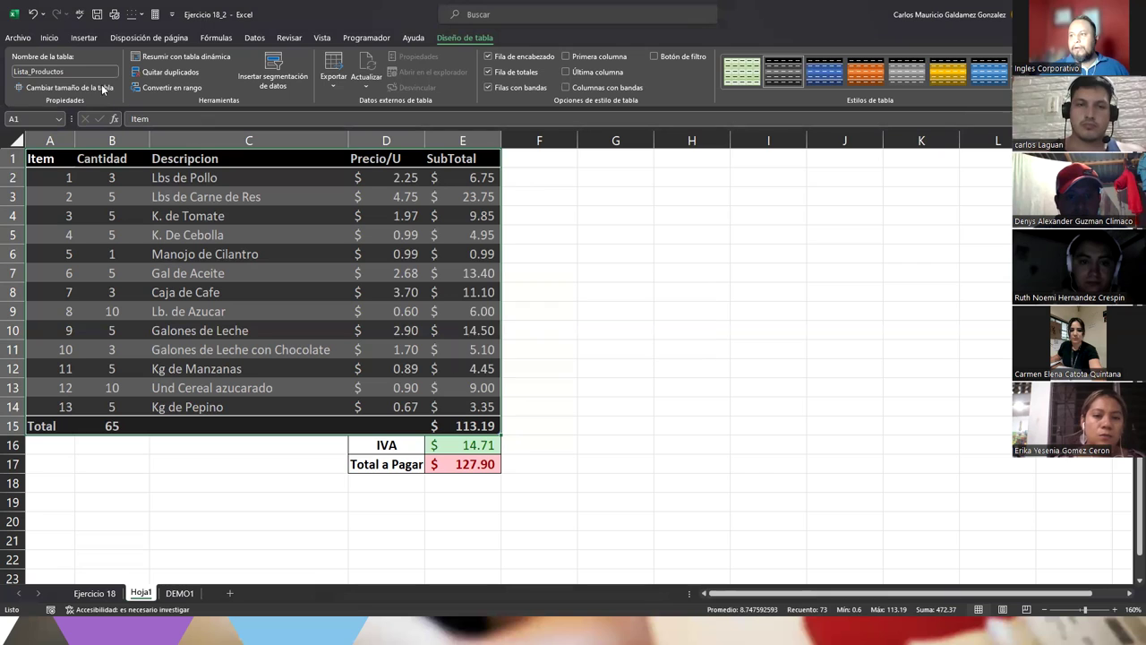
click(81, 72)
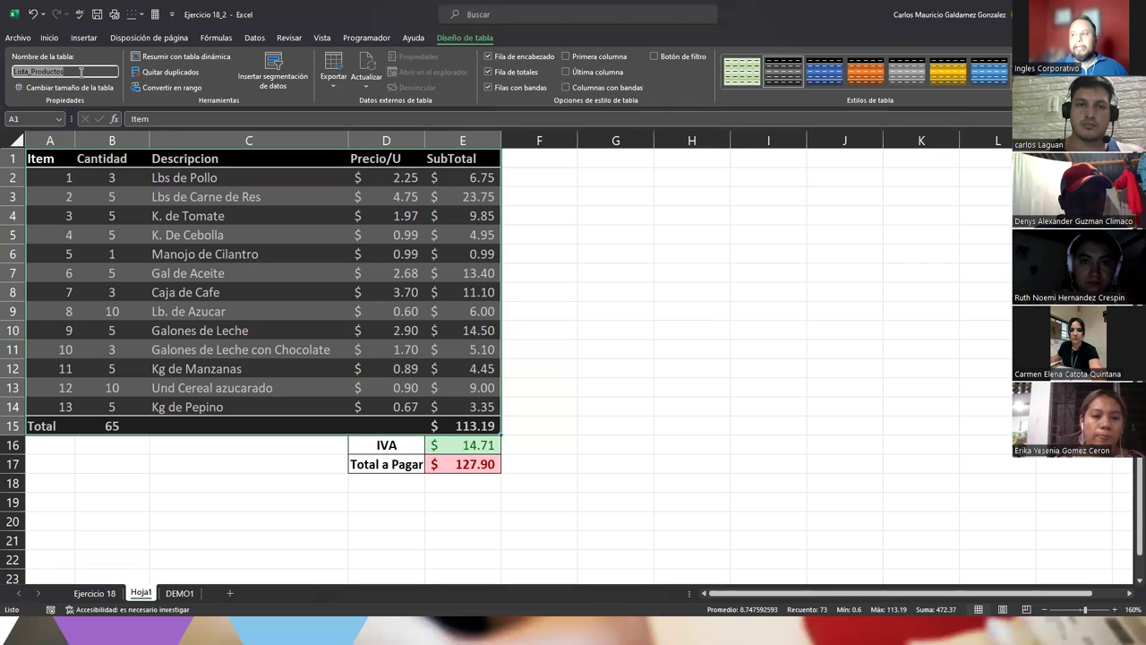
click(81, 71)
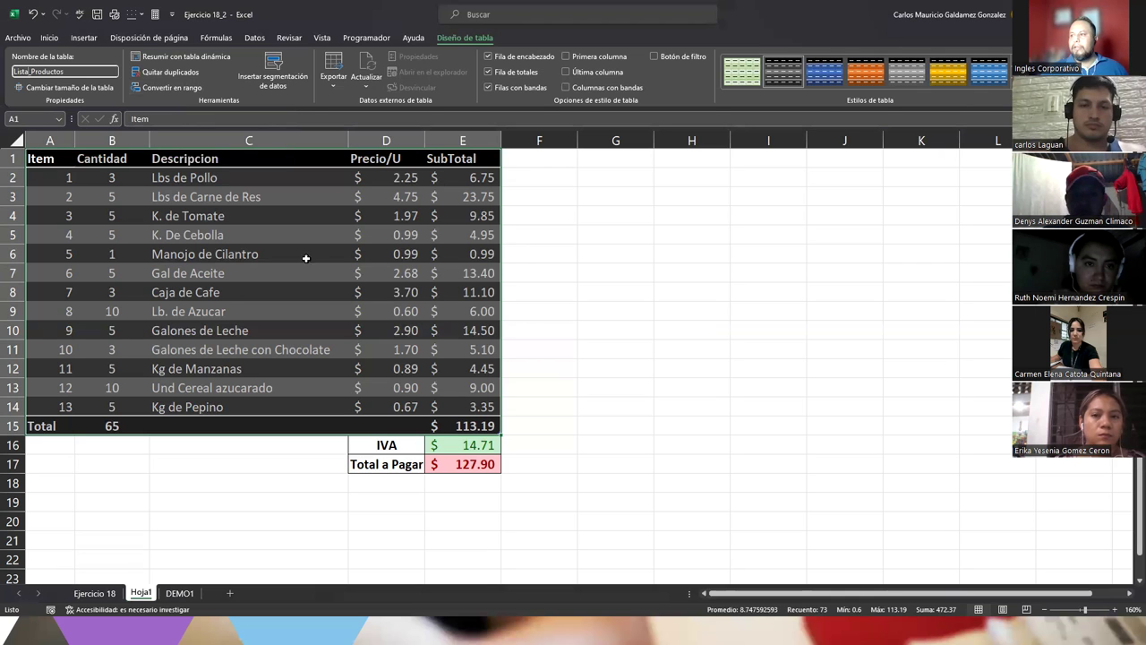
Apply the light green banded table style to the items table
click(228, 291)
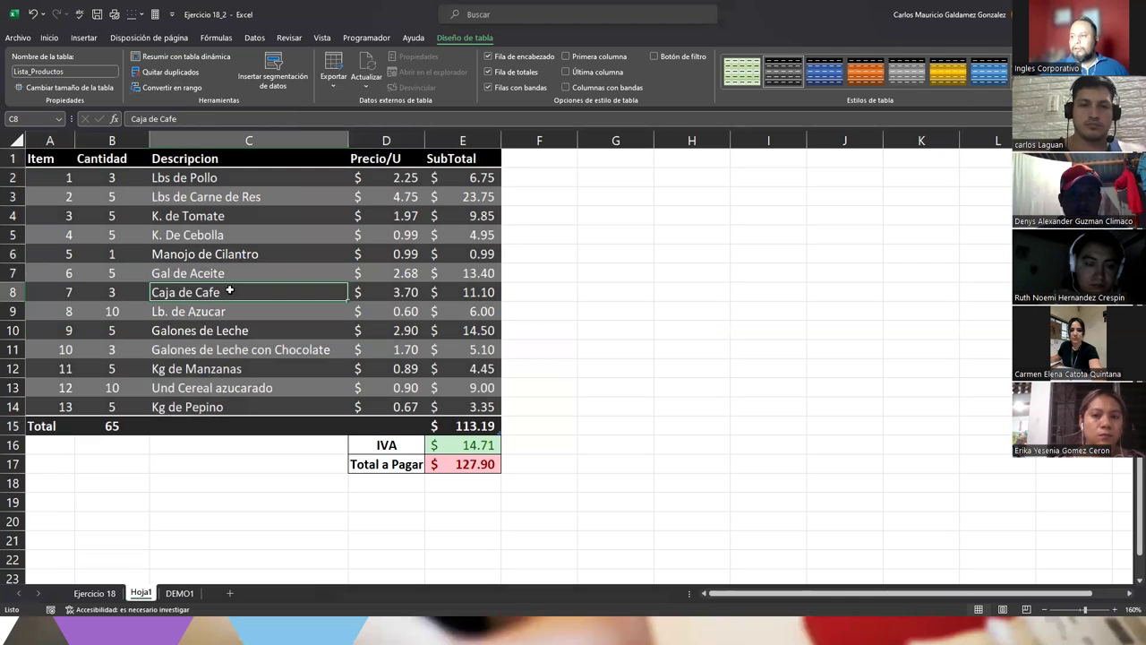
click(742, 83)
click(203, 369)
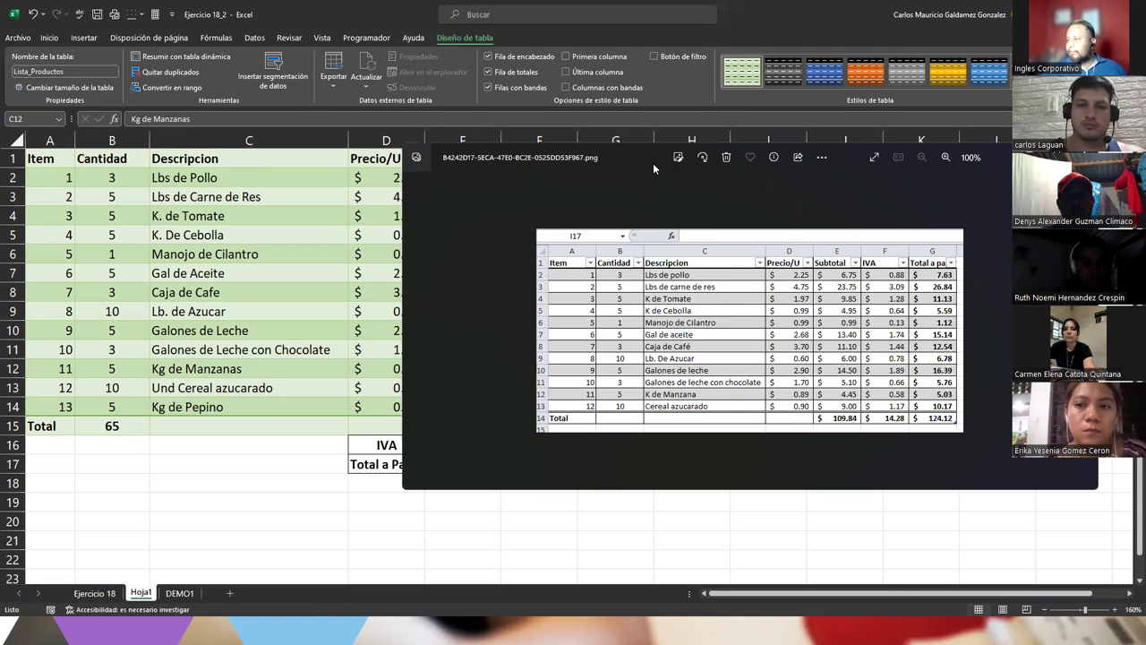
Compare the item rows of the table on Hoja1 with the reference image of the finished table
drag(653, 163, 765, 107)
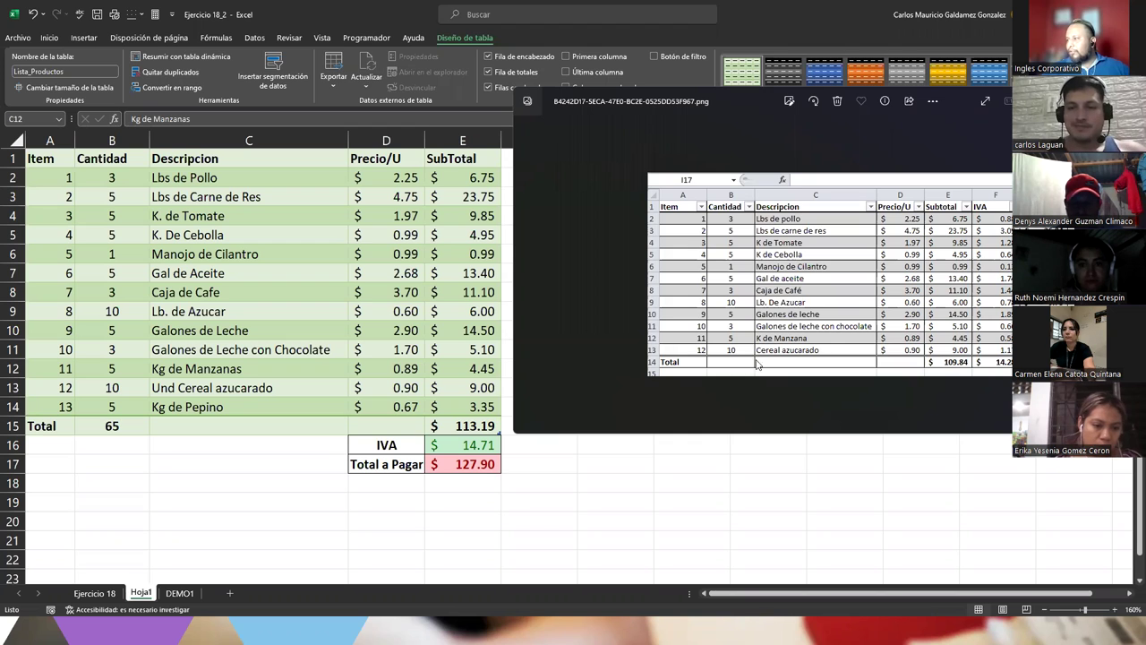
key(alt+Tab)
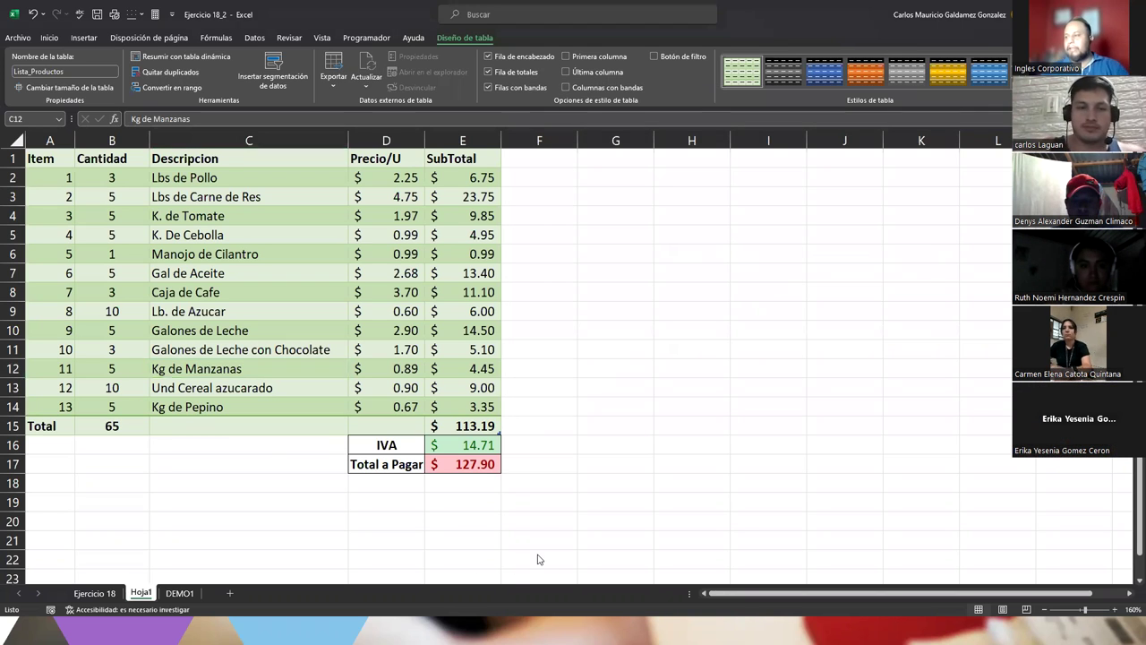
key(alt+Tab)
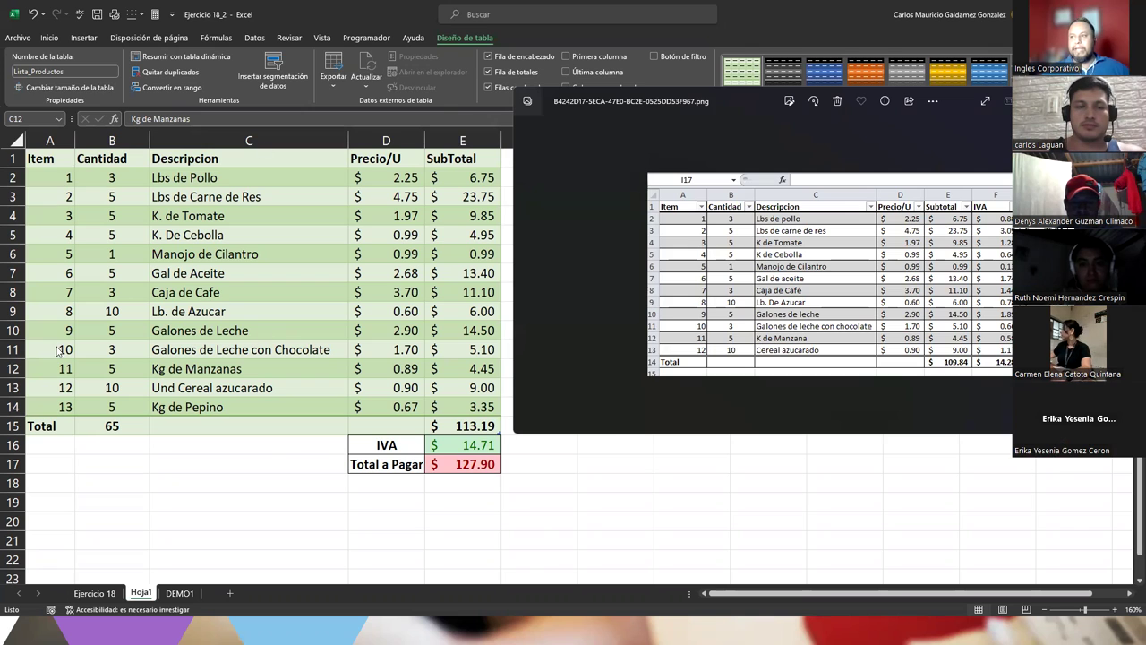
click(123, 417)
click(230, 392)
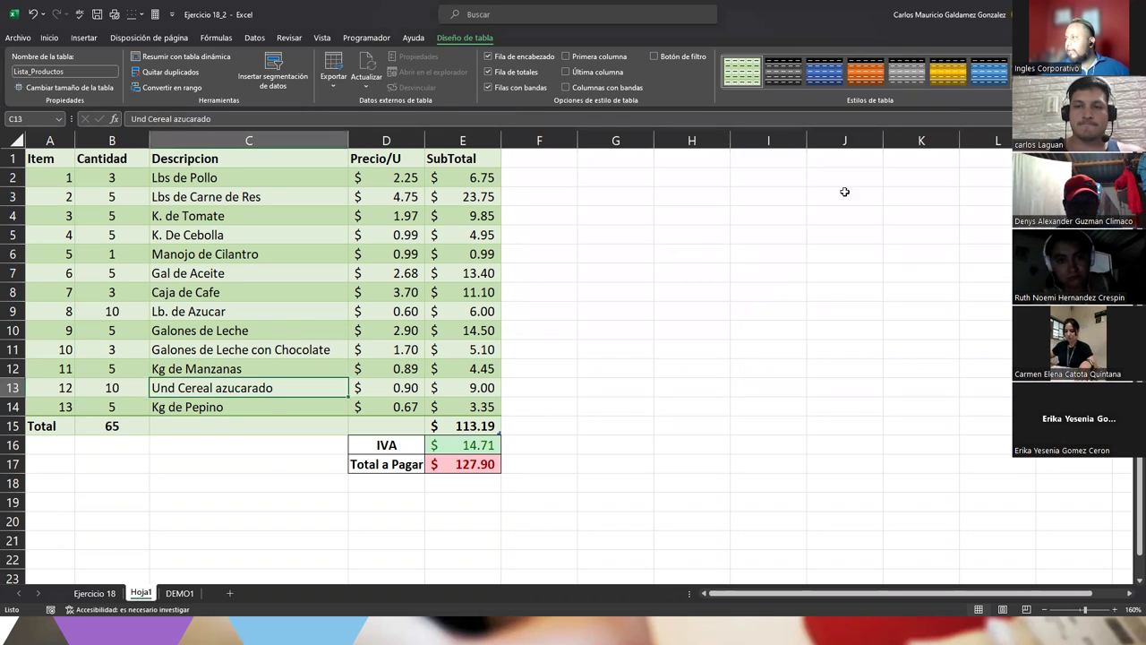
Delete the item 13 record, Kg de Pepino, through the data form, and close the form and the reference image
click(50, 37)
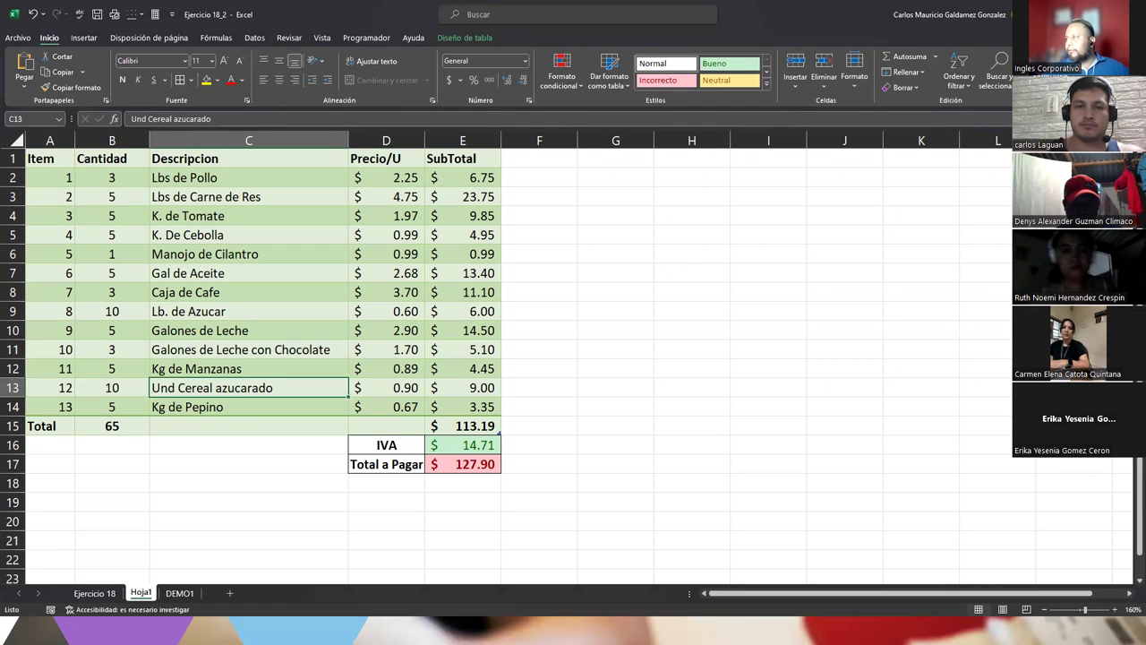
click(155, 14)
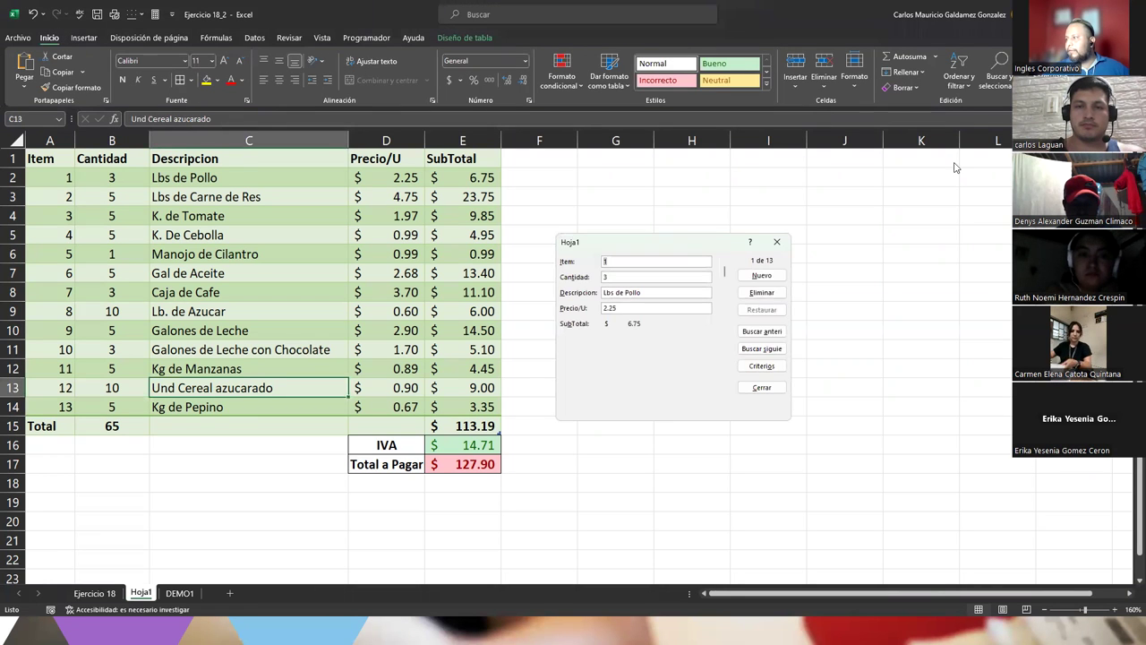
click(763, 349)
click(763, 349)
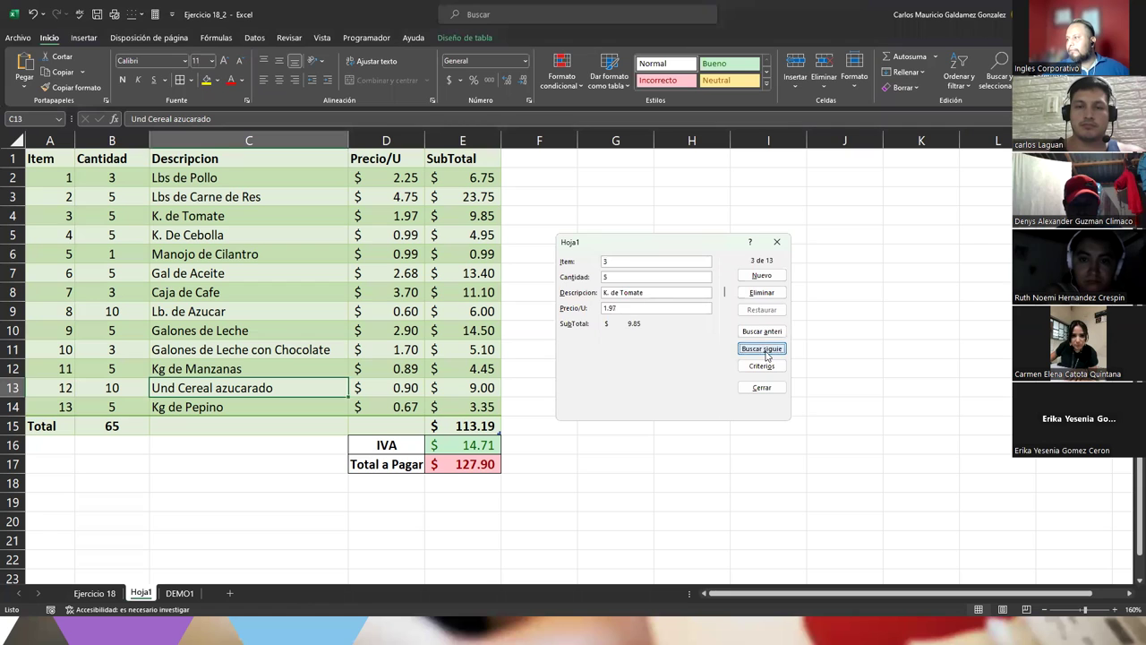
drag(724, 294, 722, 414)
click(725, 262)
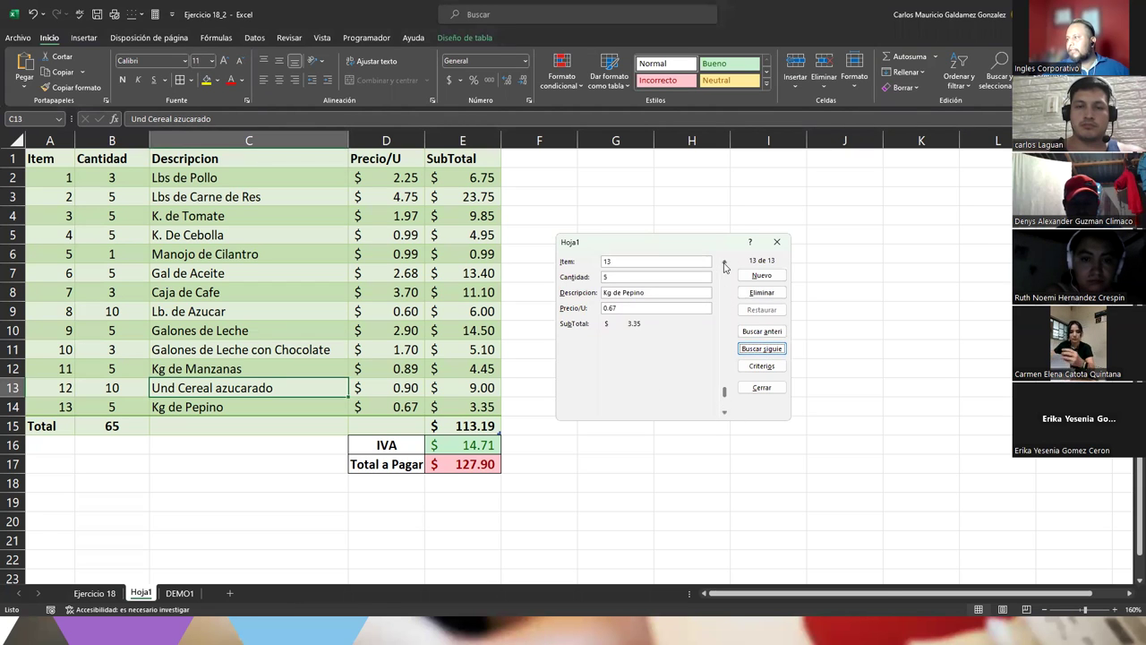
click(760, 292)
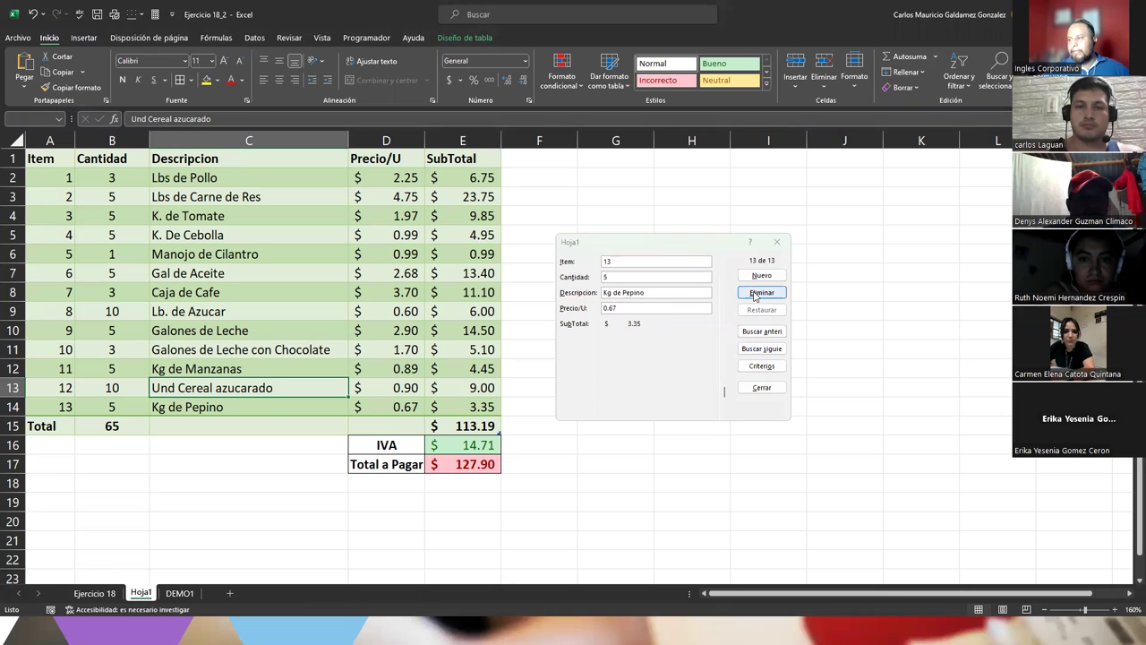
click(546, 349)
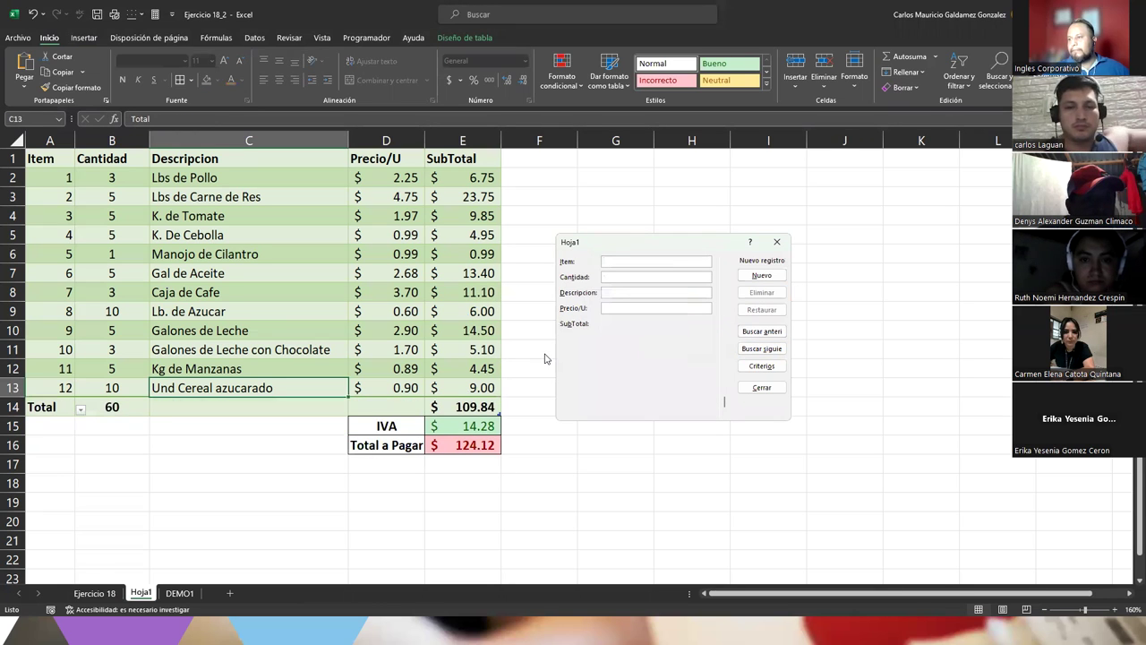
click(781, 243)
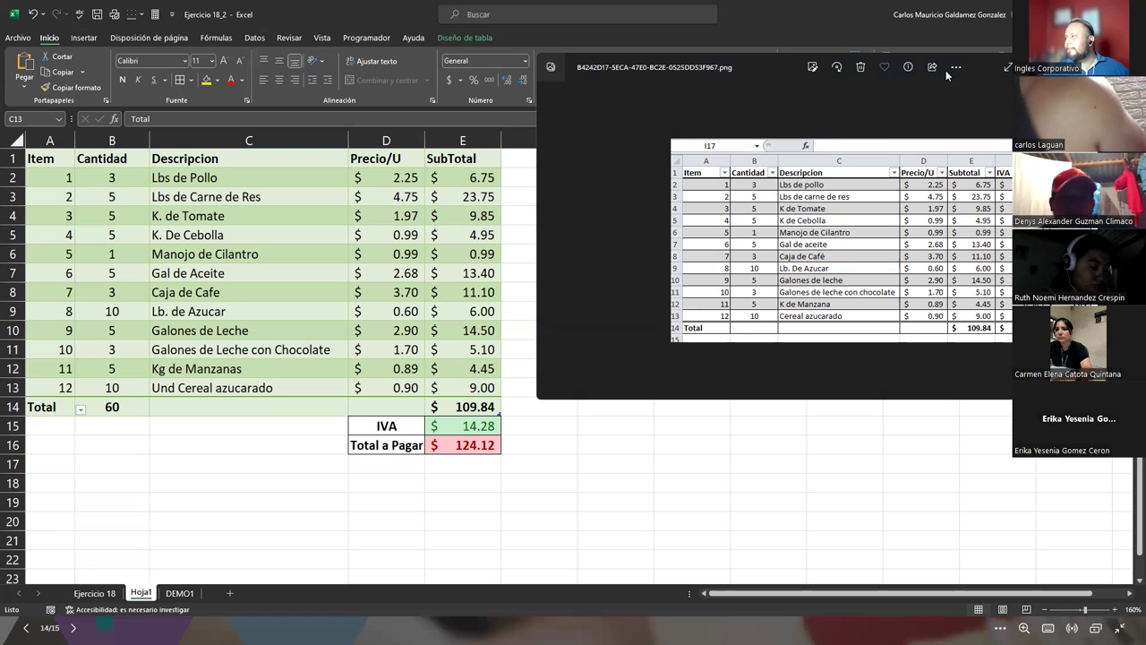
key(alt+F4)
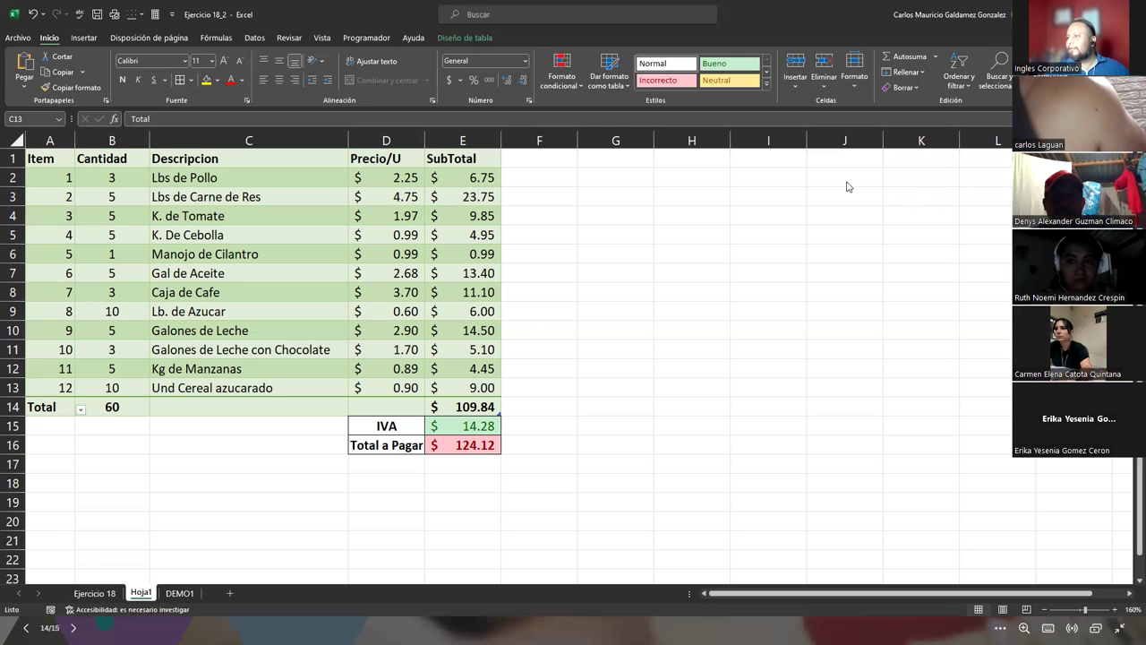
Review the sales and commission table with its total row and practice notes on the DEMO1 sheet
click(175, 594)
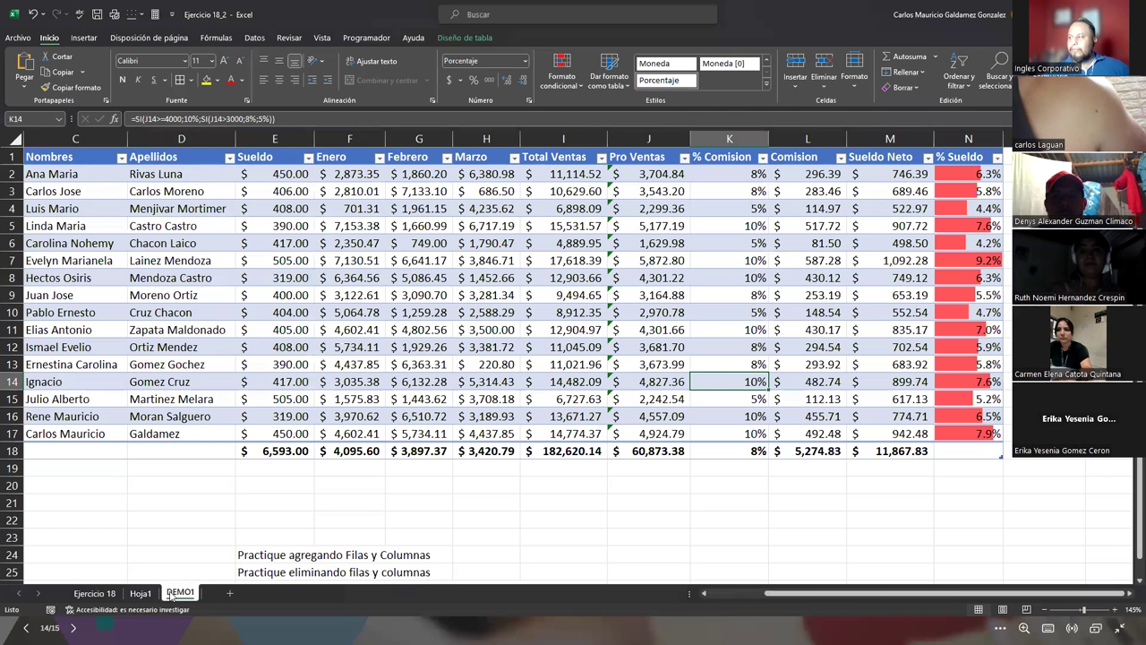
click(410, 312)
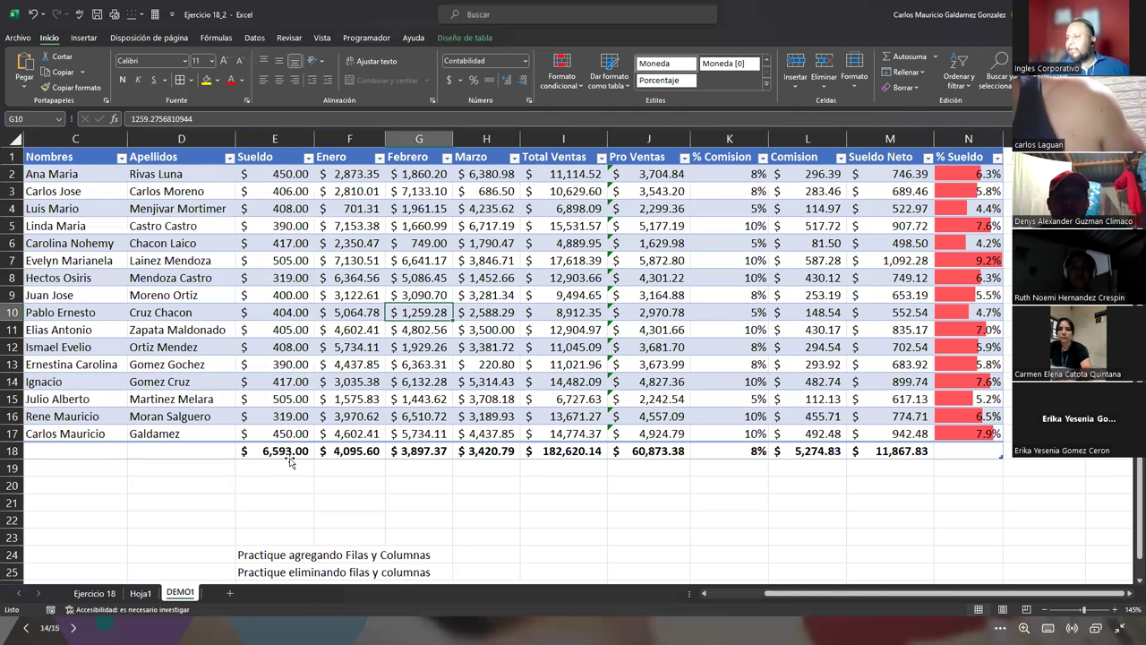
scroll(396, 428, down, 5)
scroll(396, 427, up, 5)
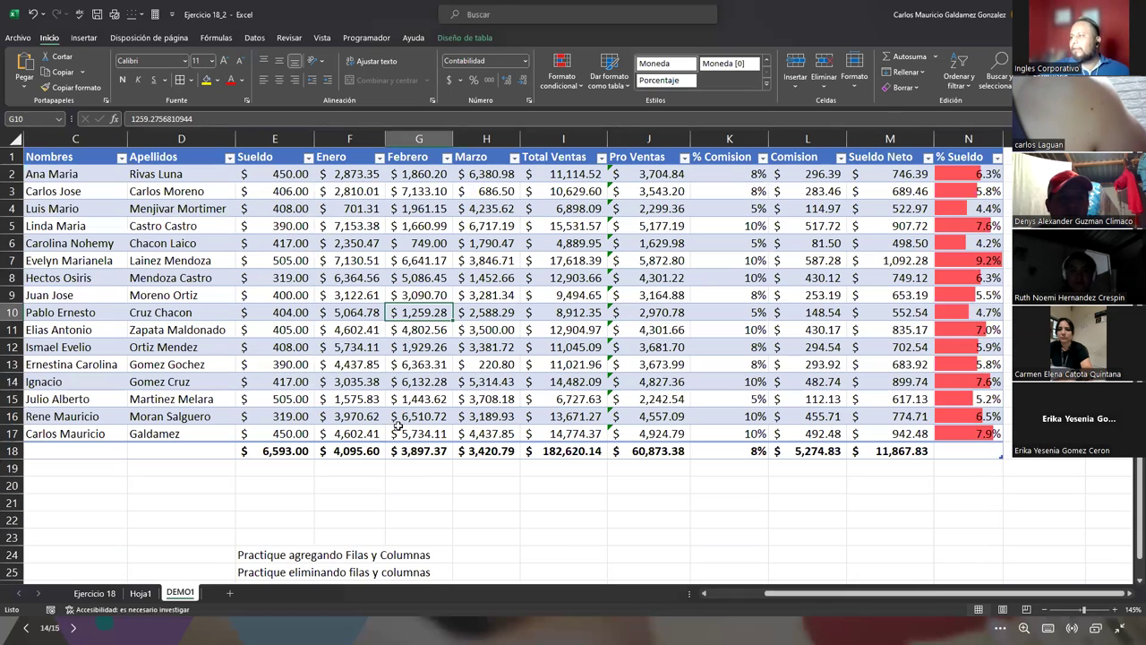
Take a screen snip of the two practice tables and their instructions on the Ejercicio 18 sheet
click(95, 593)
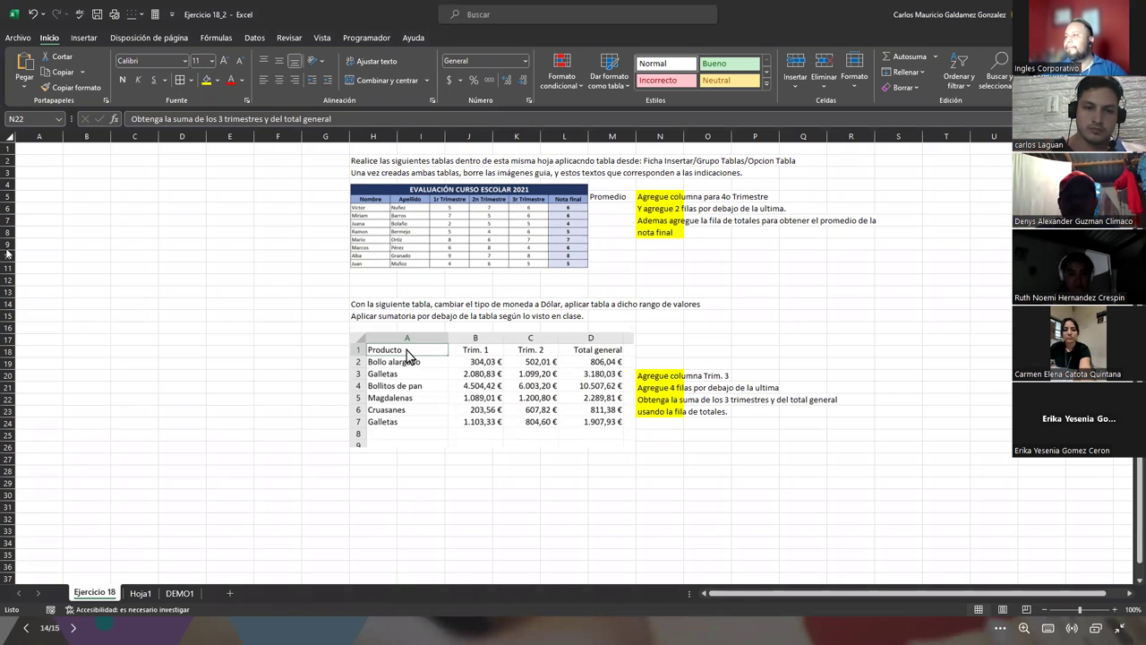
key(super+shift+s)
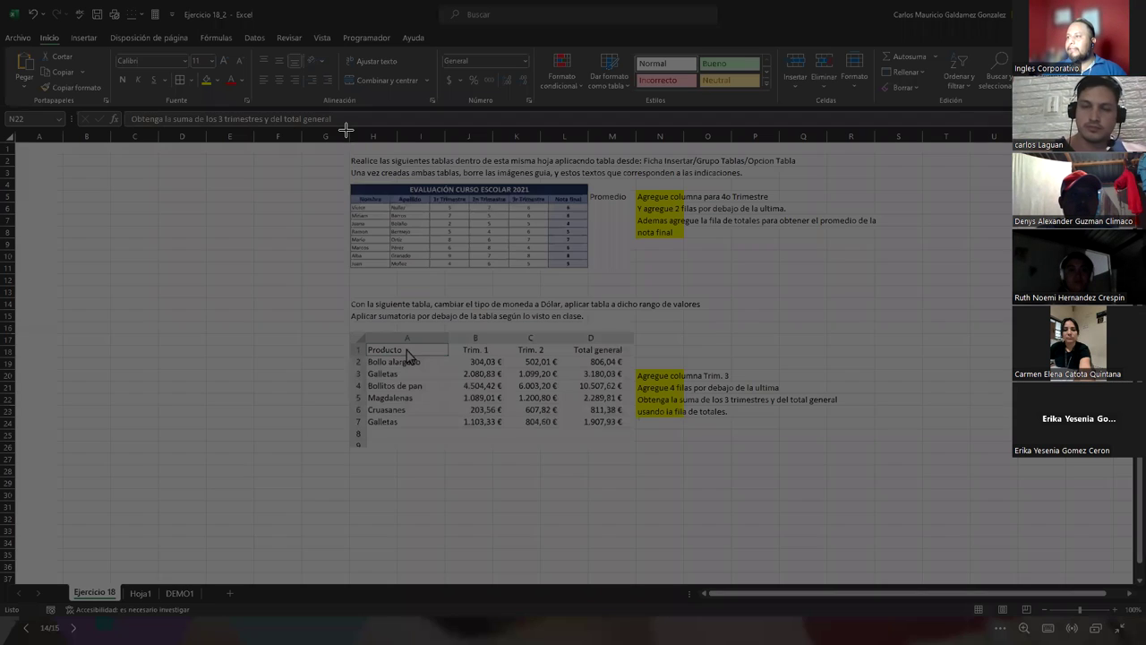
drag(343, 128, 631, 411)
drag(834, 488, 940, 489)
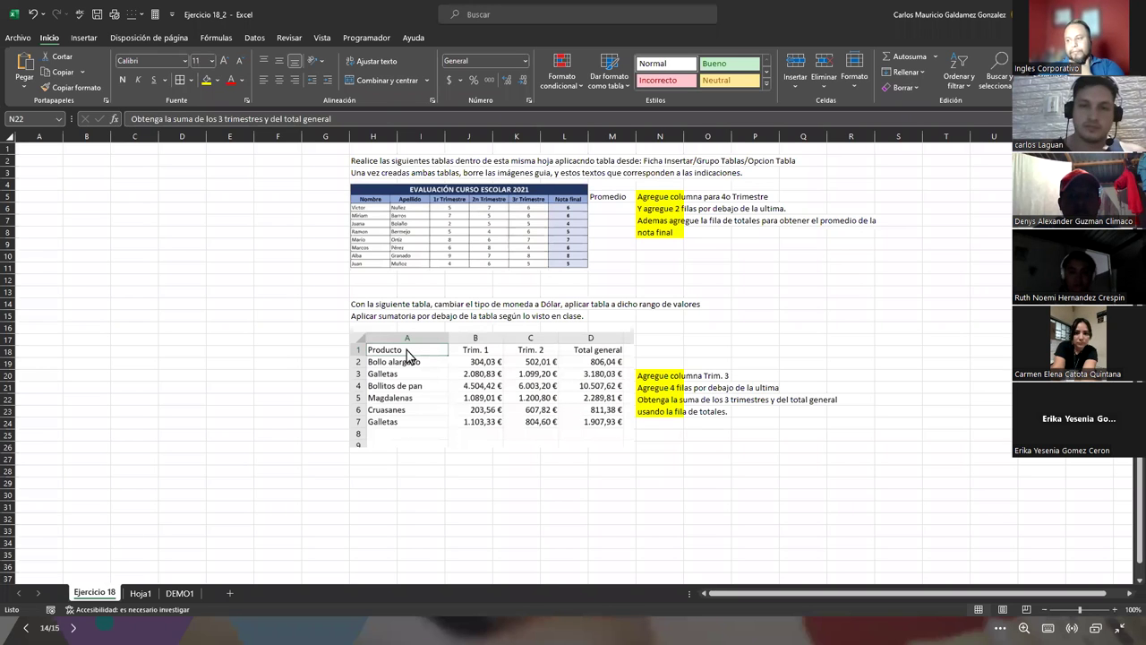
Return to the items table on the Hoja1 sheet by way of DEMO1
click(179, 593)
click(140, 593)
click(219, 372)
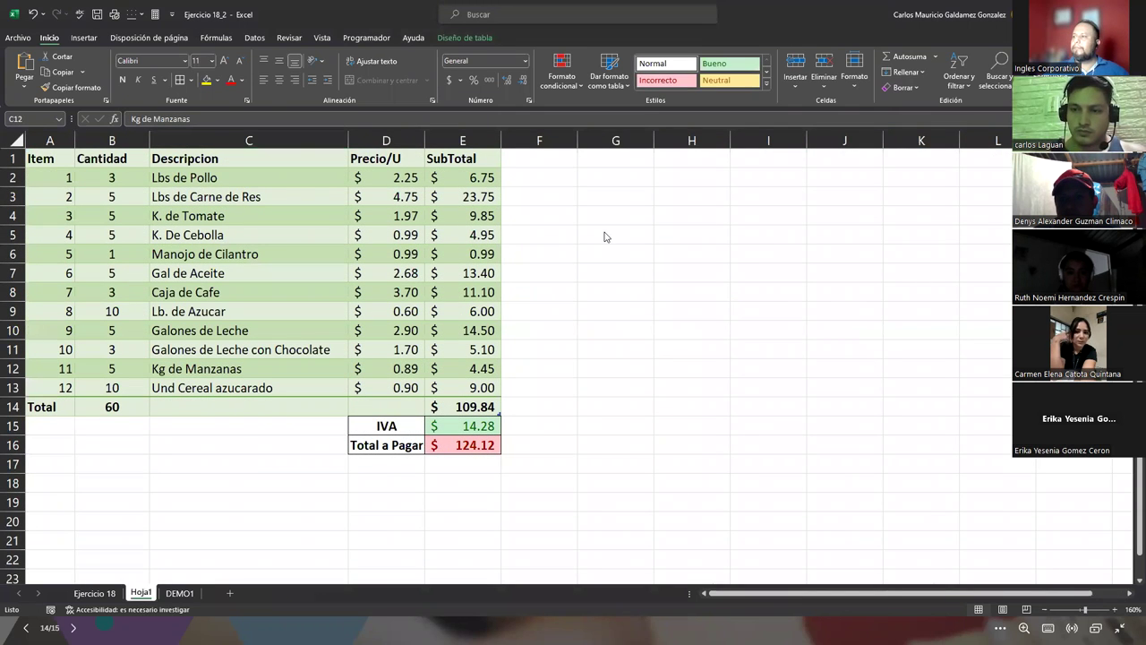
Switch to the image viewer with the captured exercise instructions, maximize it, and enlarge the image for reading
key(alt+Tab)
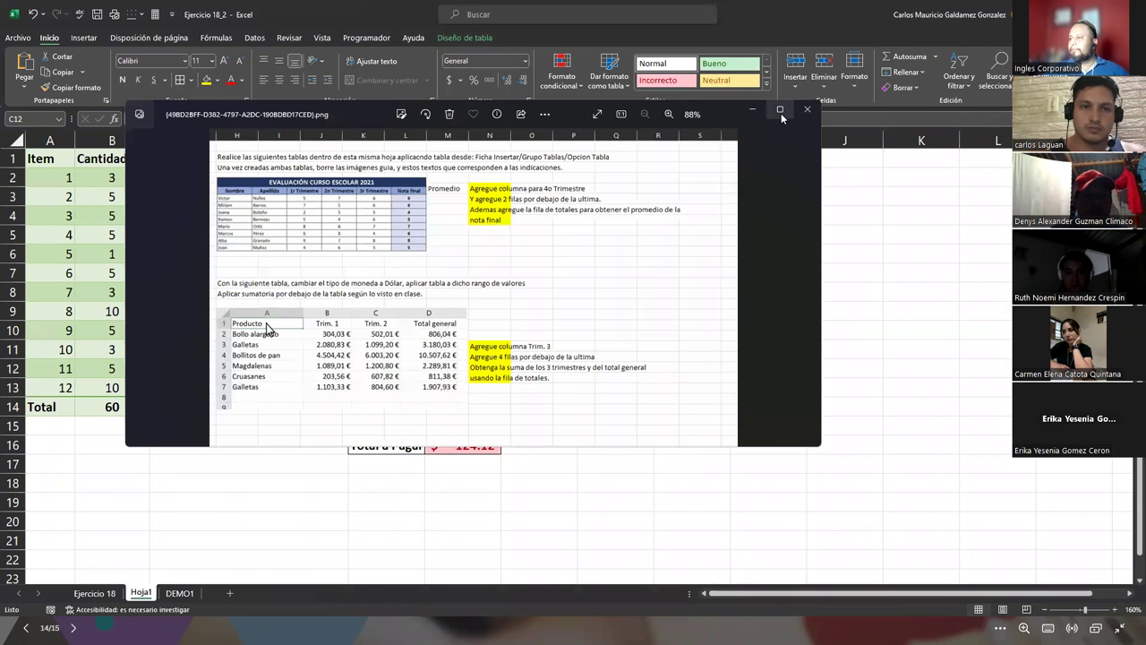
click(780, 113)
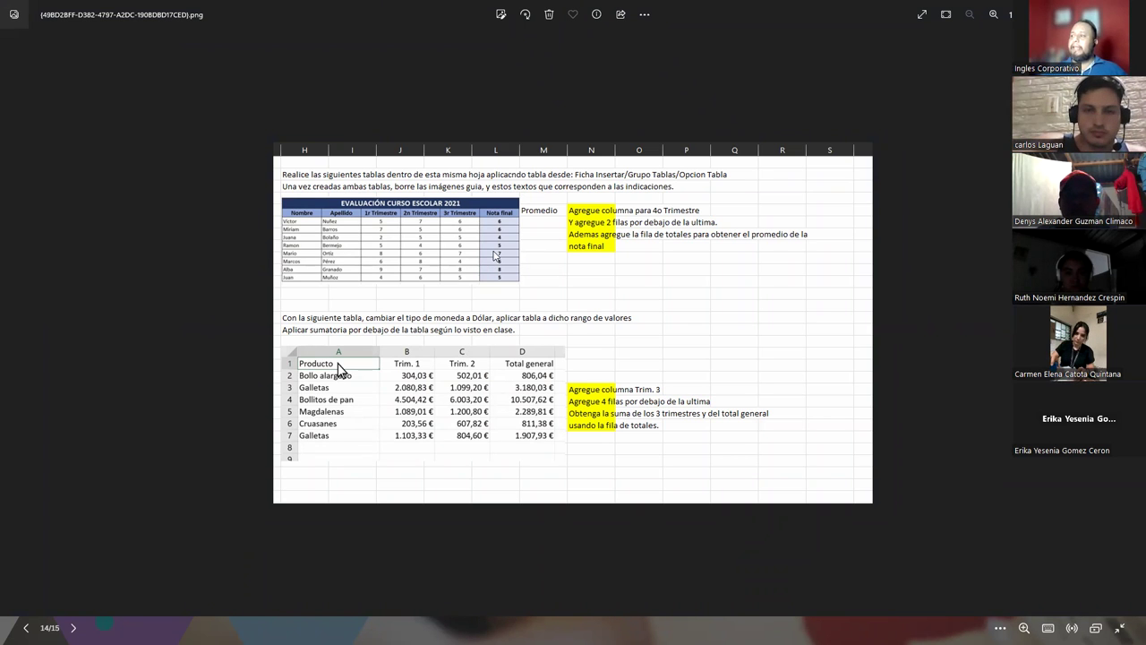
scroll(493, 257, up, 2)
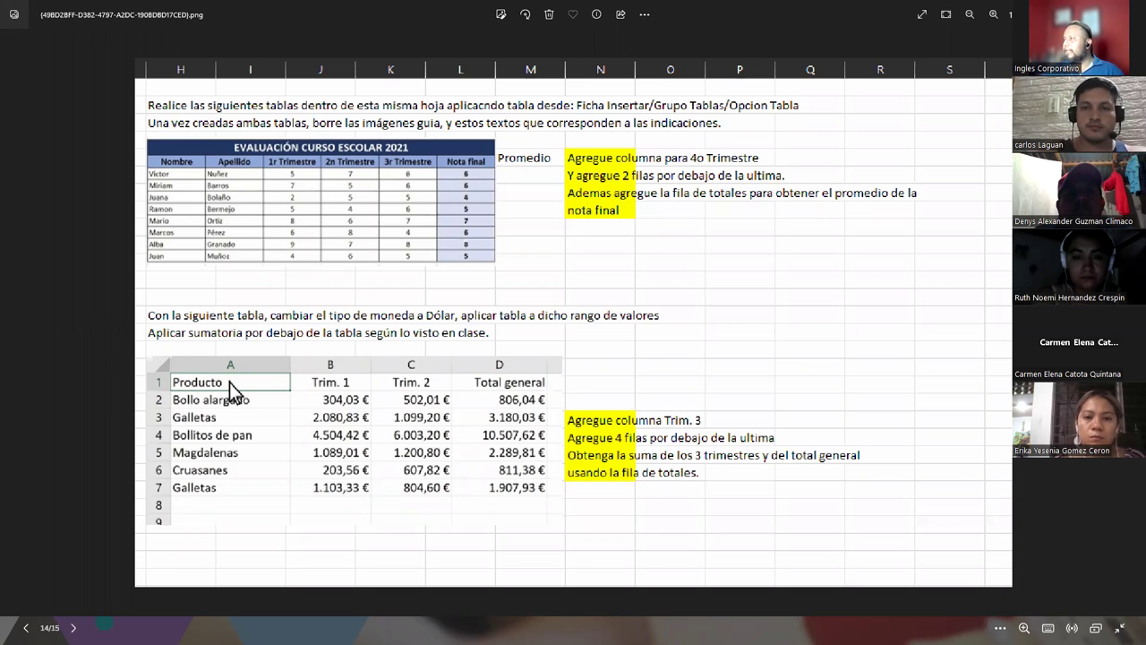
Switch to the presentation and advance to its closing slide
key(alt+Tab)
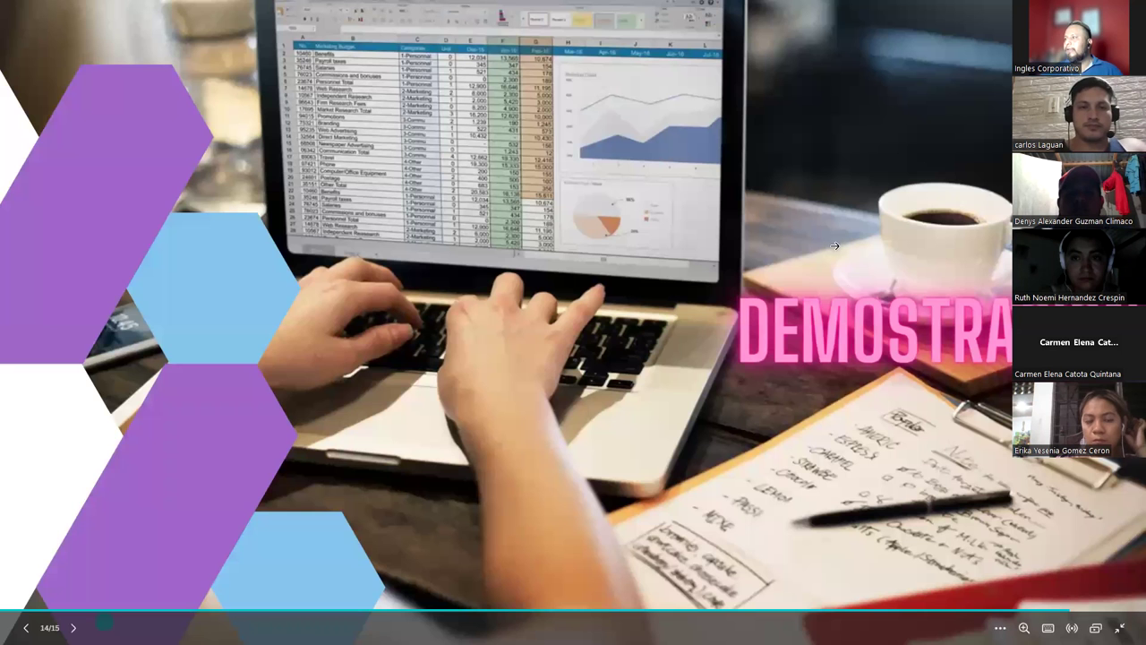
key(alt+Tab)
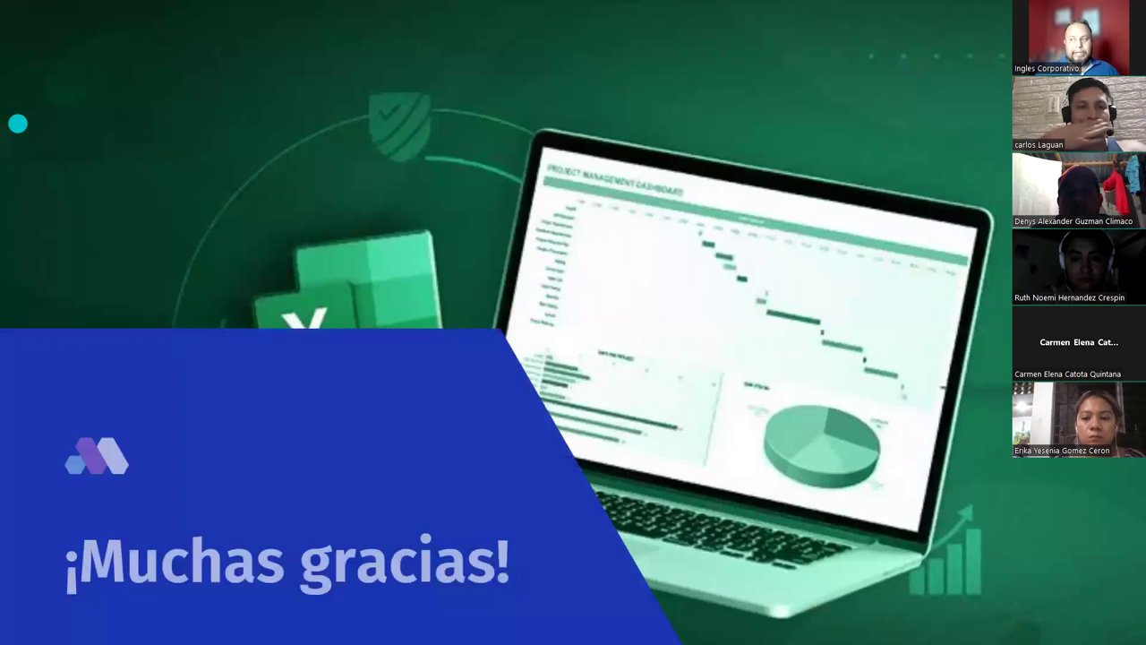